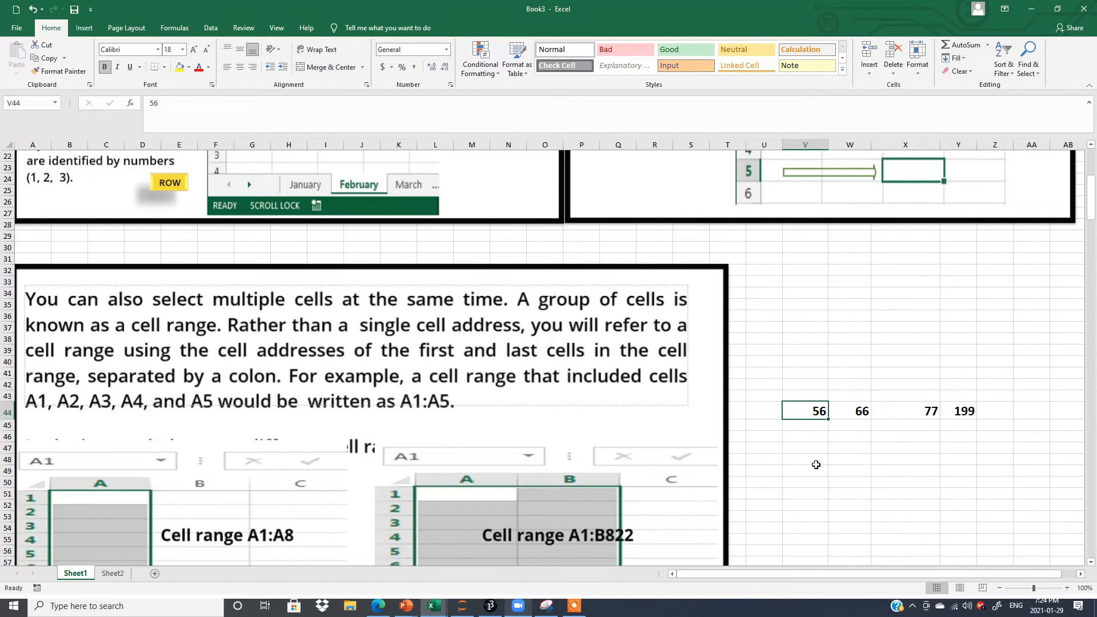
Select the row of numbers V44:Y44 as one cell range, and go back to the single cell V44
left_click(816, 466)
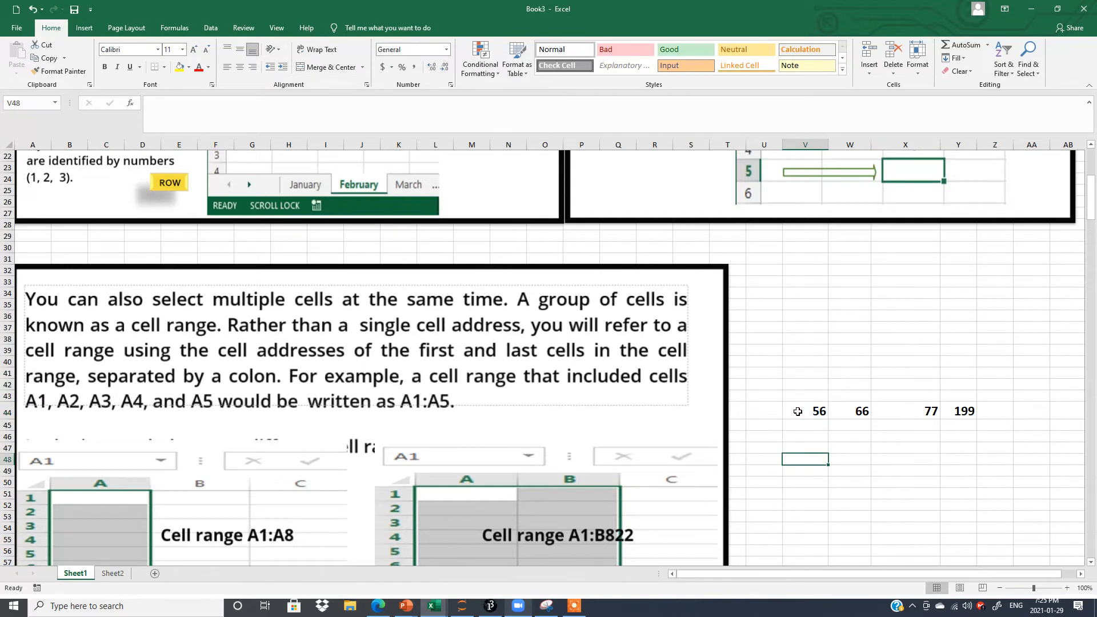
left_click_drag(798, 412, 960, 412)
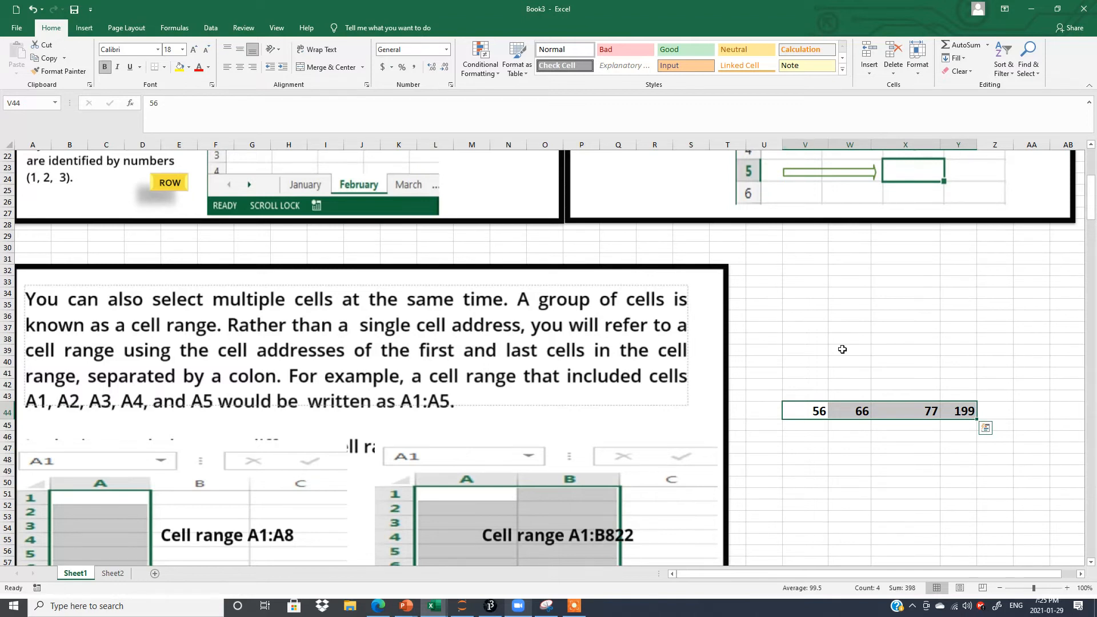
left_click(811, 408)
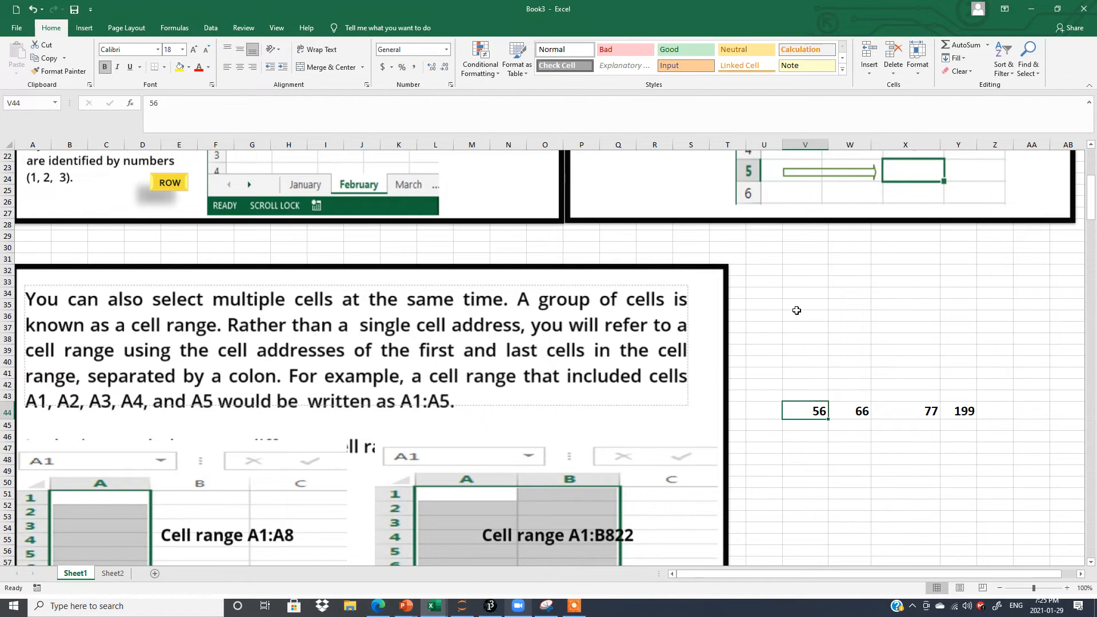
Select the larger block V36:AB50 around the numbers, and clear the selection by selecting only cell AB50
left_click_drag(796, 314, 1057, 484)
left_click_drag(982, 514, 982, 514)
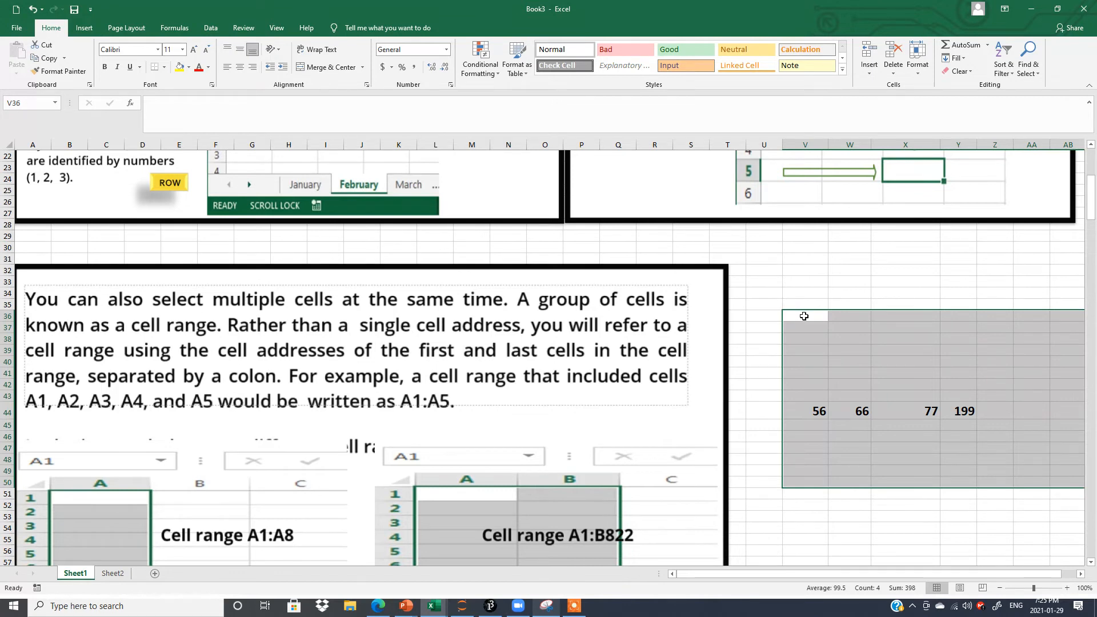
left_click_drag(1017, 574, 1032, 574)
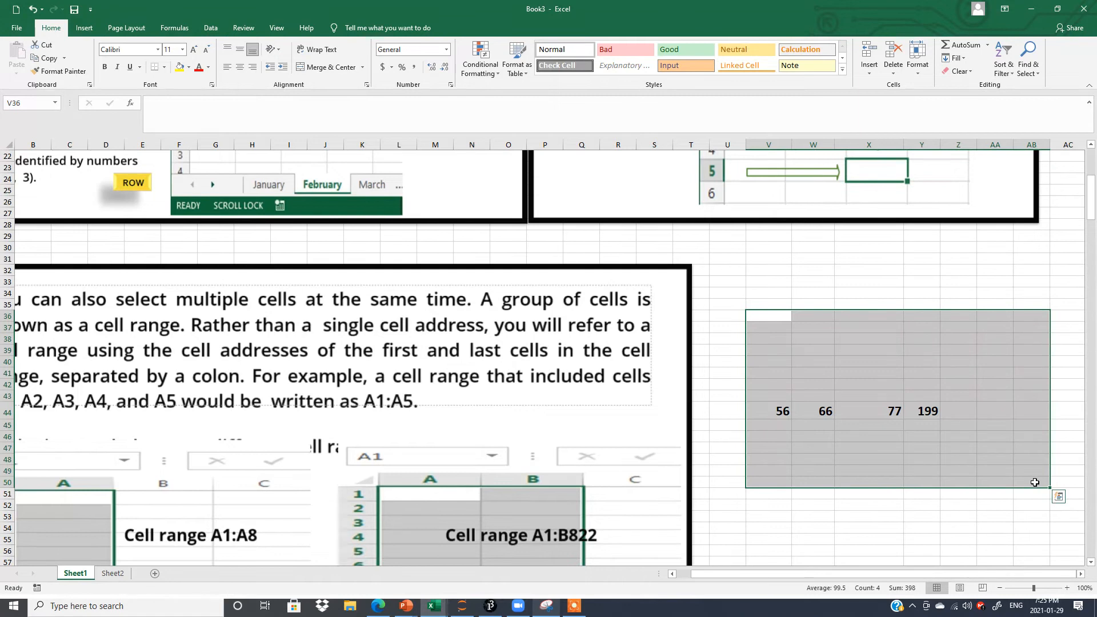
left_click(1035, 482)
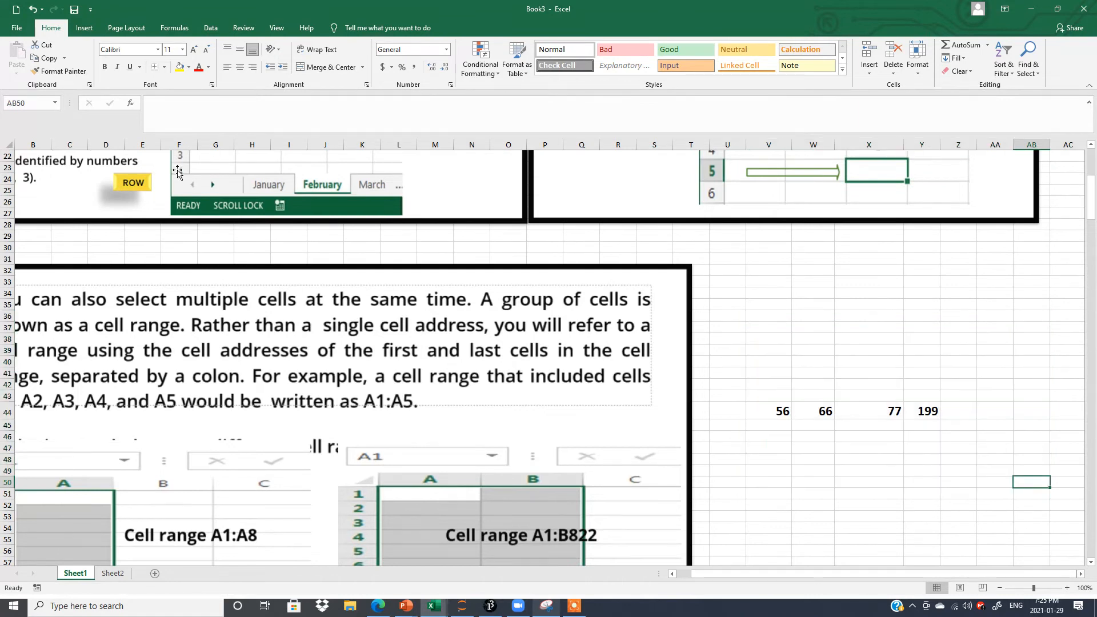
Select the ranges V35:Y47 and V44:Z45 in turn, finishing on the single cell W44
left_click_drag(749, 308, 928, 448)
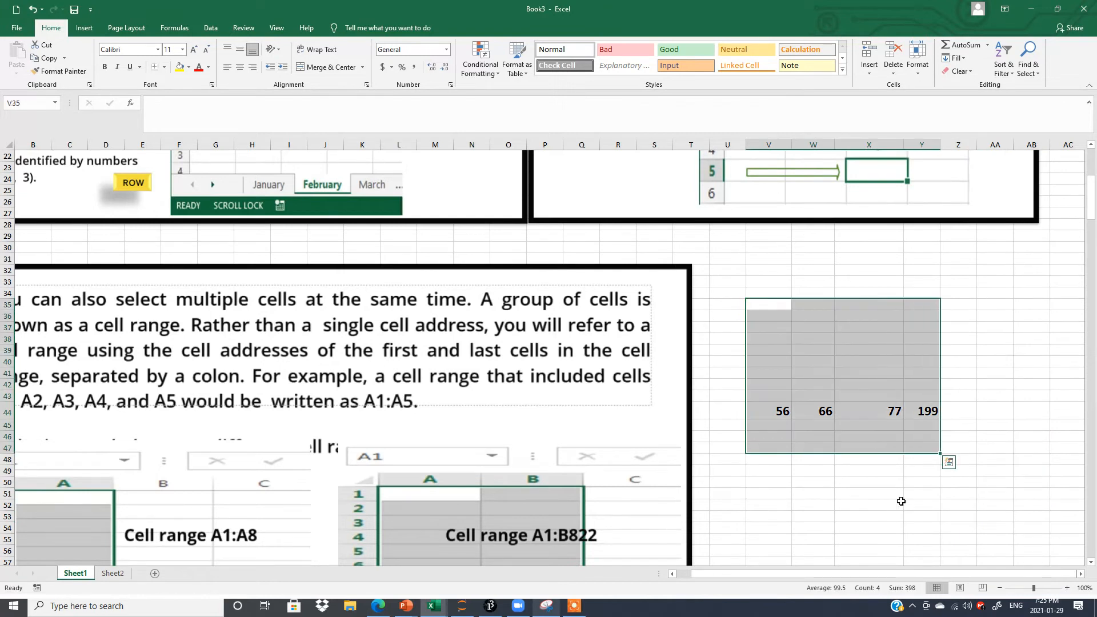
left_click(1018, 323)
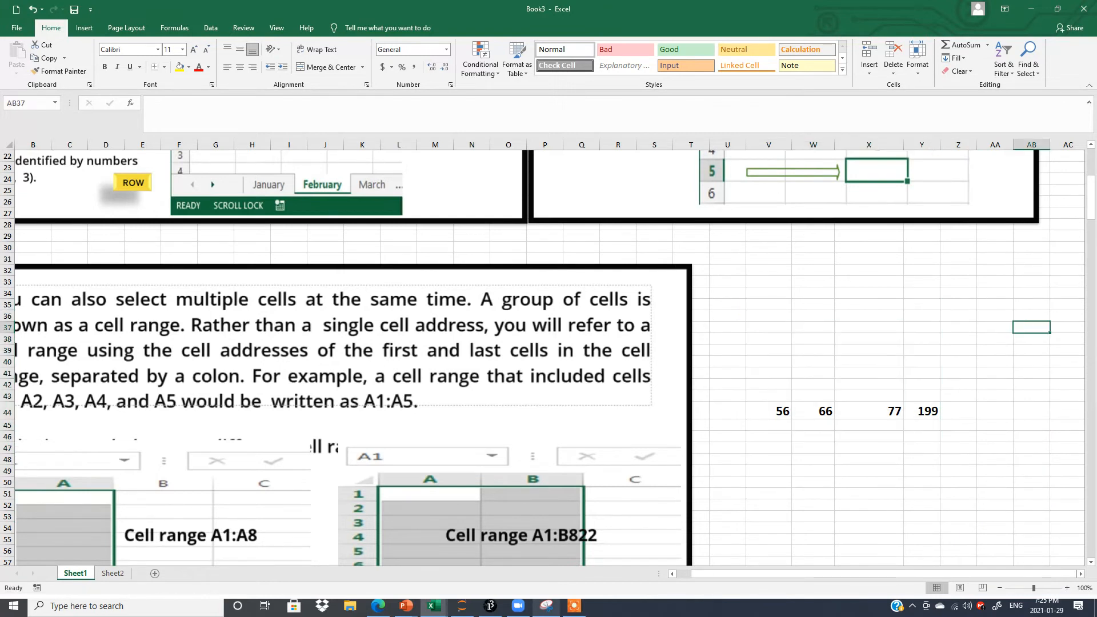
left_click_drag(753, 417, 966, 426)
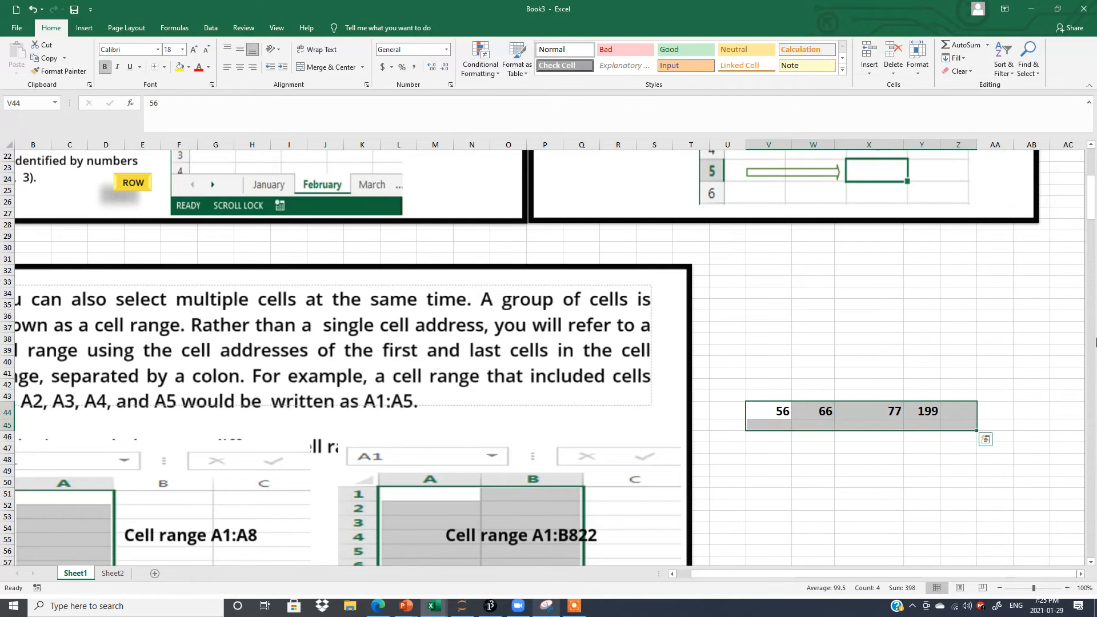
left_click(809, 412)
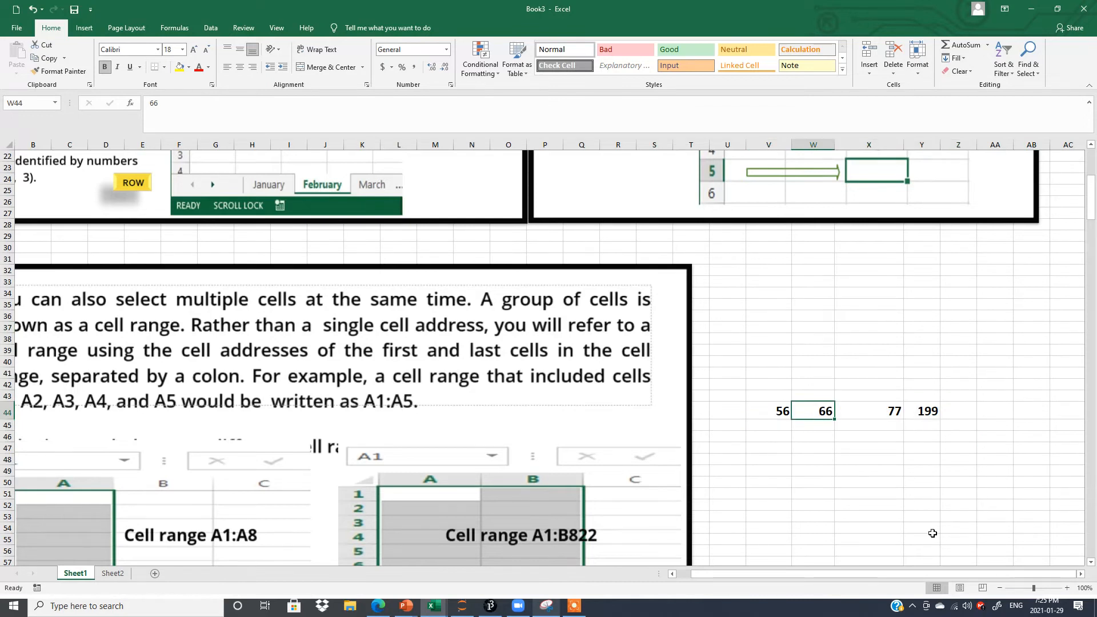
Select a block of empty cells beside the instructions on selecting a larger cell range, and return to the single cell X69
left_click_drag(780, 570, 373, 577)
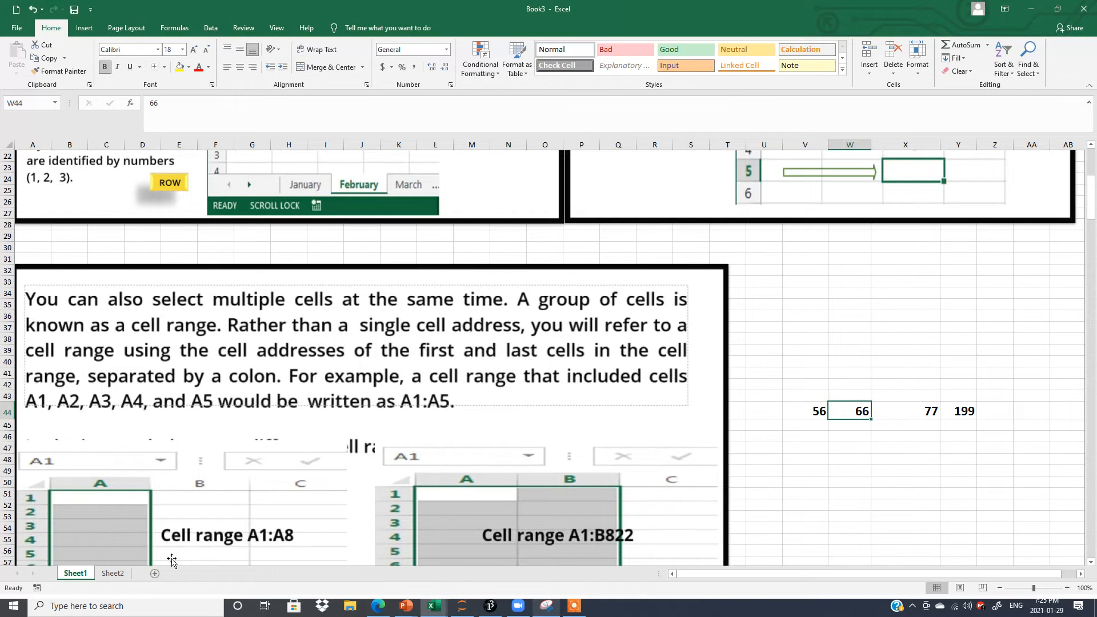
left_click(1091, 563)
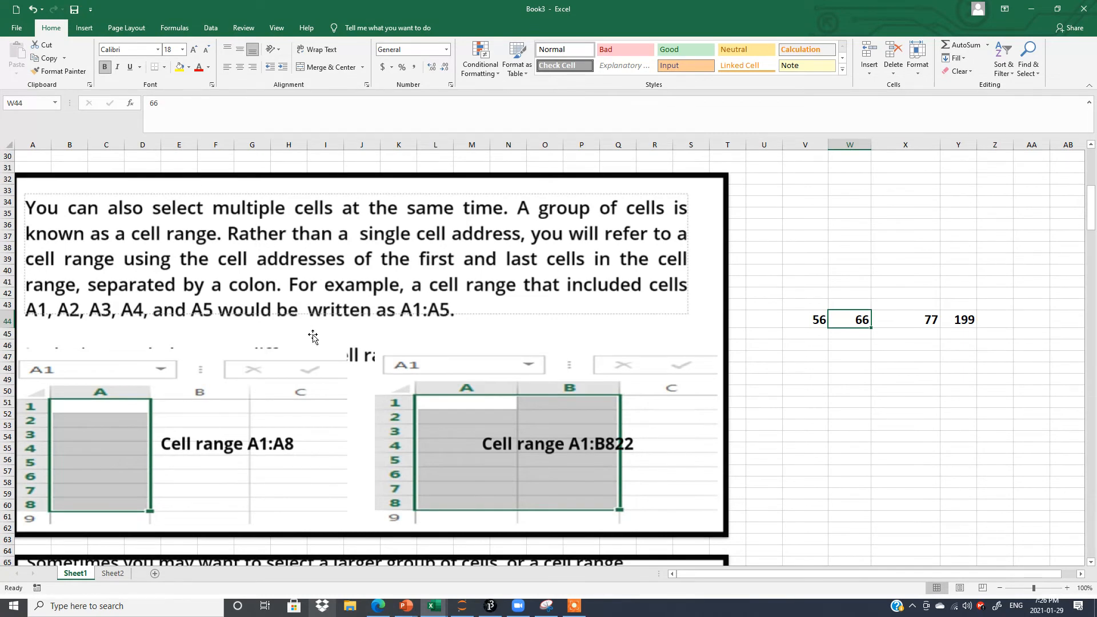
left_click(1091, 562)
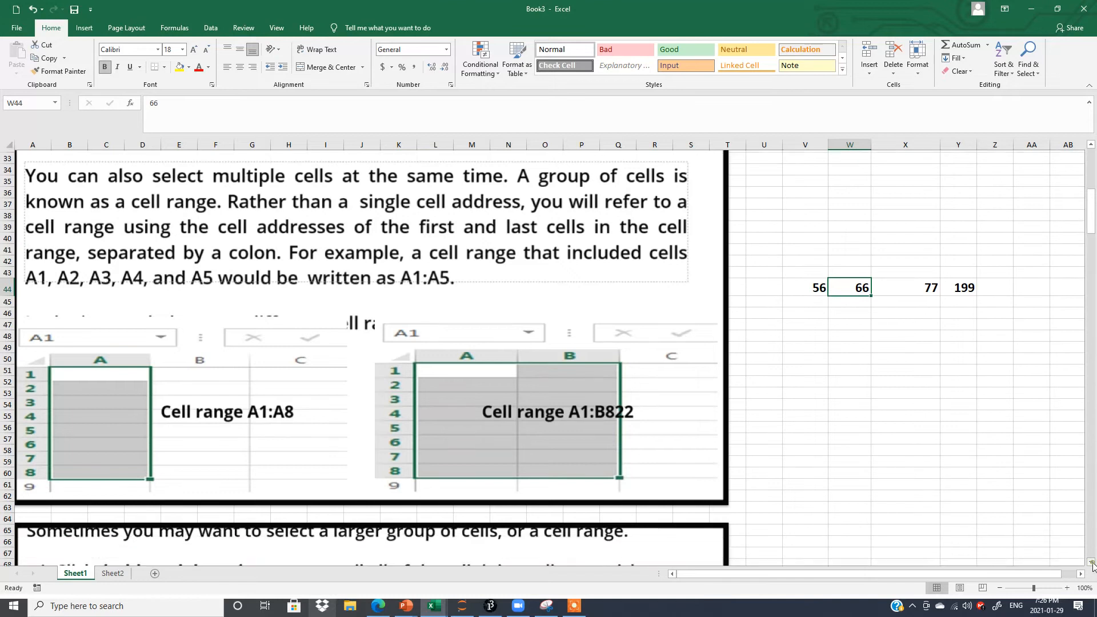
left_click(1091, 562)
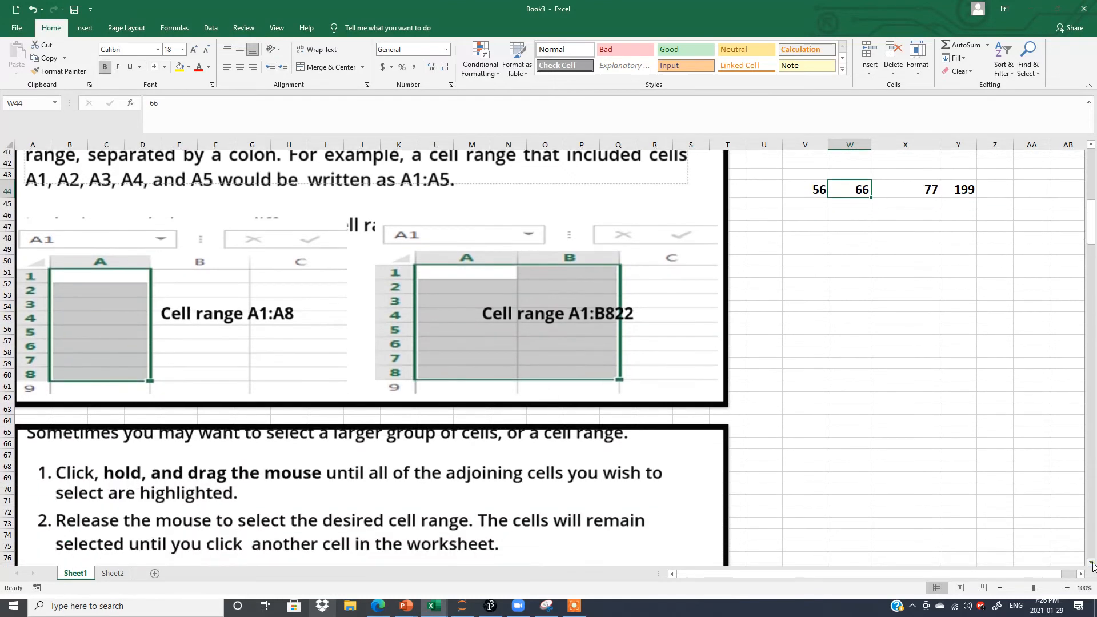
left_click(1091, 562)
left_click(1091, 562)
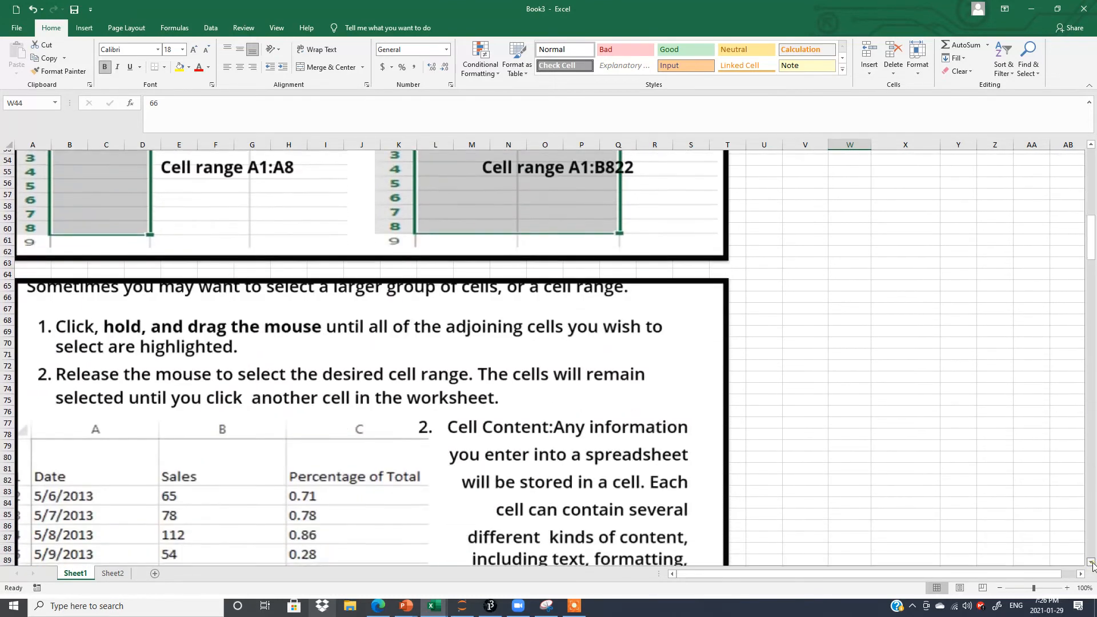
left_click(1091, 562)
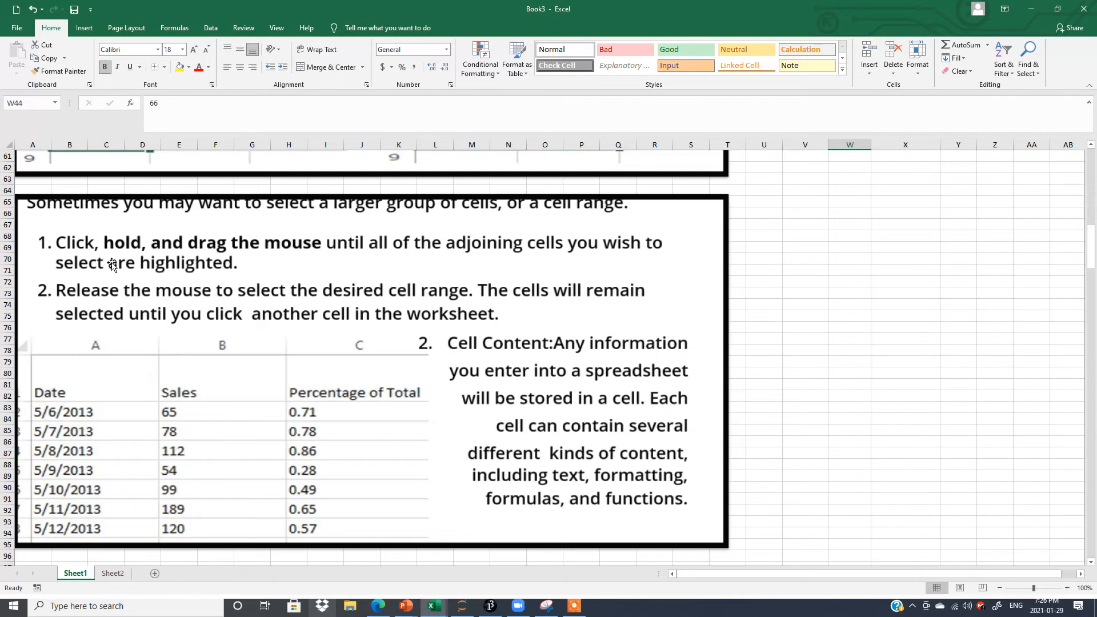
left_click_drag(812, 277, 1042, 361)
left_click(897, 246)
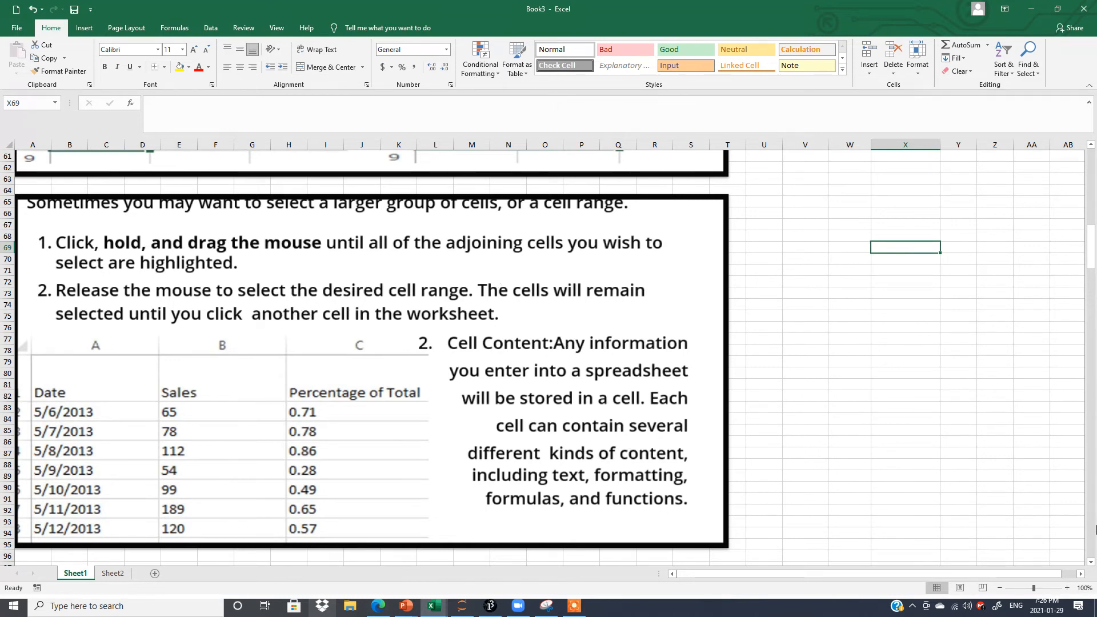
Examine the notes on cell content, formatting attributes, and formulas and functions
left_click(1091, 562)
left_click(1091, 561)
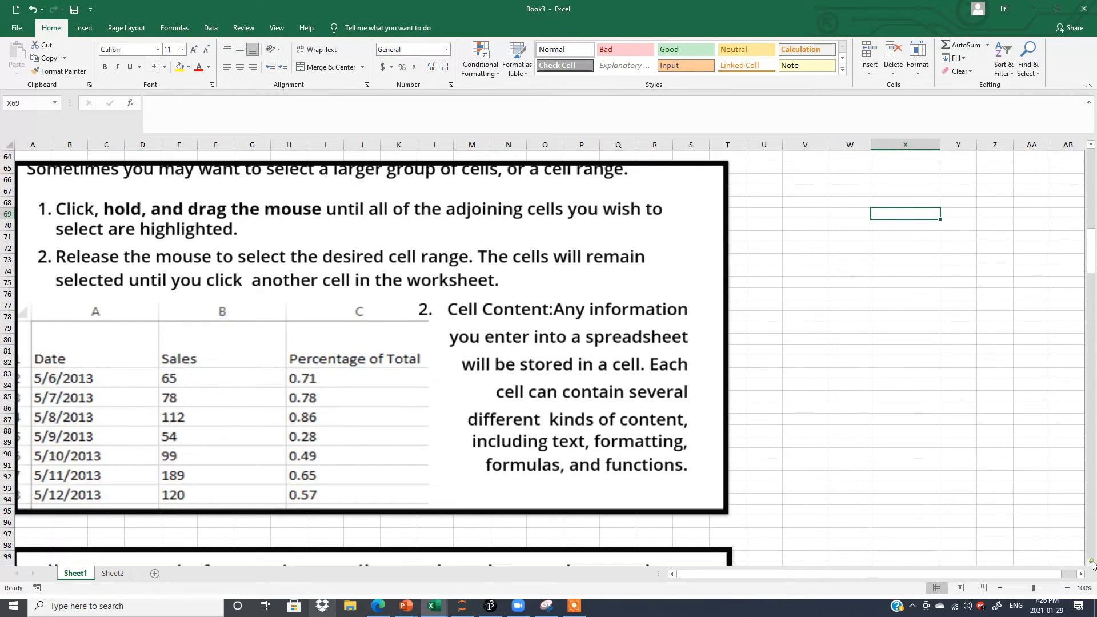
left_click(1090, 561)
left_click(1091, 561)
left_click(1091, 561)
left_click(1091, 561)
left_click(1090, 561)
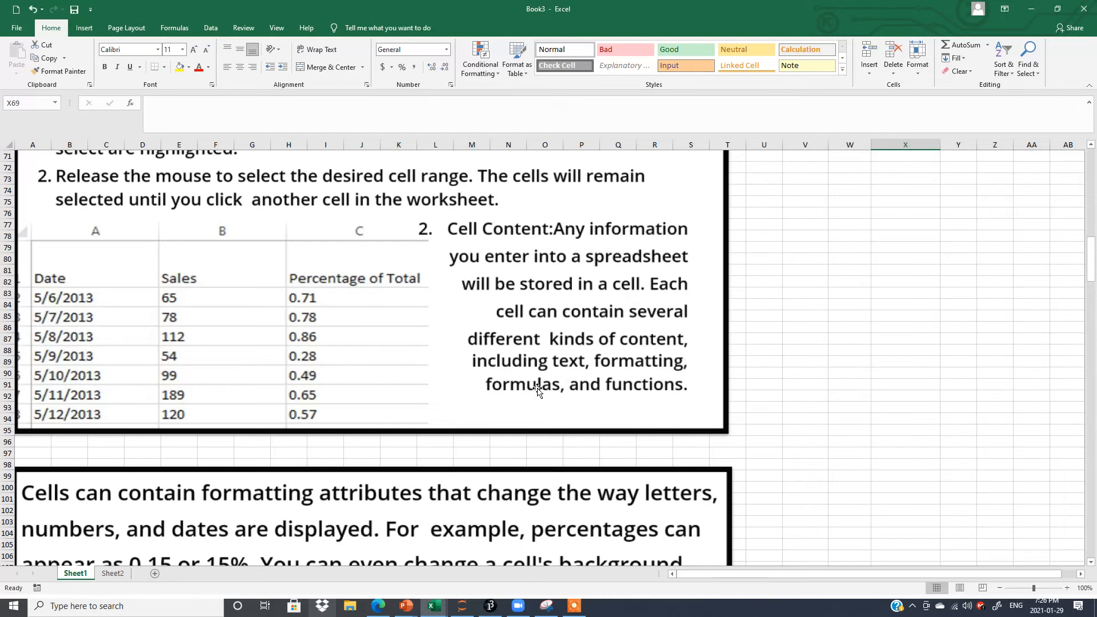
left_click(1091, 546)
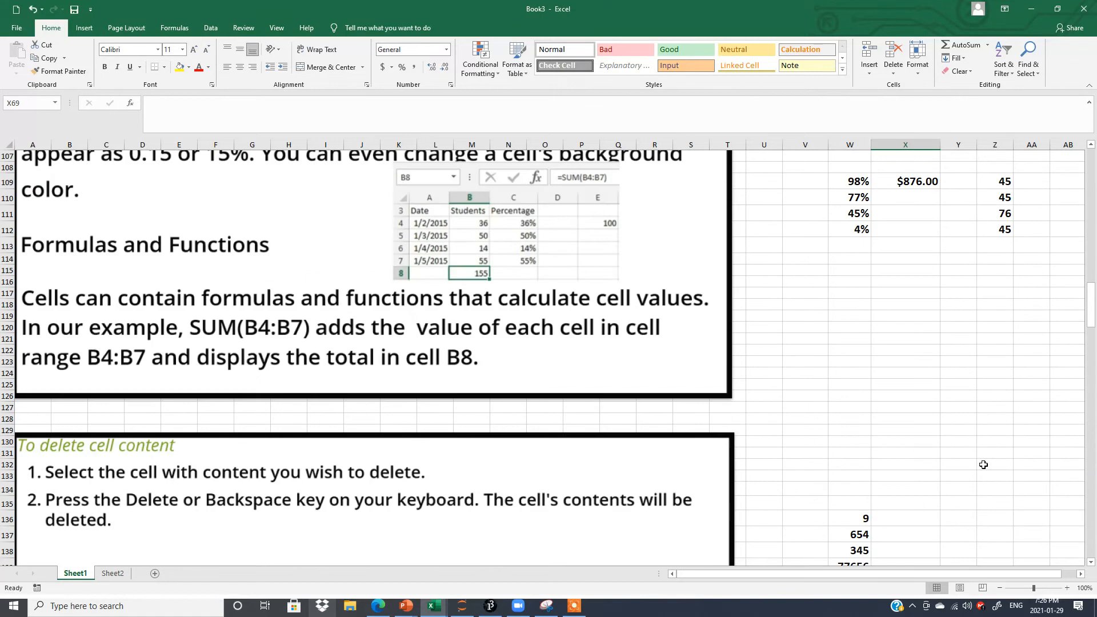
left_click(1091, 145)
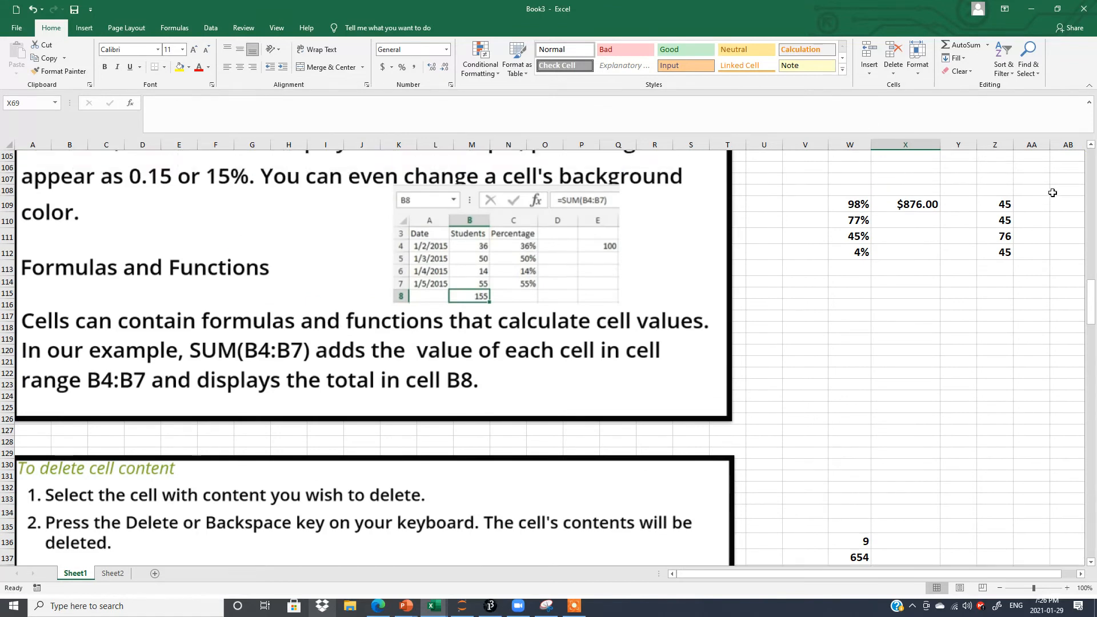
Enter a first name in cell W113 below the percentages and delete it again
left_click(852, 270)
type("Sai")
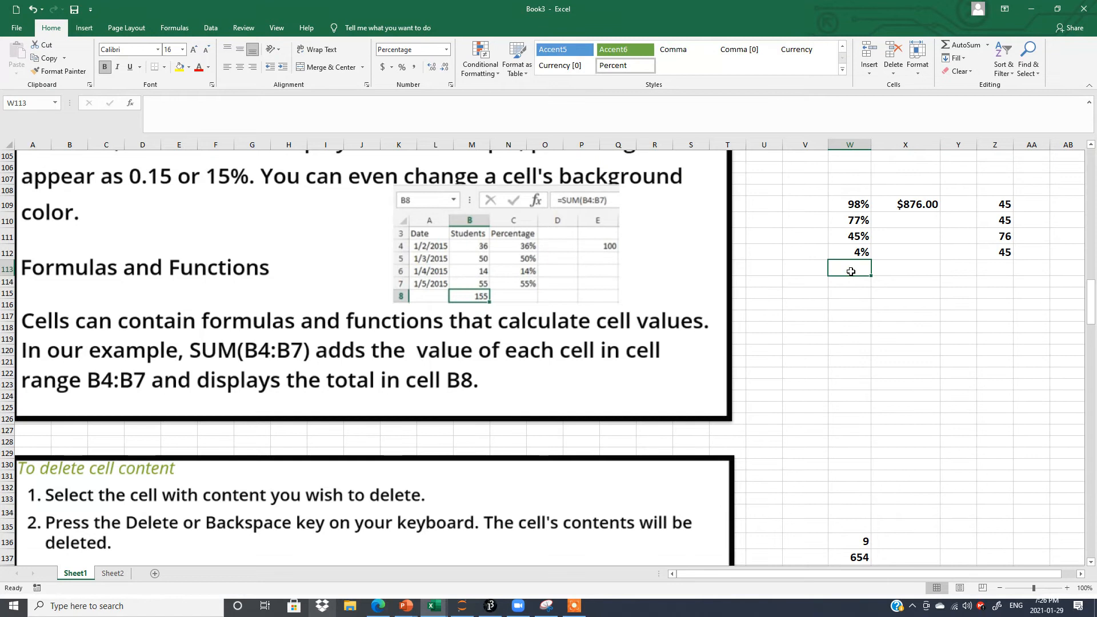
type("ma")
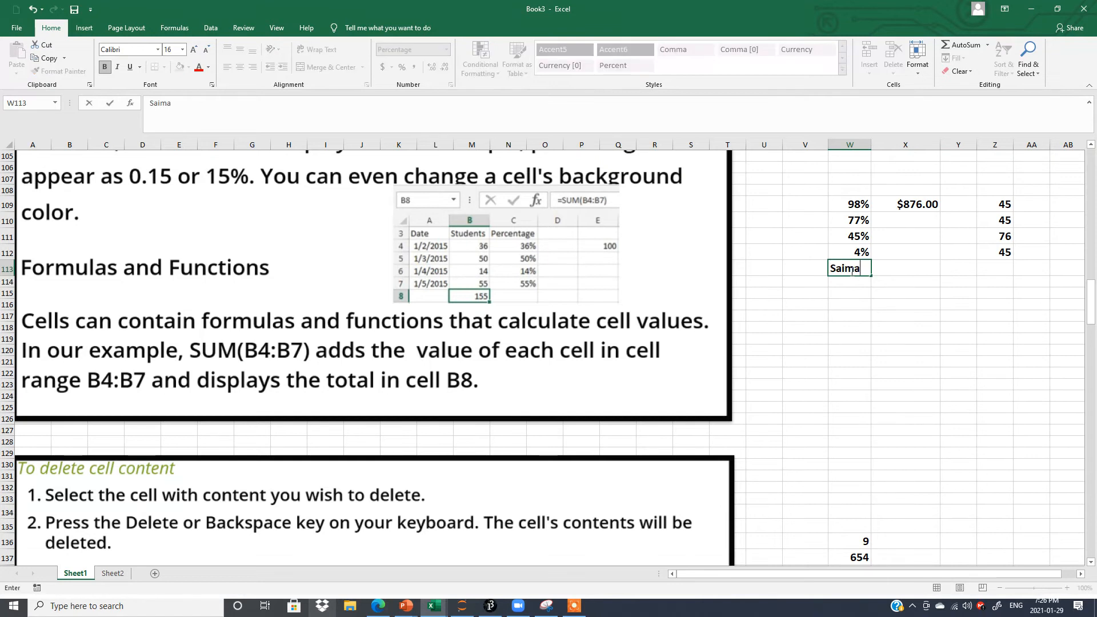
left_click(839, 335)
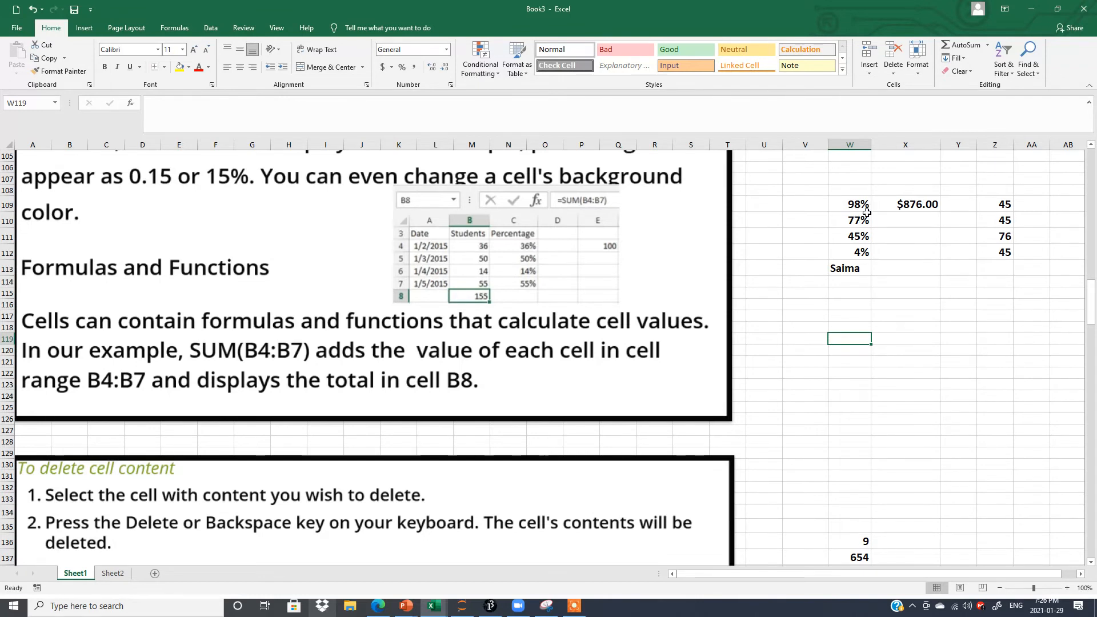
left_click(845, 270)
key("Delete")
left_click(884, 325)
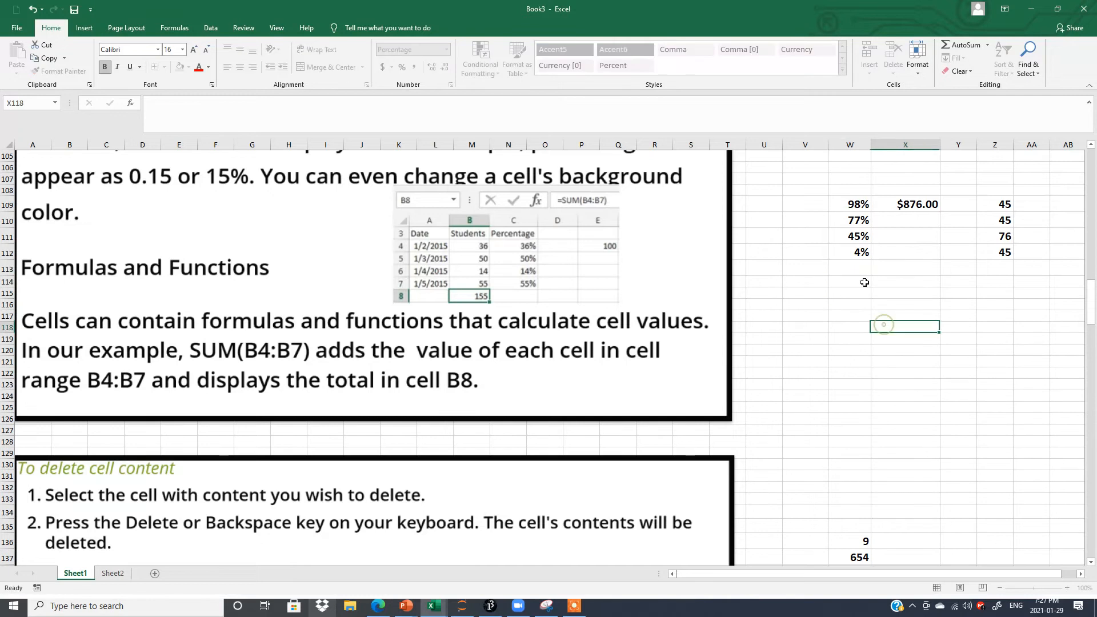
Enter 76% in cell W113 at the end of the percentage column
left_click(863, 269)
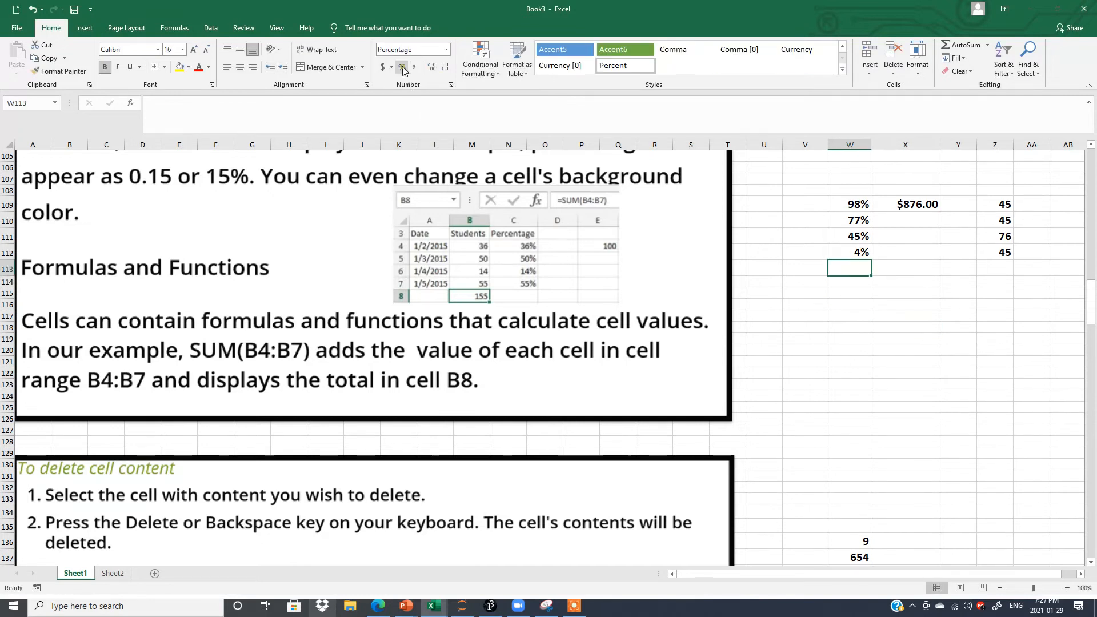
key("F2")
type("76")
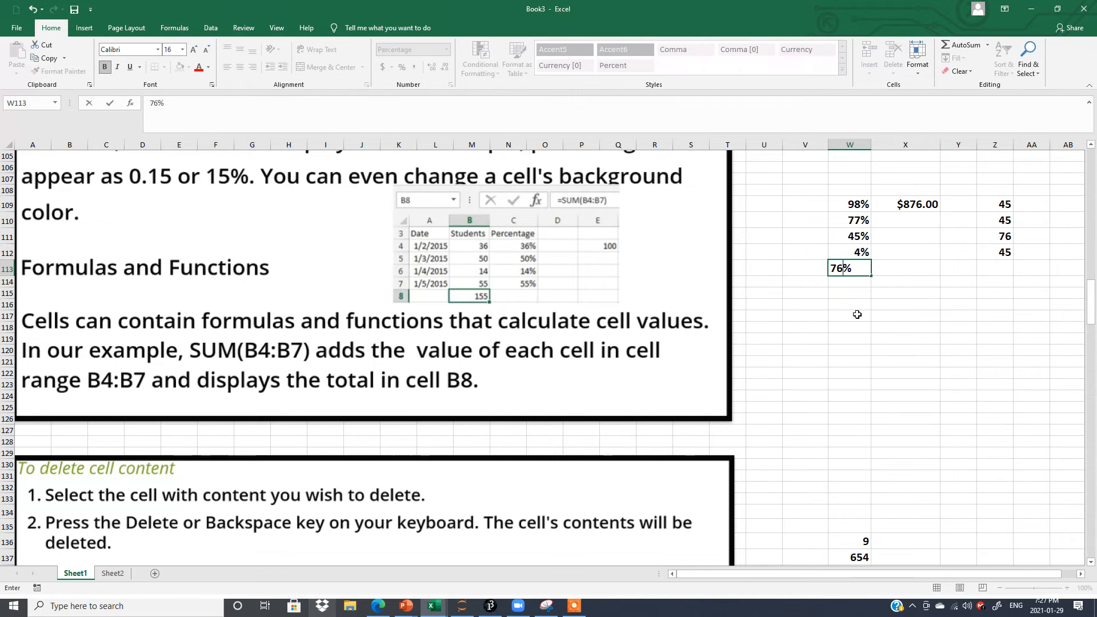
left_click(851, 315)
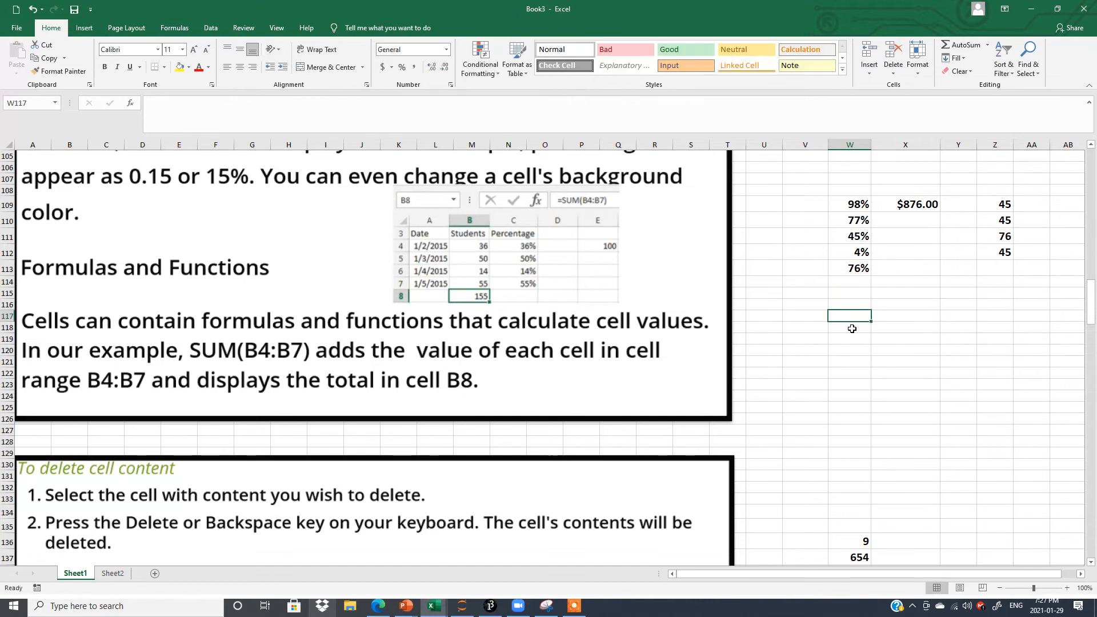
Replace the currency amount in cell X109 with 654
left_click(905, 205)
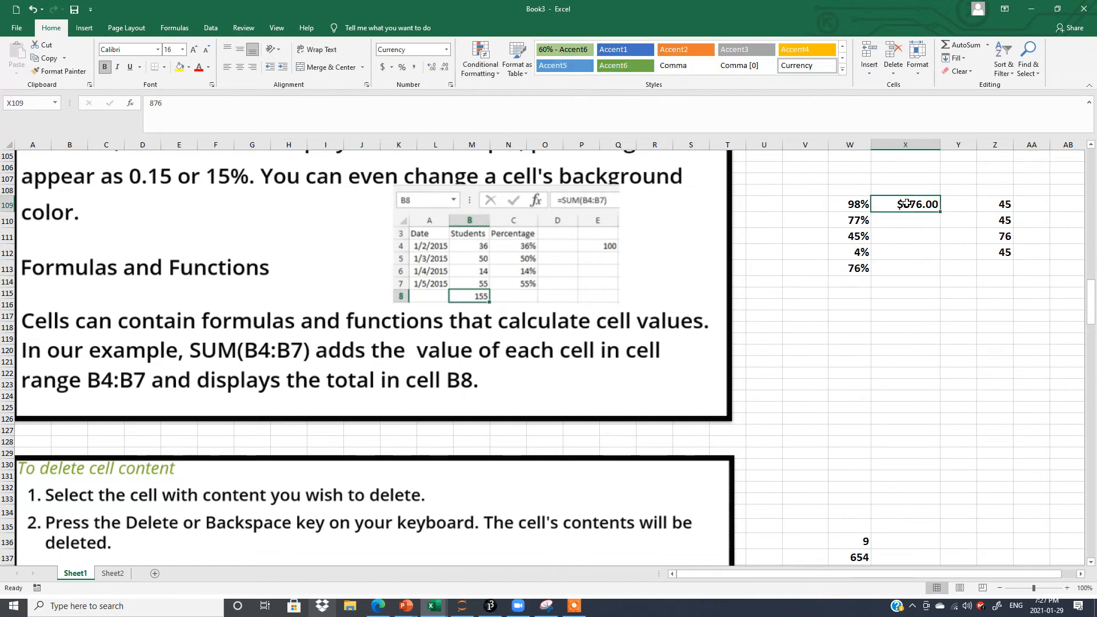
double_click(919, 204)
key("BackSpace")
type("65")
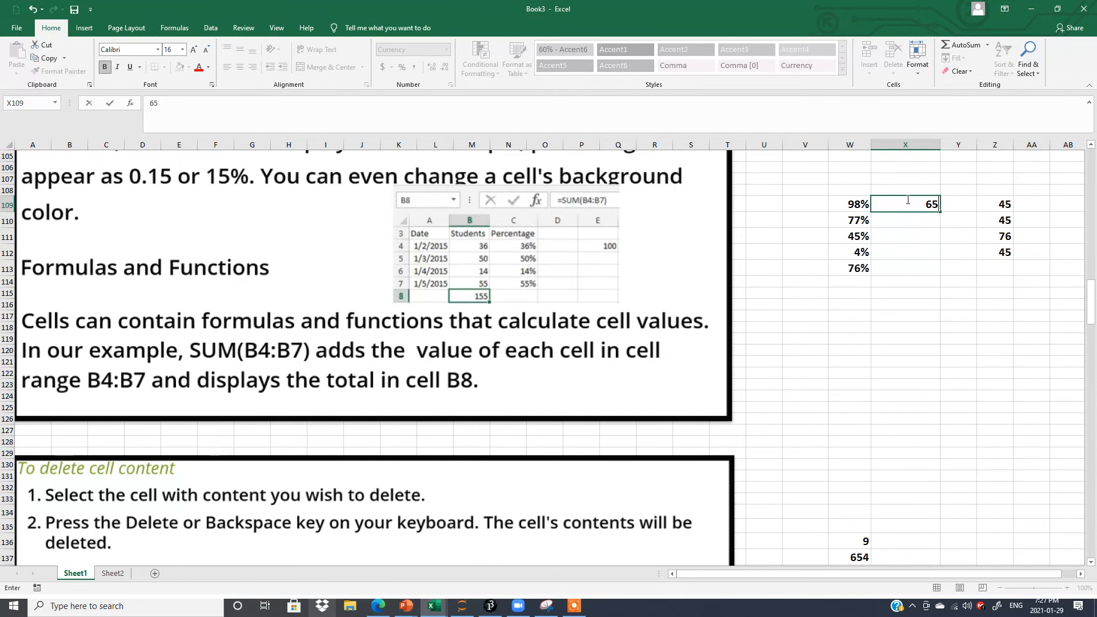
type("4")
left_click(916, 249)
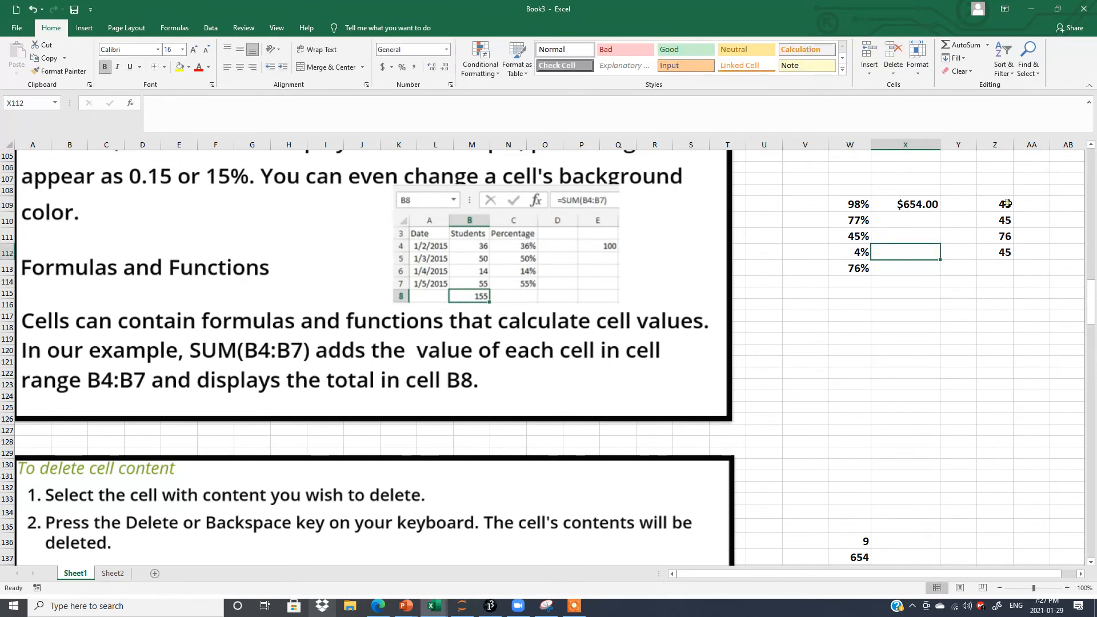
Apply the Accounting number format to cell Z109 and set it back to General
left_click(1005, 204)
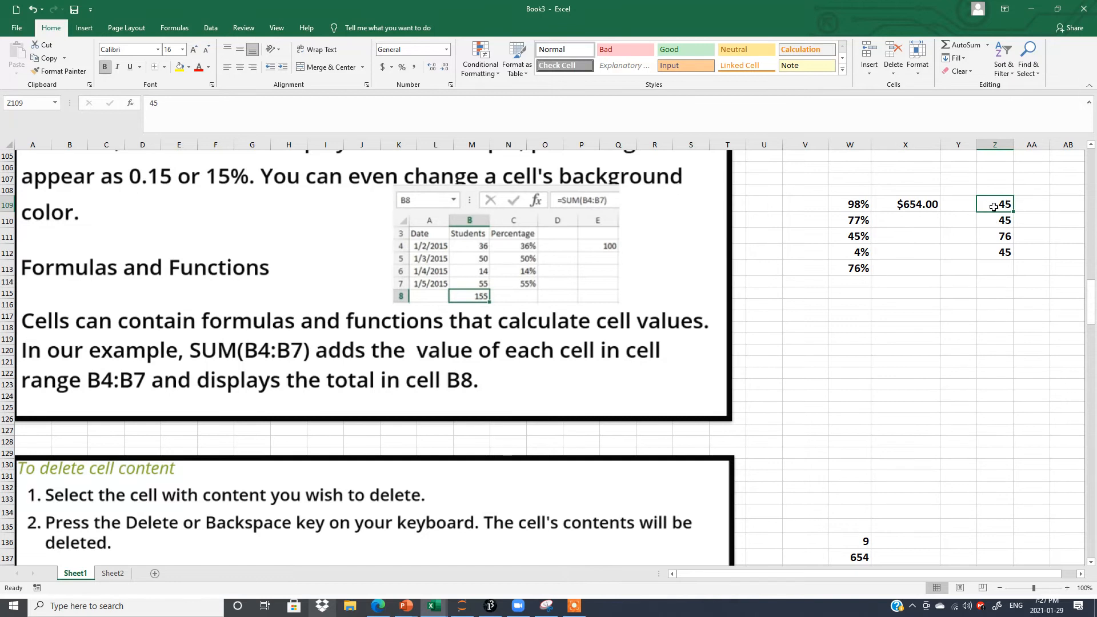
left_click(382, 68)
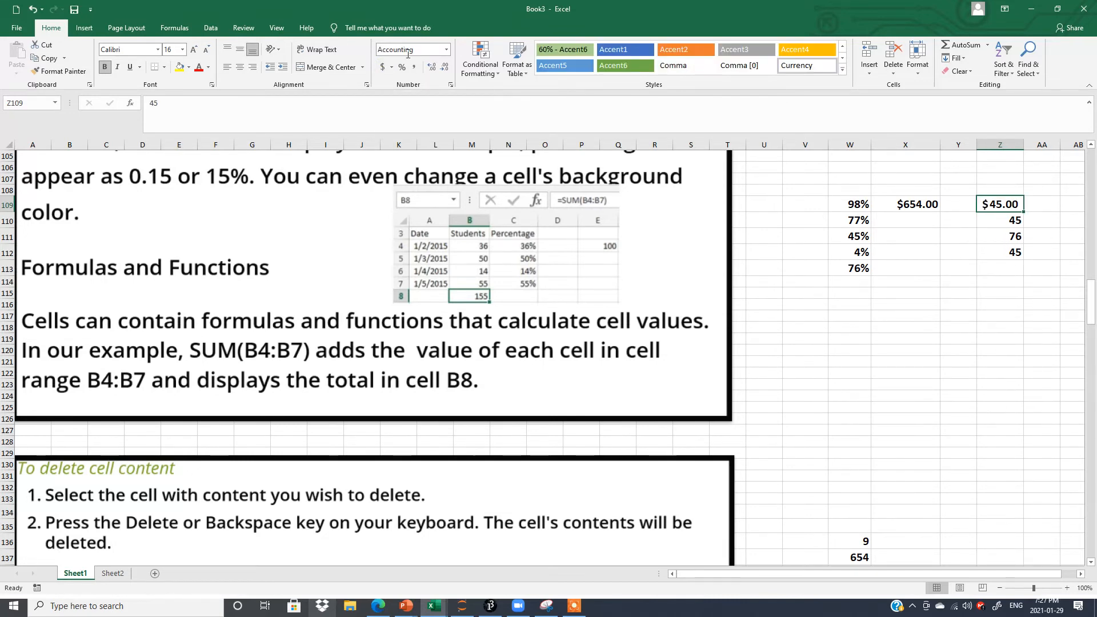
left_click(447, 50)
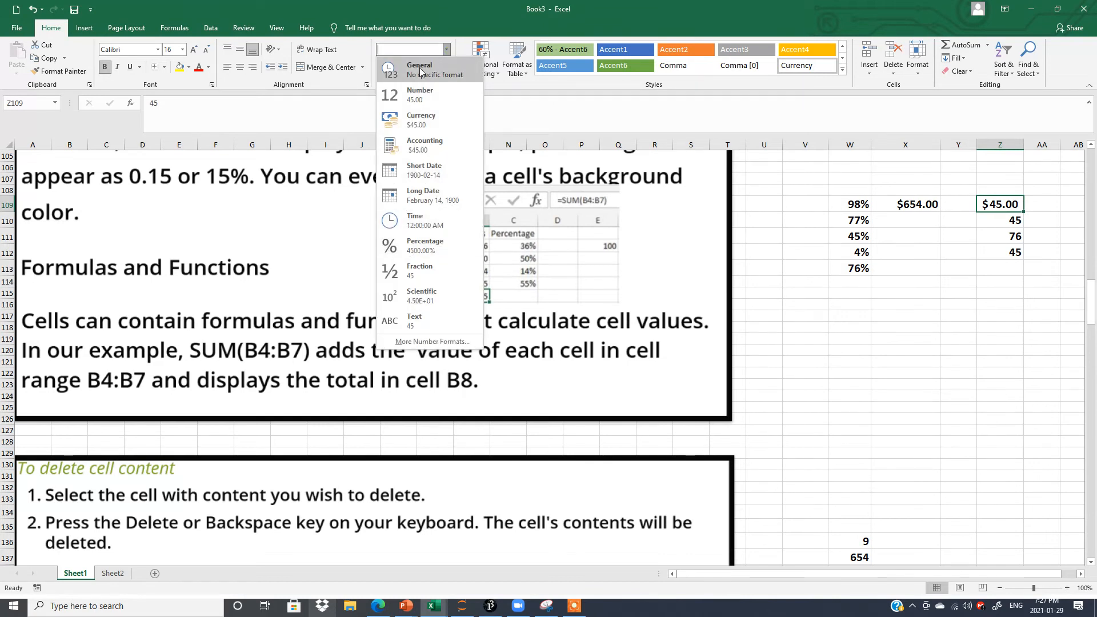
left_click(421, 69)
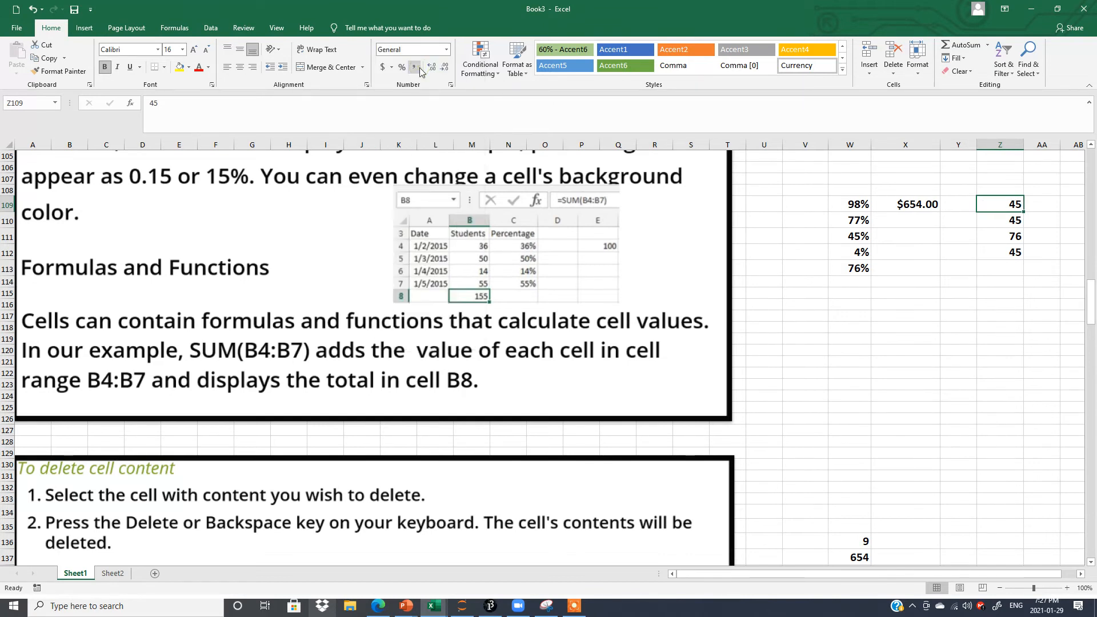
Apply the Currency number format to cell Z109, and clear the cell's content
left_click(447, 51)
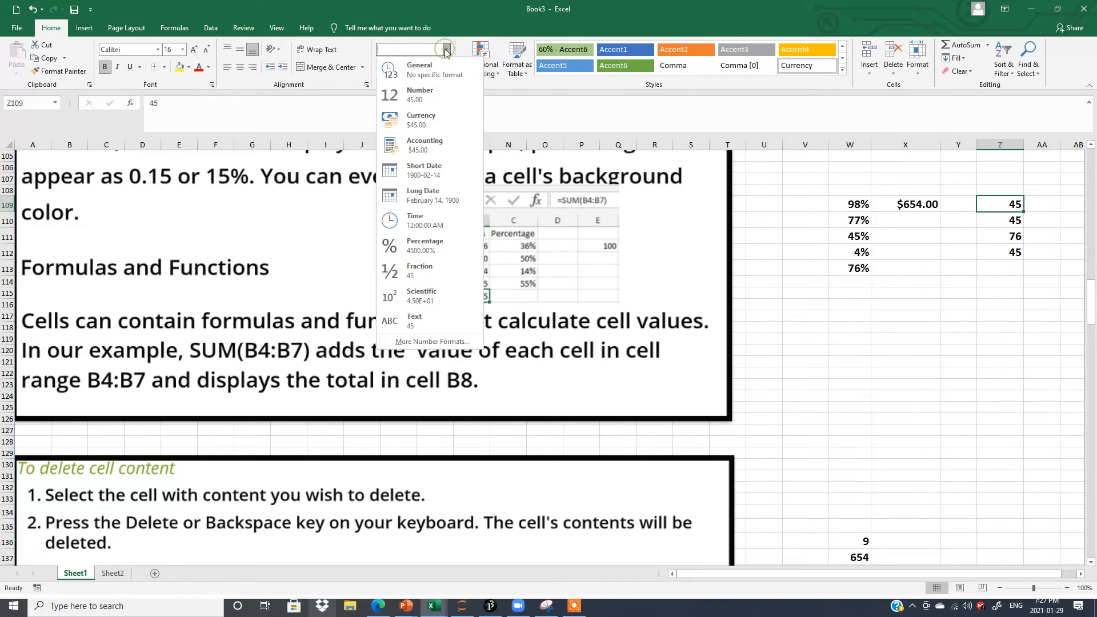
left_click(429, 99)
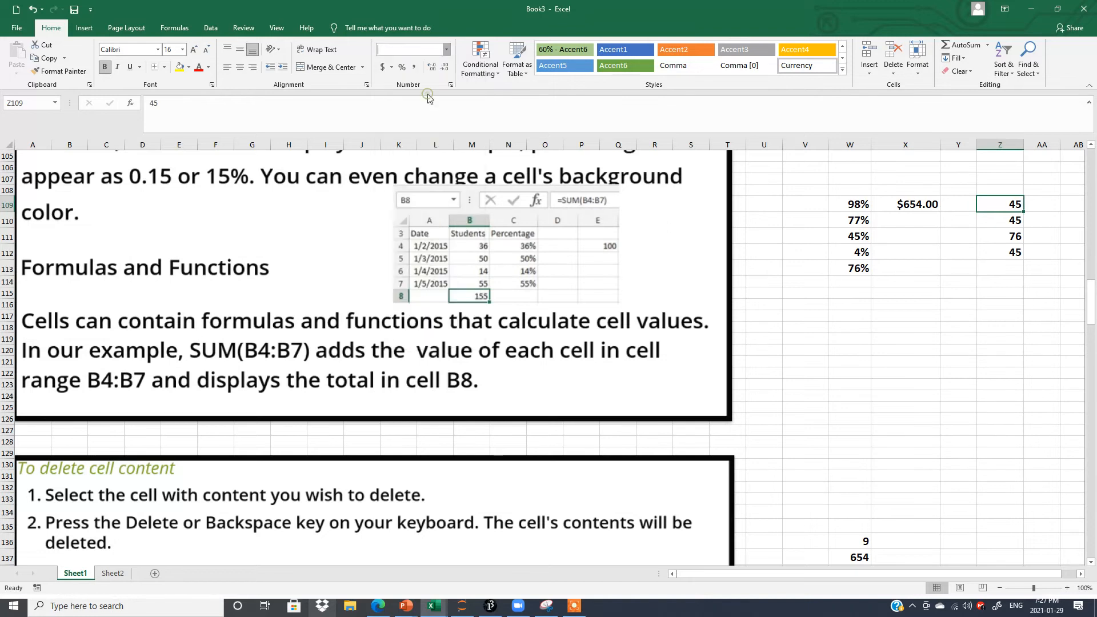
left_click(447, 53)
left_click(422, 122)
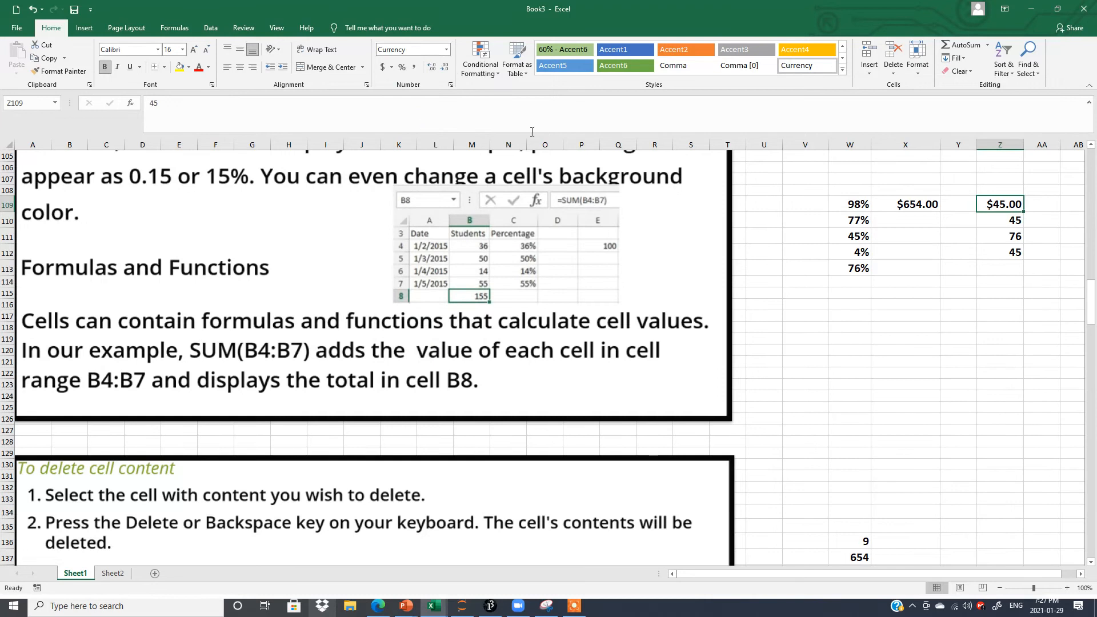
left_click(447, 50)
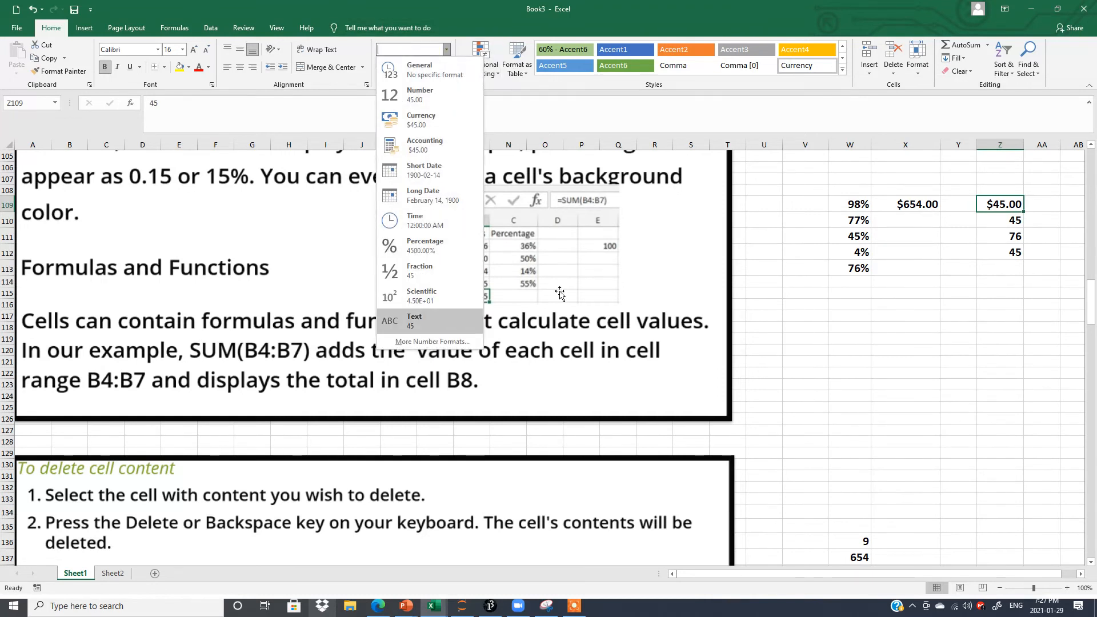
left_click(895, 360)
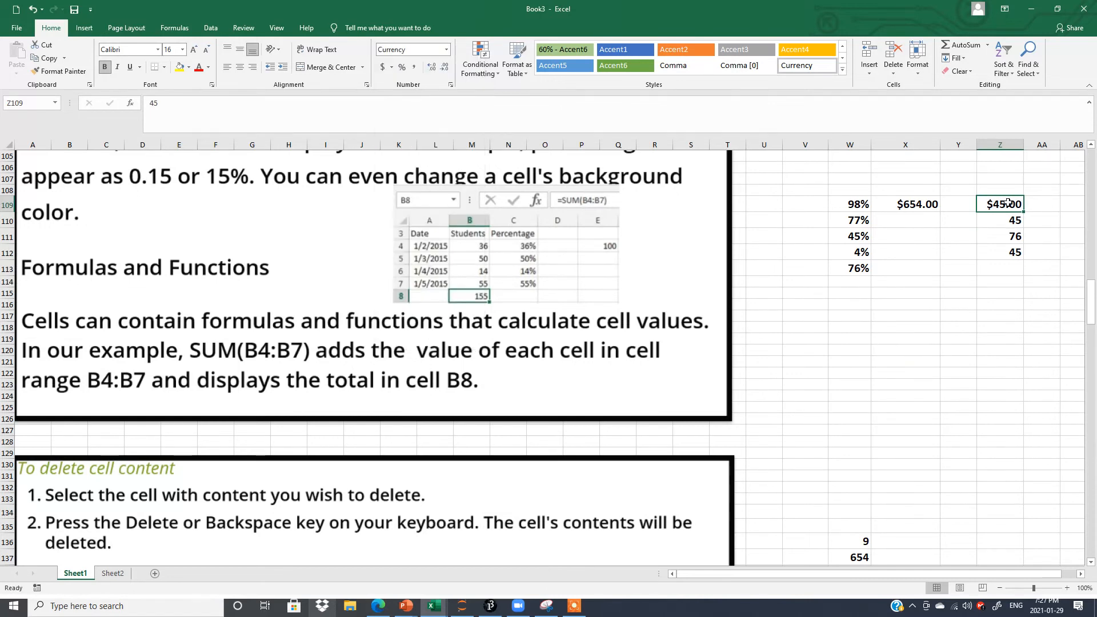
key("BackSpace")
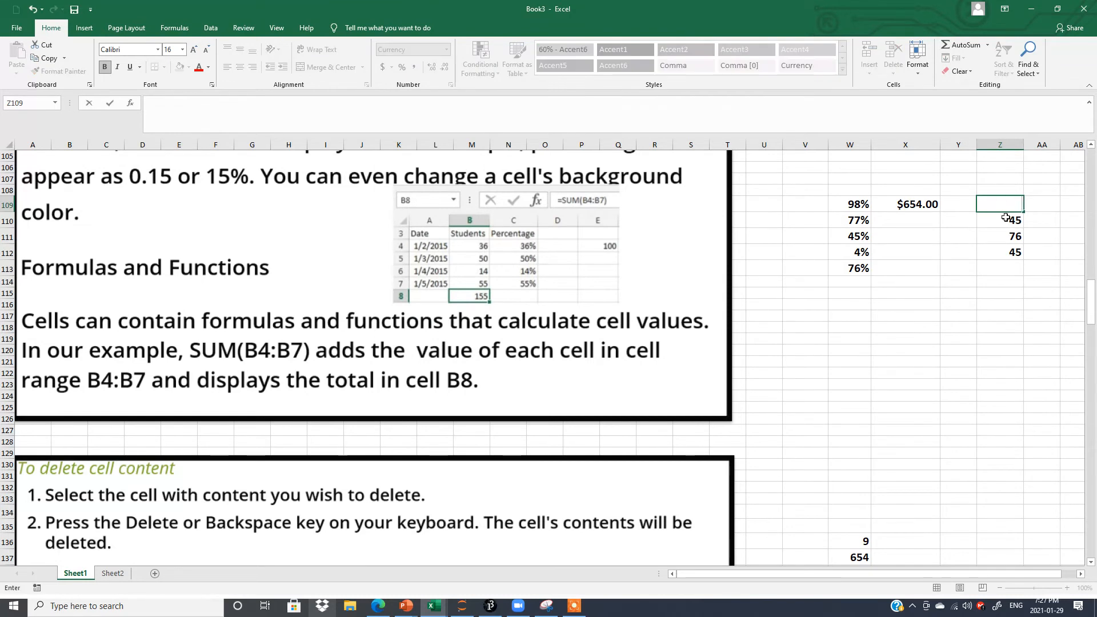
left_click_drag(1014, 304, 1014, 282)
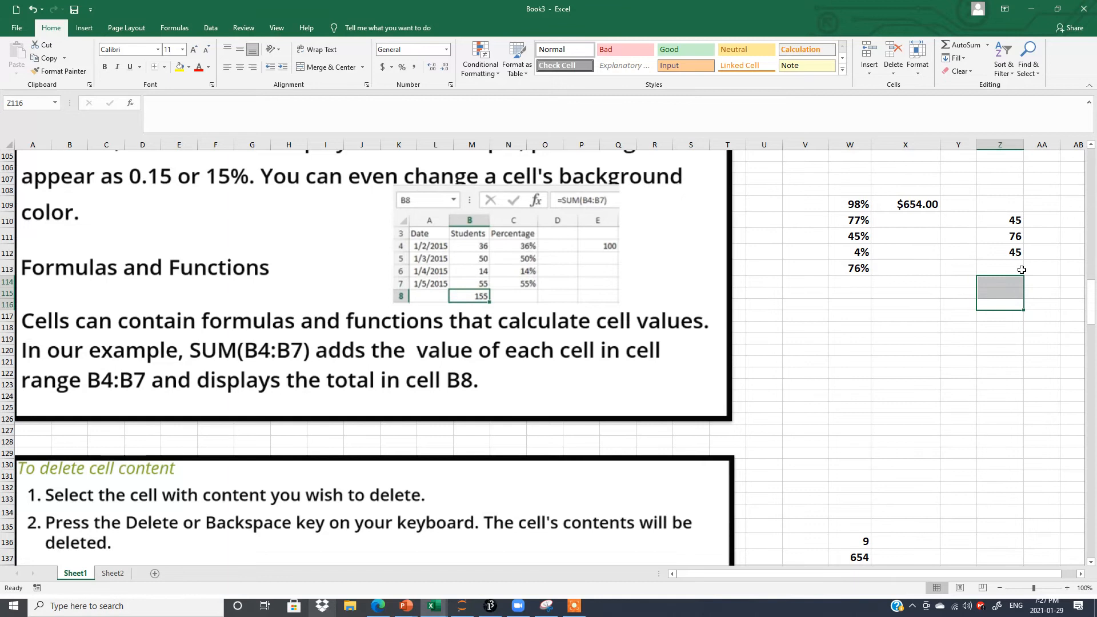
Add up the numbers in Z110:Z112 with AutoSum, placing the total in cell Z113
left_click_drag(1008, 218, 1011, 267)
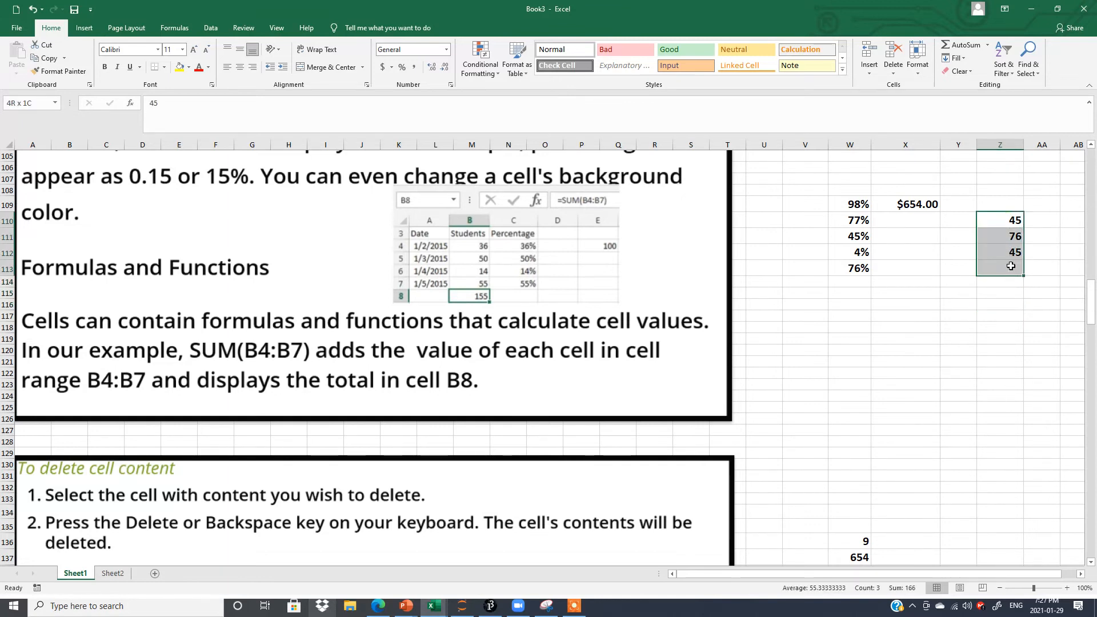
left_click_drag(1010, 267, 1015, 261)
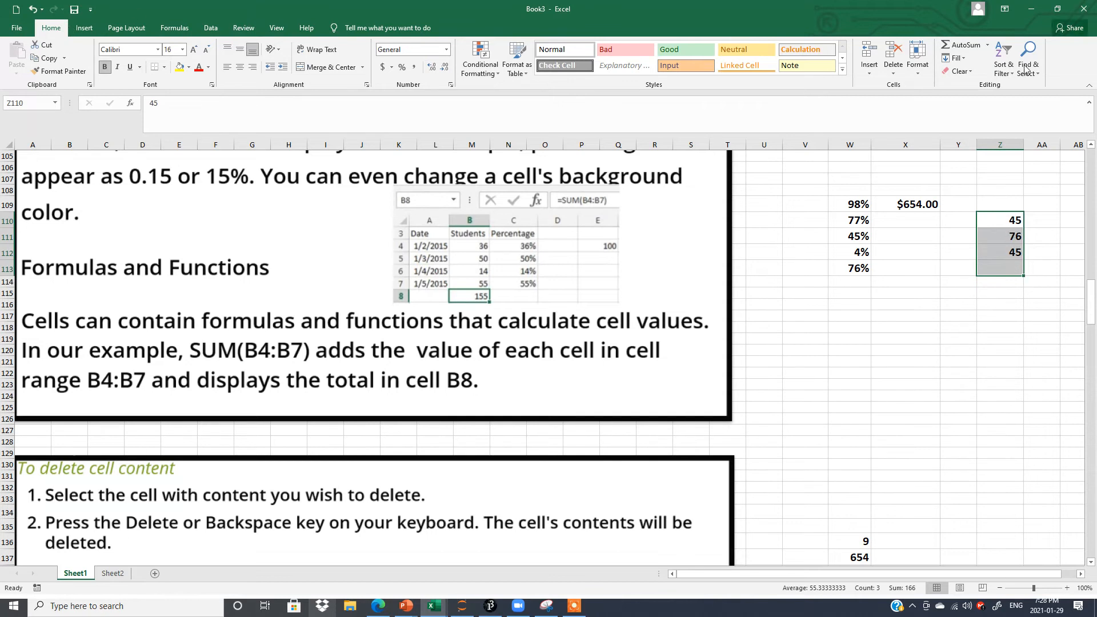
left_click(986, 46)
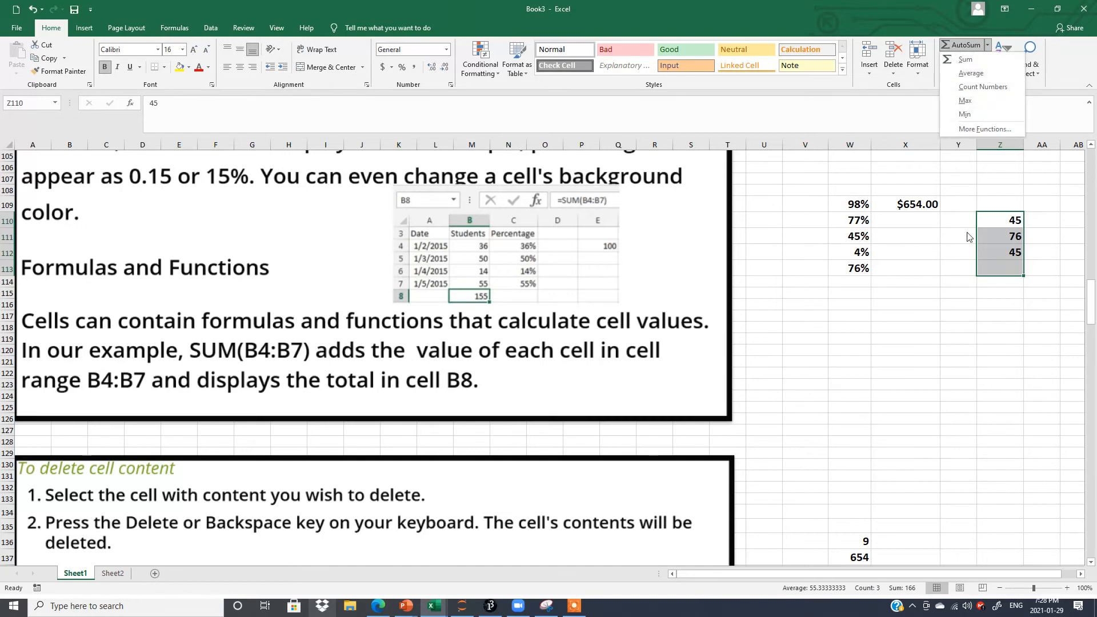
left_click(944, 258)
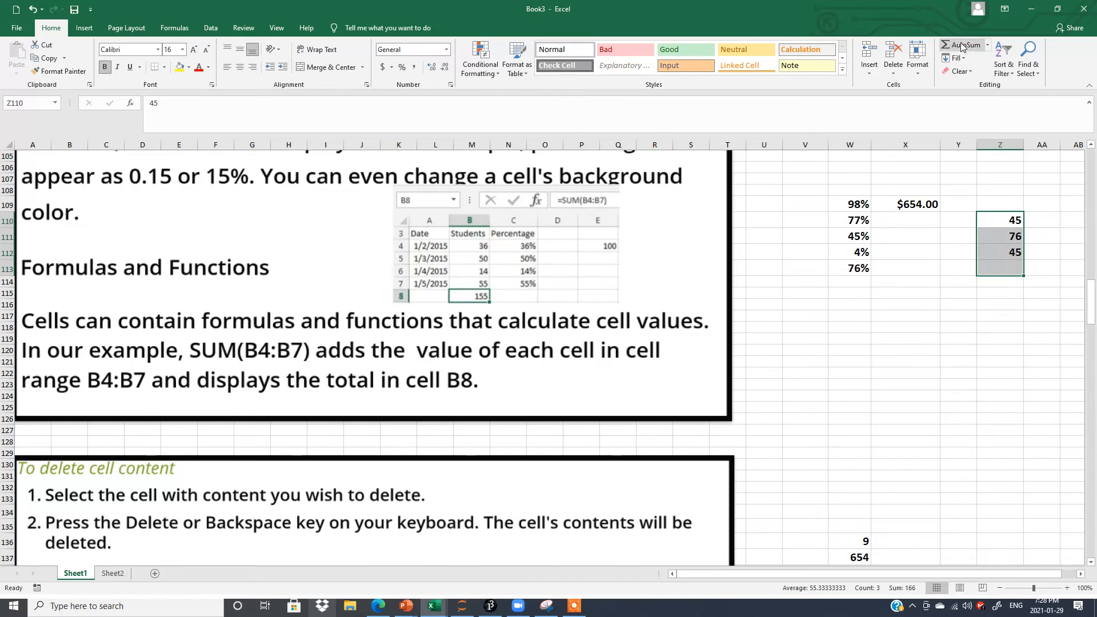
left_click(961, 46)
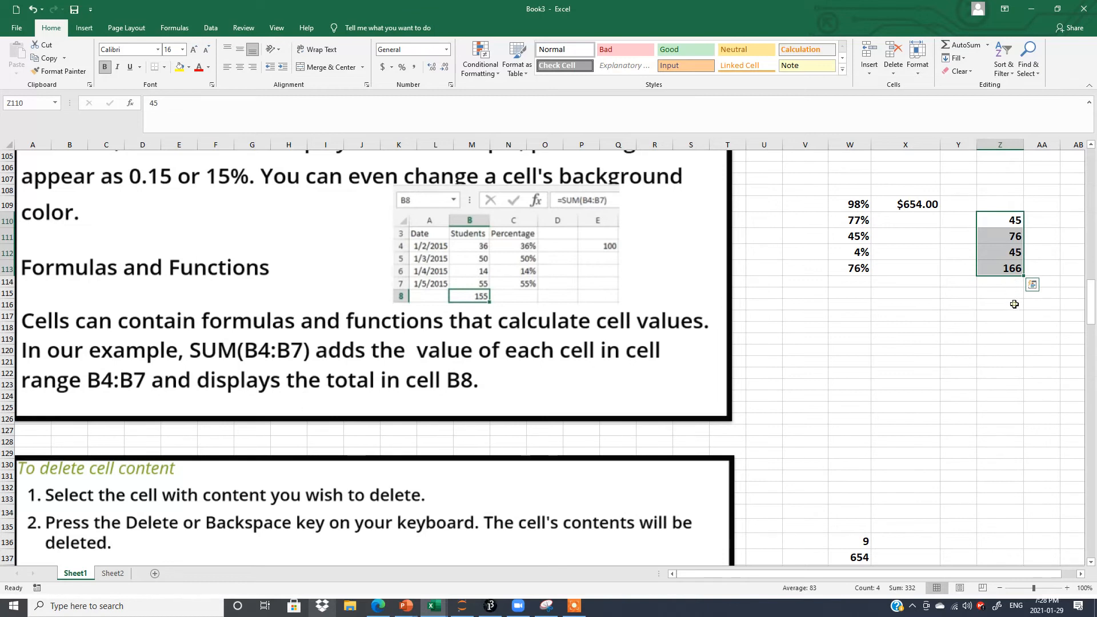
Examine the SUM formula in cell Z113 and the cell references of the numbers above it
left_click(1012, 304)
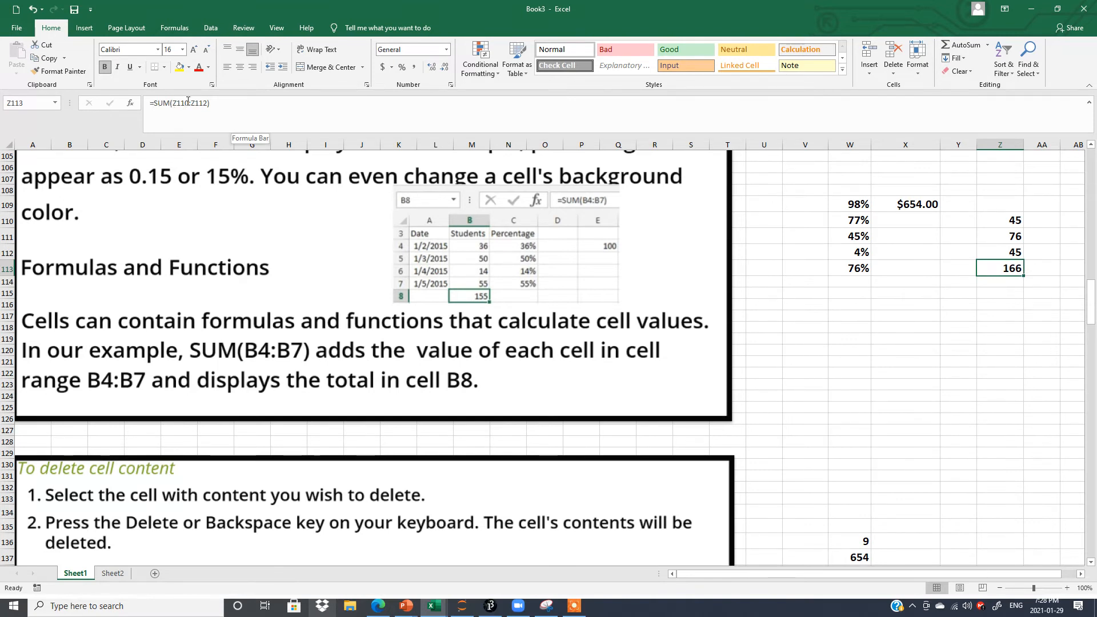
left_click(1016, 394)
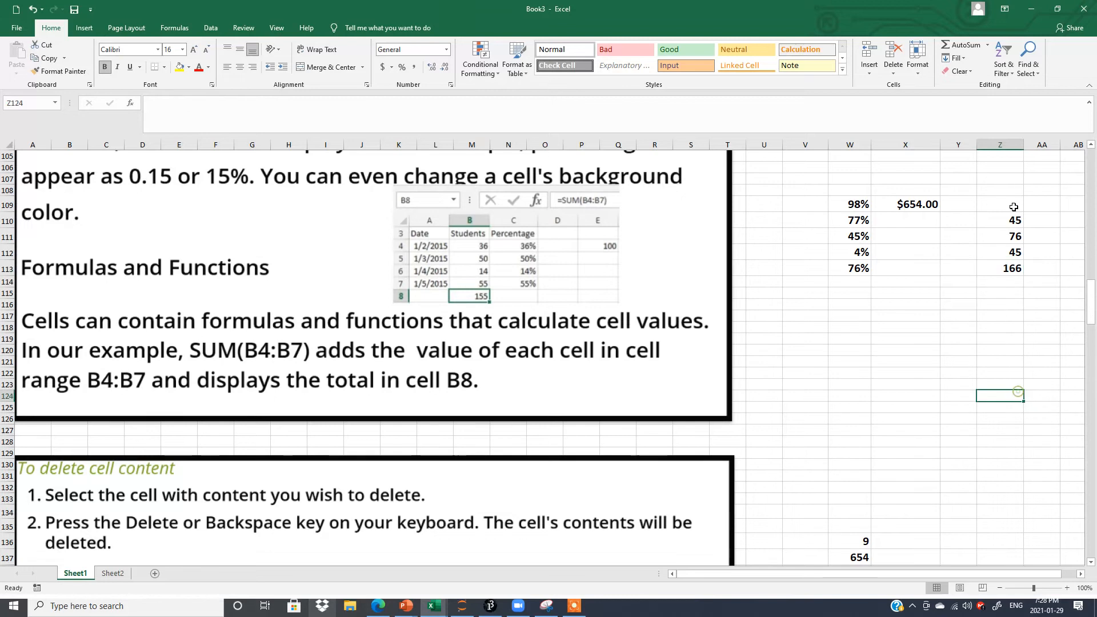
left_click(1001, 221)
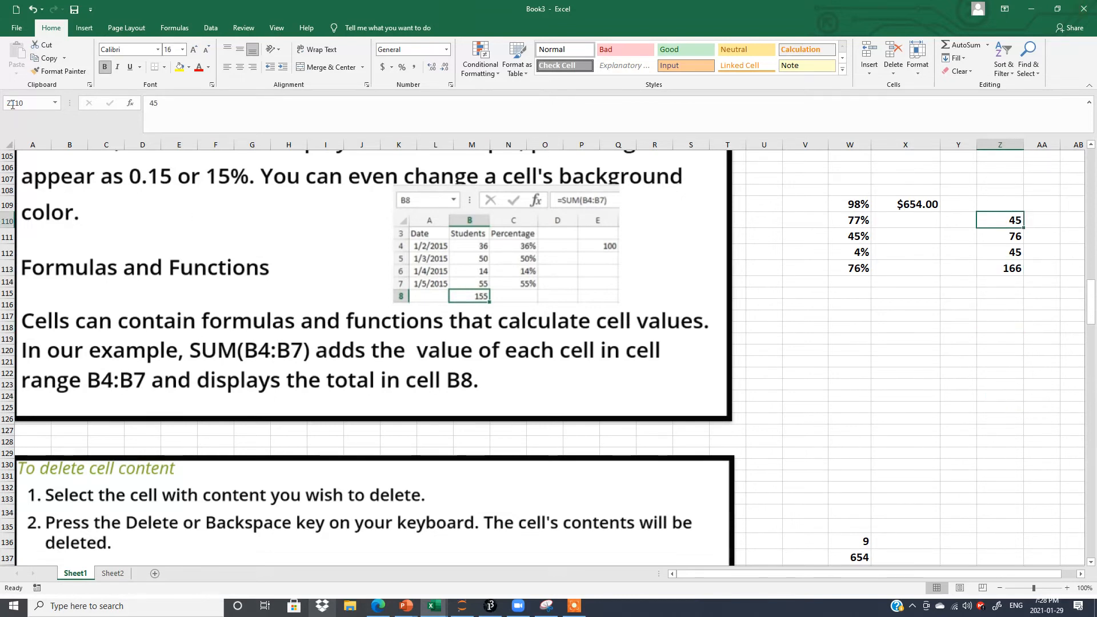
key("Down")
key("Down")
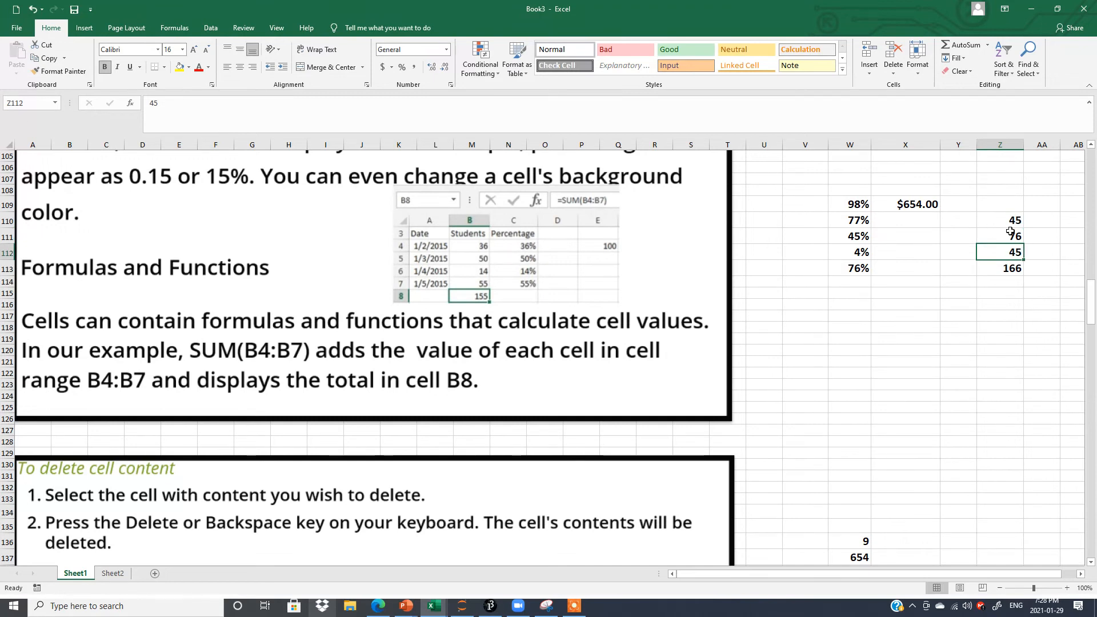
left_click(1017, 304)
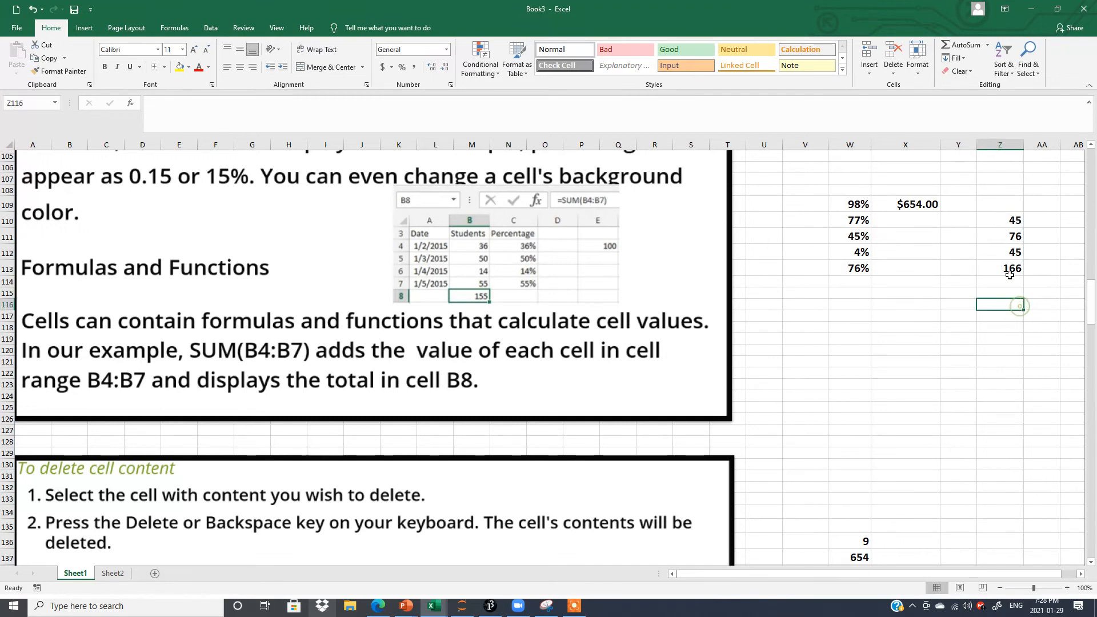
left_click(1011, 270)
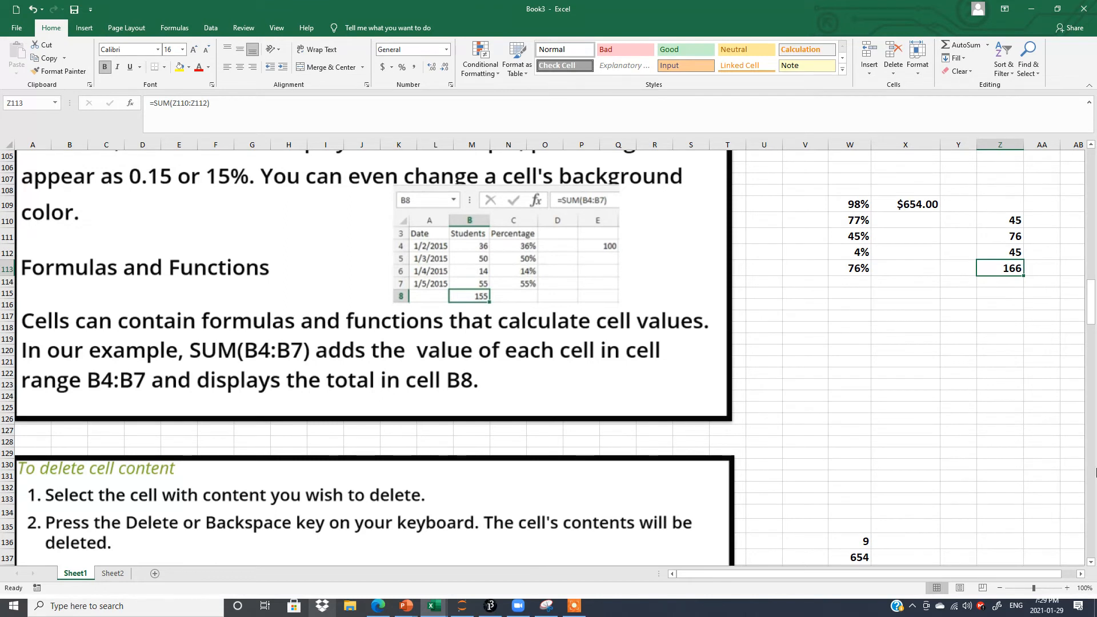
Delete the content of cell W136 and undo the deletion, two times in a row
left_click(1092, 562)
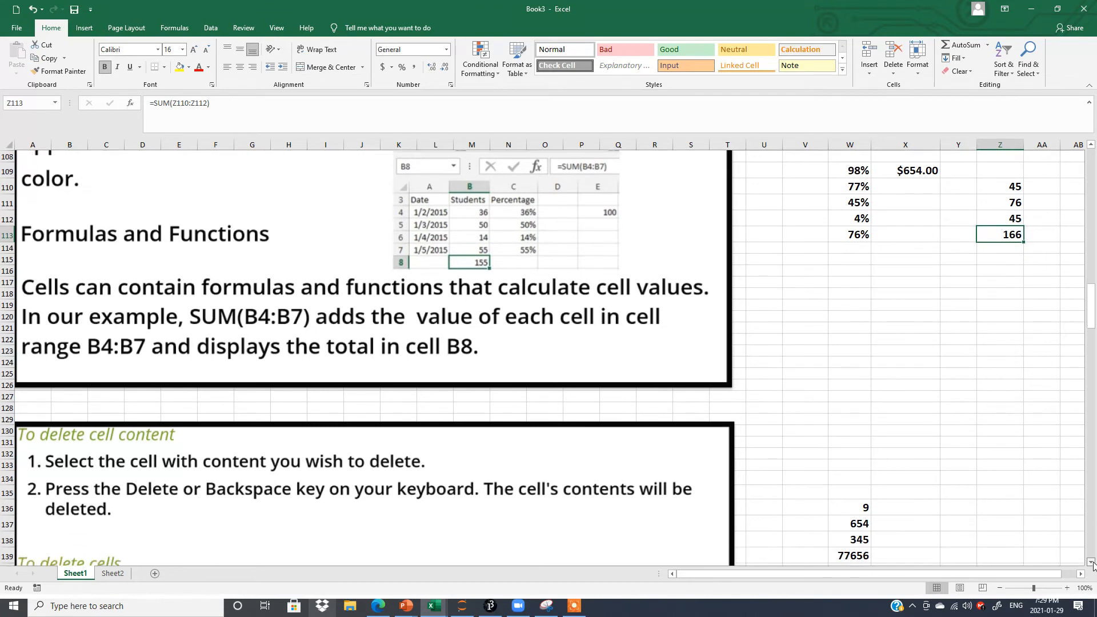
left_click(1092, 563)
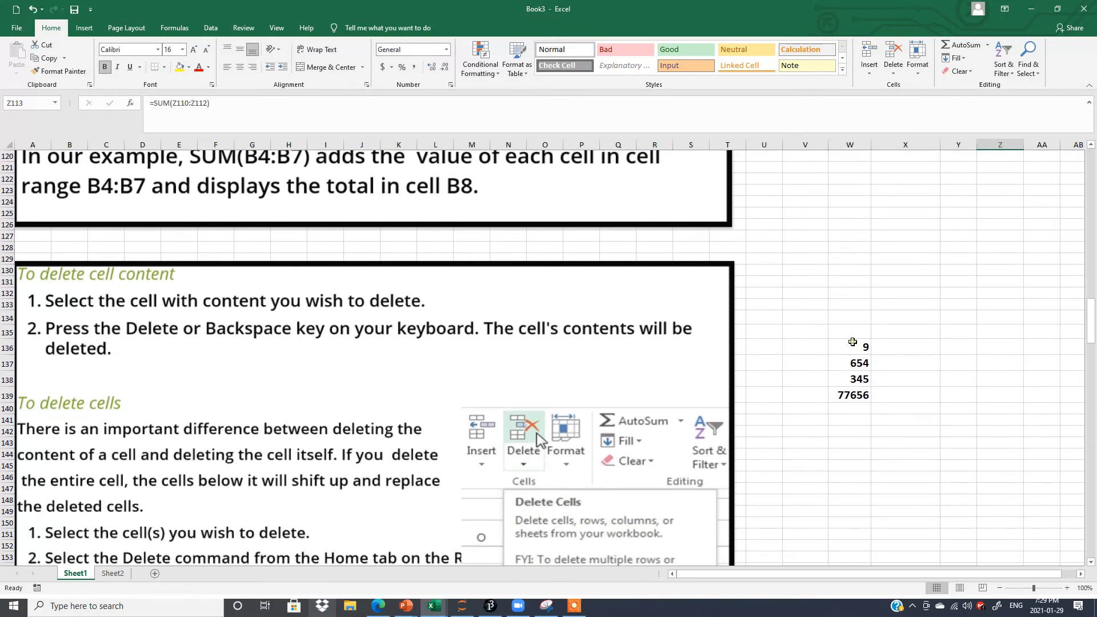
left_click(853, 343)
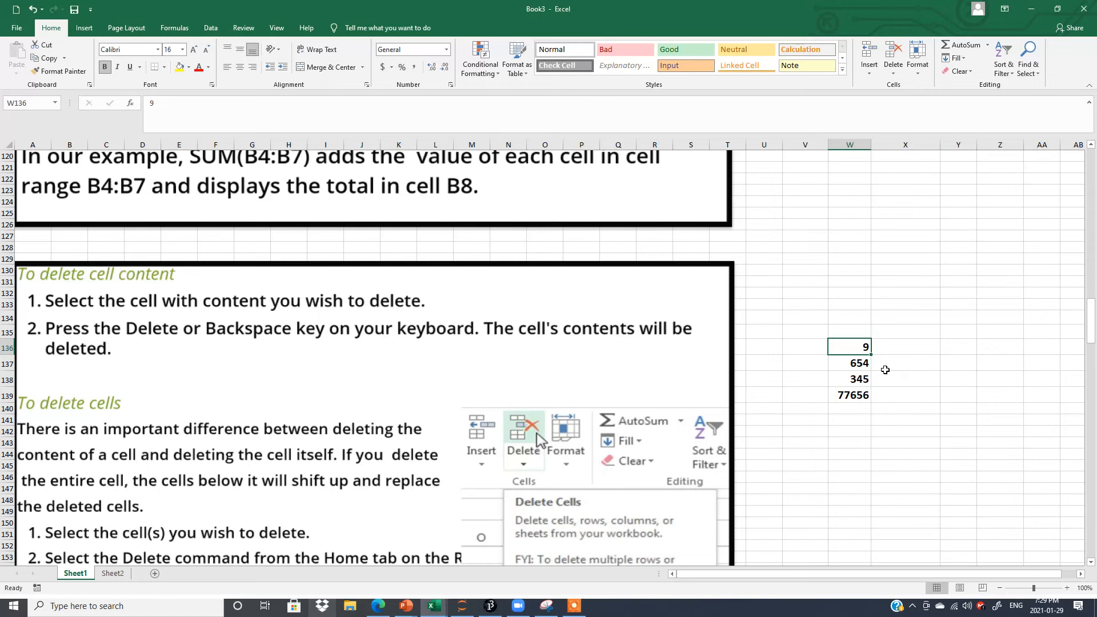
key("BackSpace")
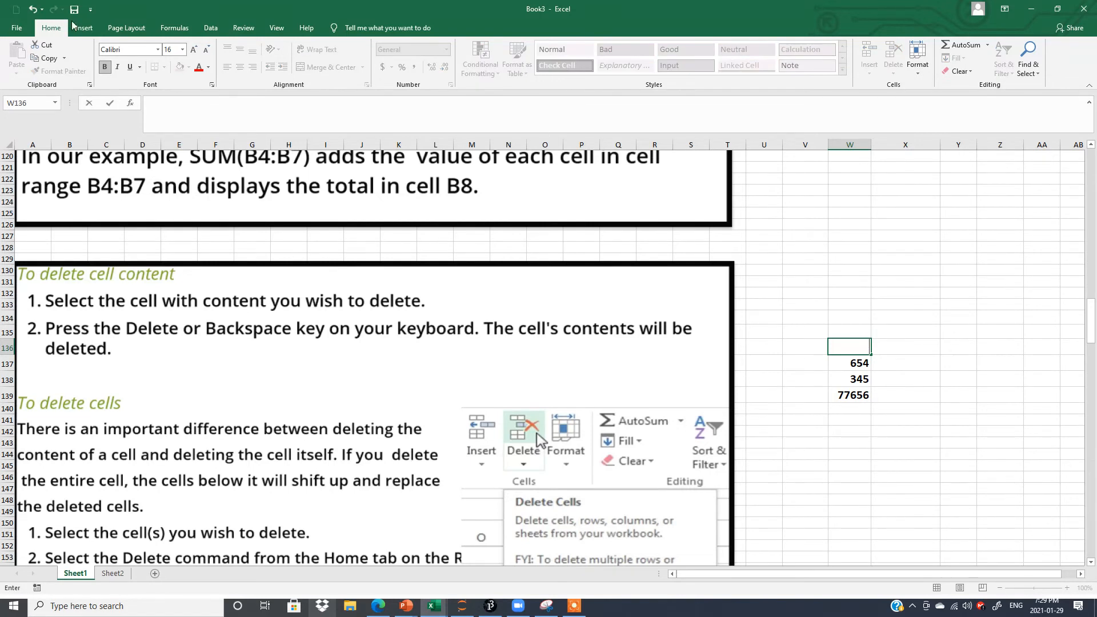
left_click(32, 9)
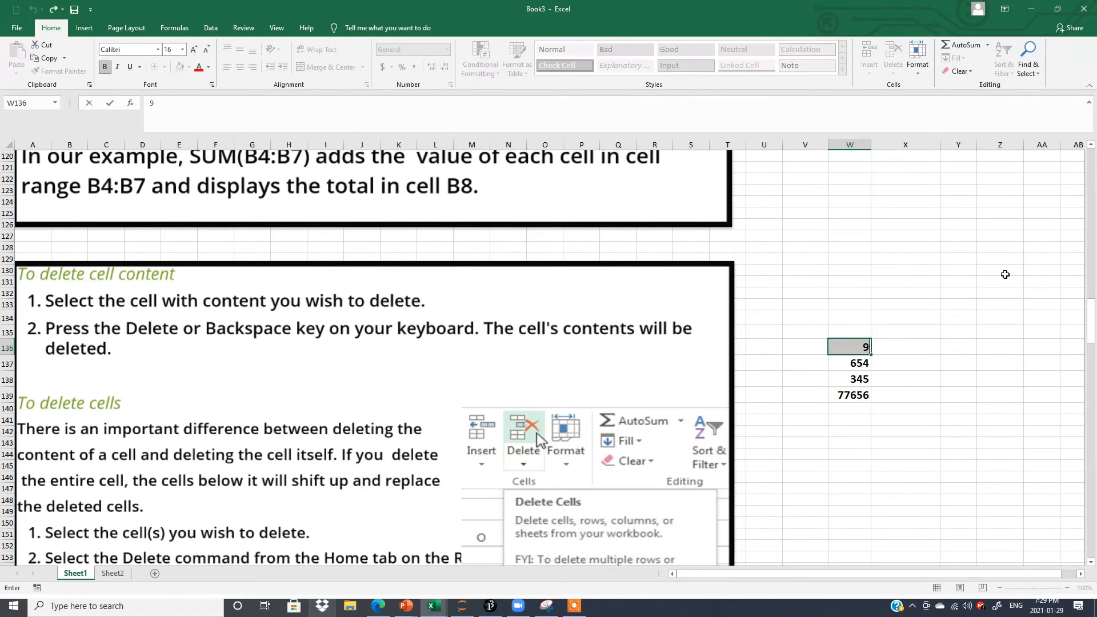
key("Delete")
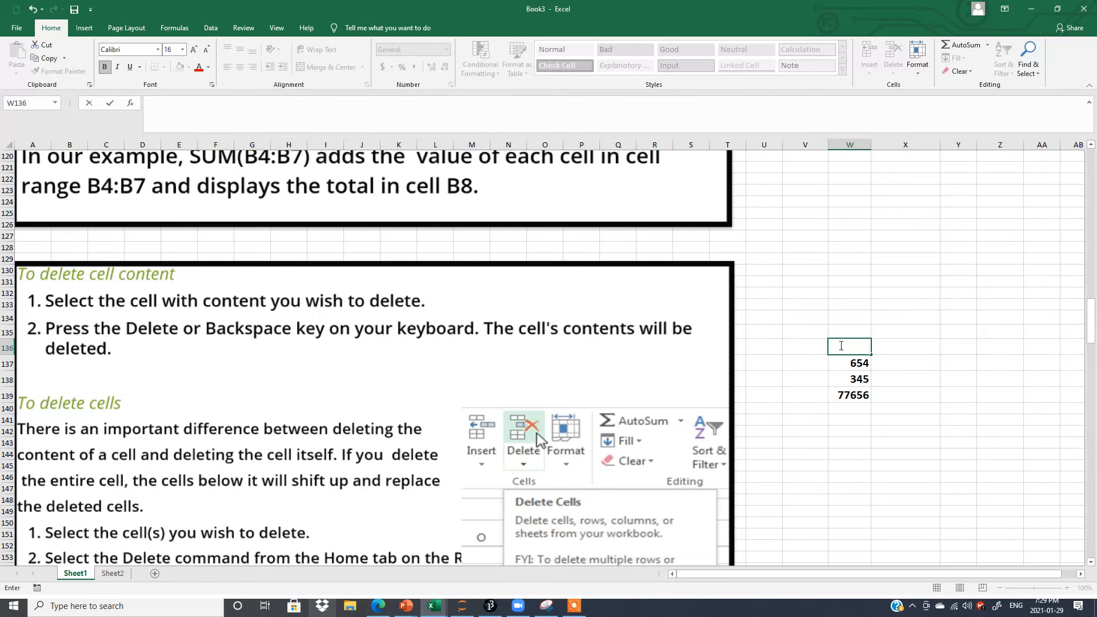
left_click(32, 9)
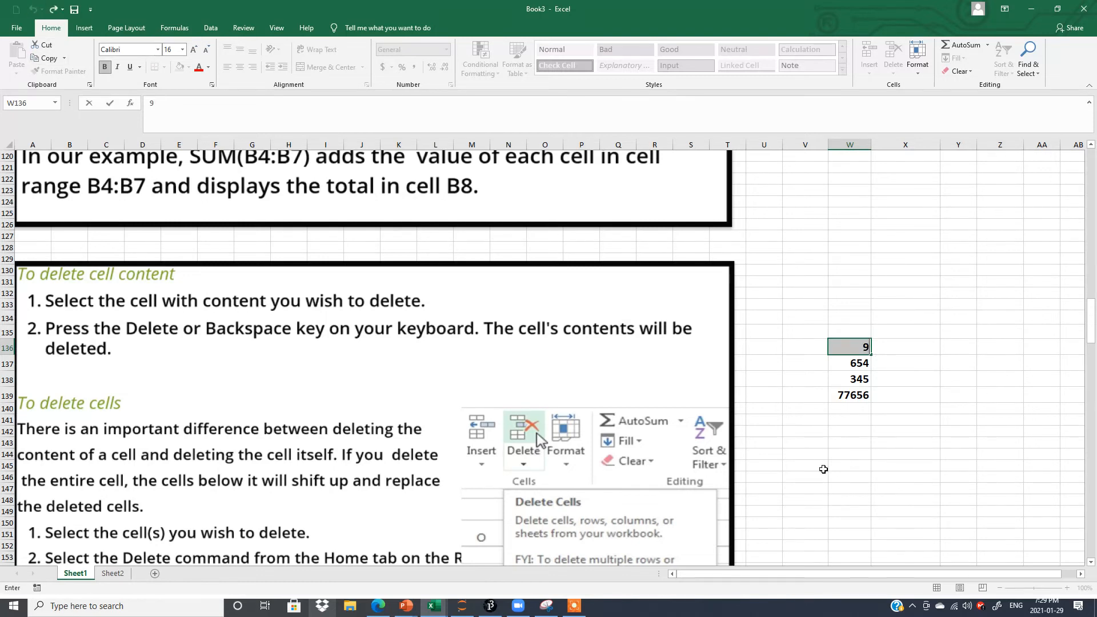
left_click(913, 420)
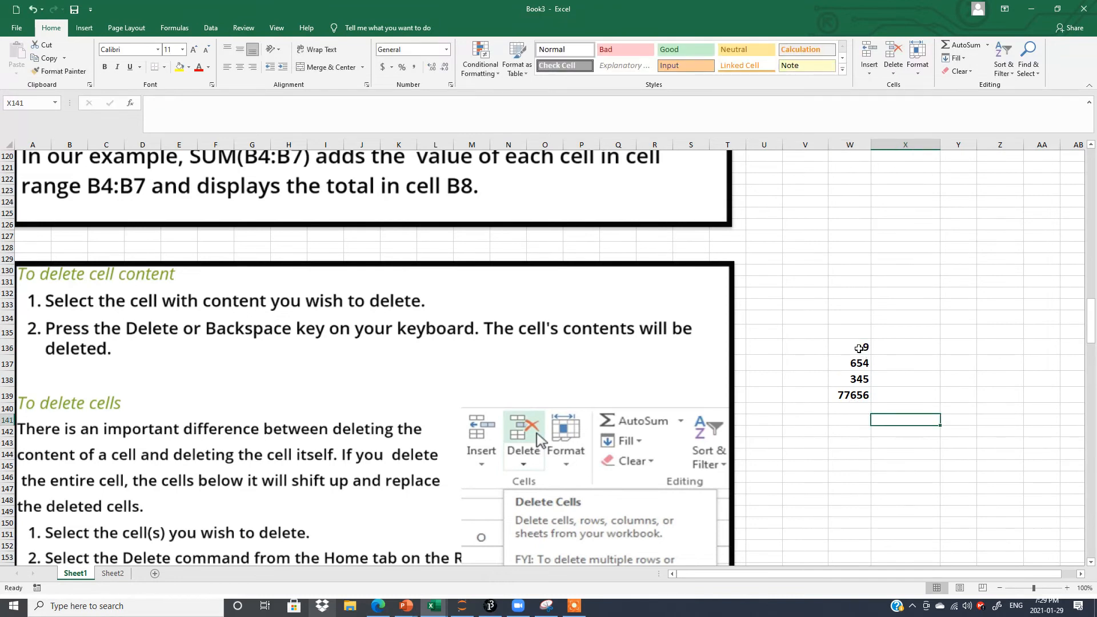
Replace the content of cell W136 with 100
left_click(859, 349)
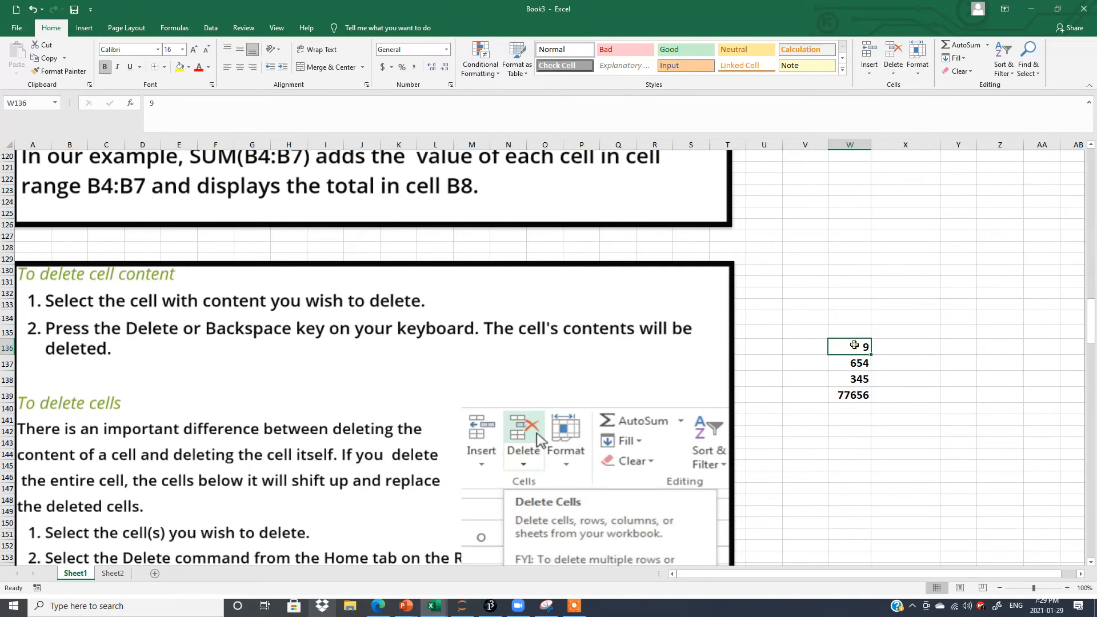
double_click(854, 345)
left_click_drag(854, 345, 896, 345)
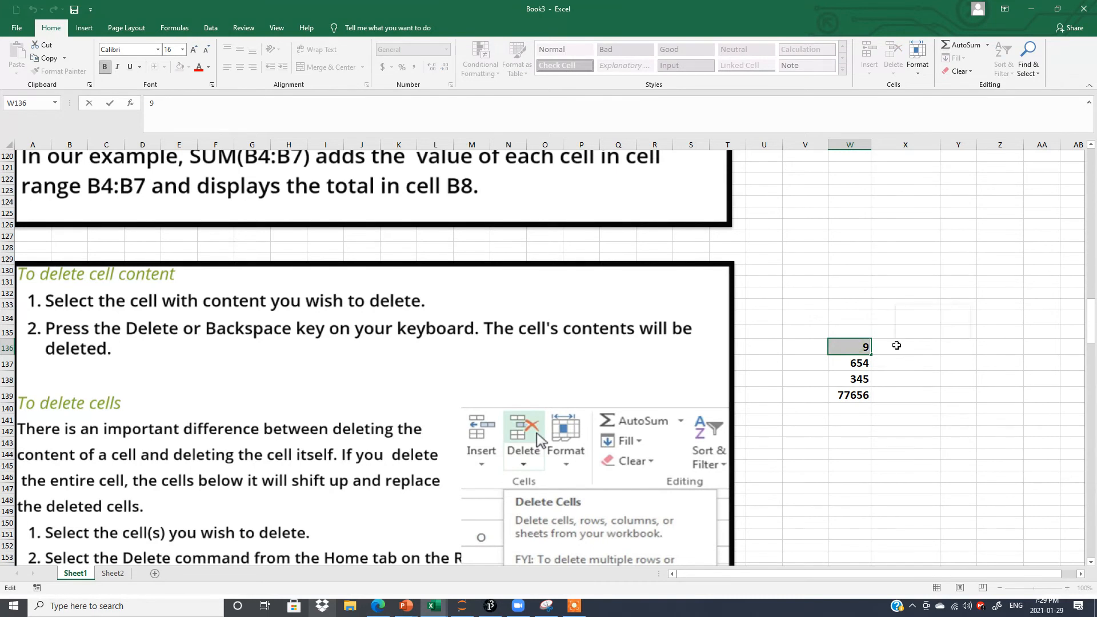
type("100")
left_click(916, 376)
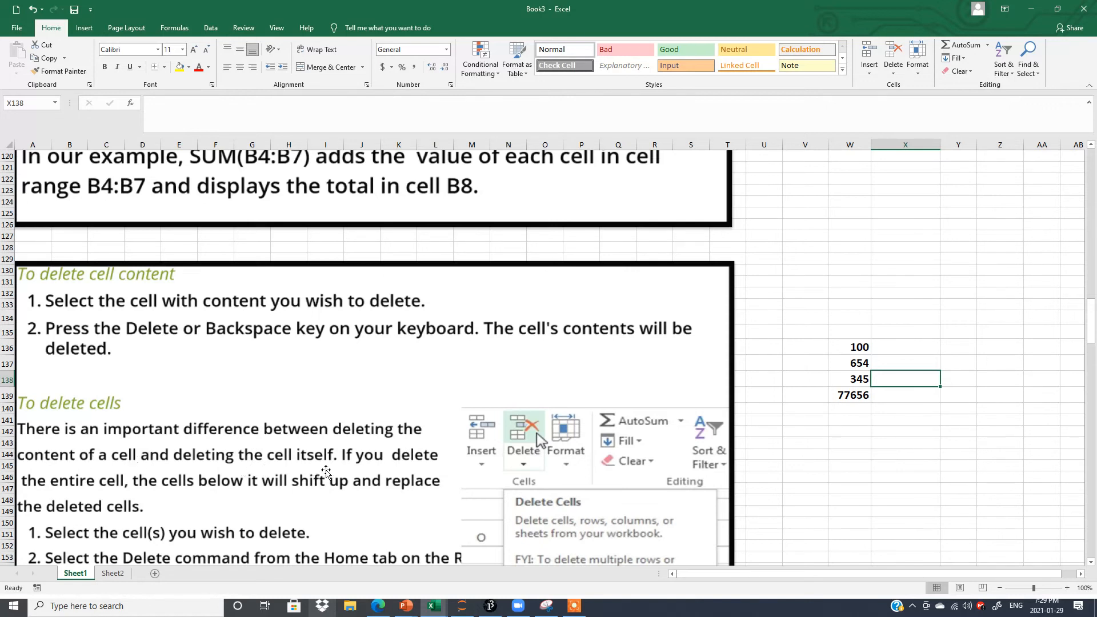
On Sheet2, enter 654 in cell G11 and 567 in cell G12 below the existing numbers
left_click(113, 573)
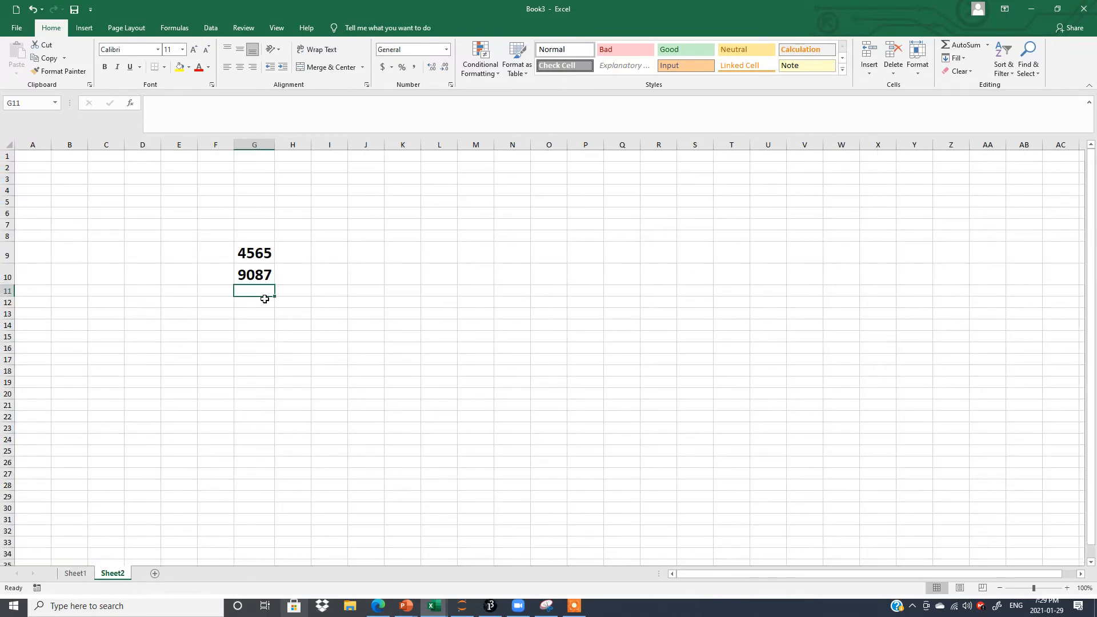
type("654")
key("Return")
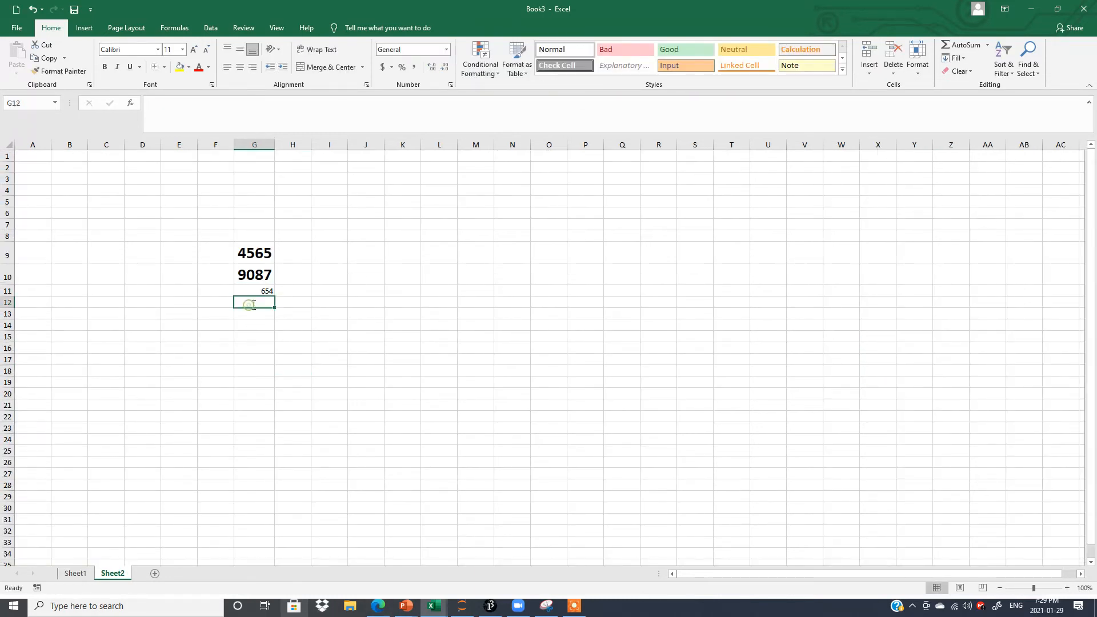
type("567")
left_click(369, 376)
Format the numbers in G9:G12 with font size 24 and bold
left_click_drag(246, 254, 254, 301)
left_click(183, 49)
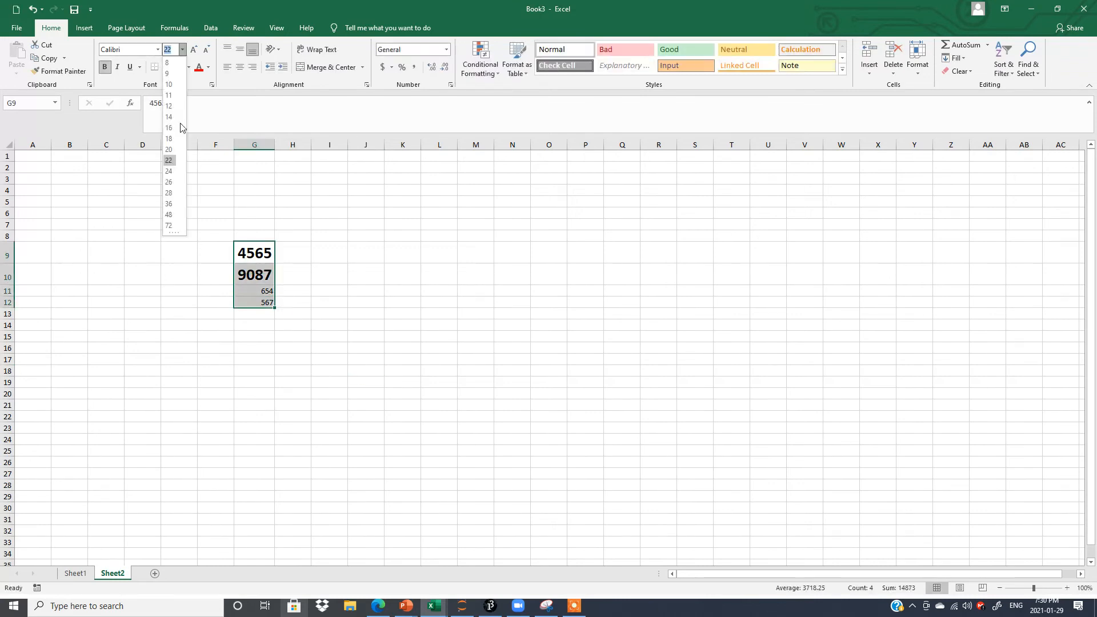
left_click(170, 170)
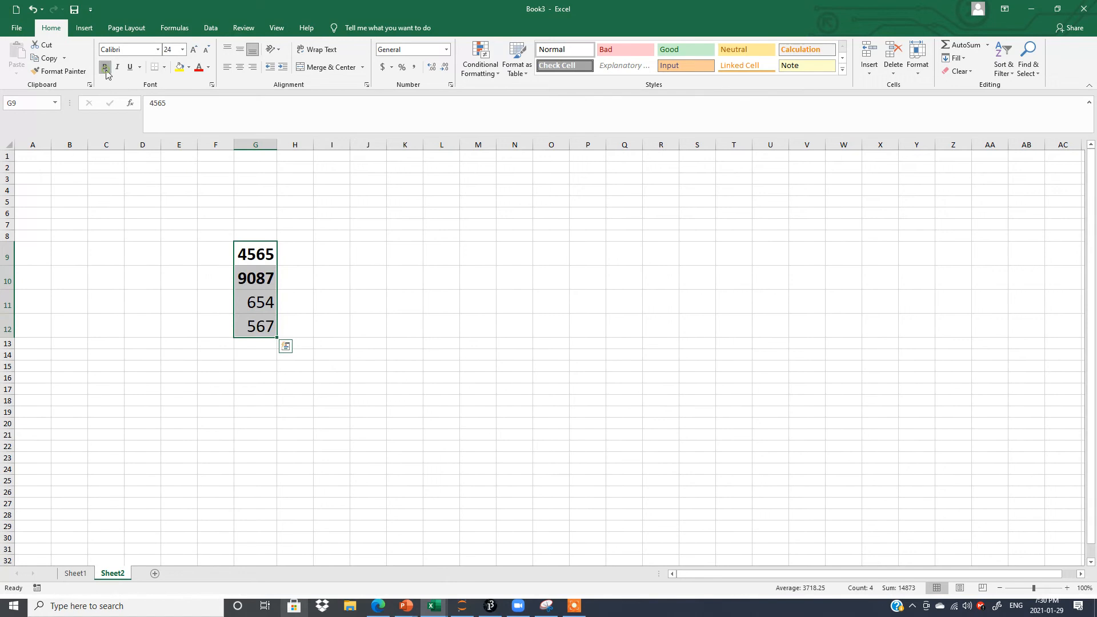
left_click(105, 69)
left_click(105, 69)
left_click(591, 353)
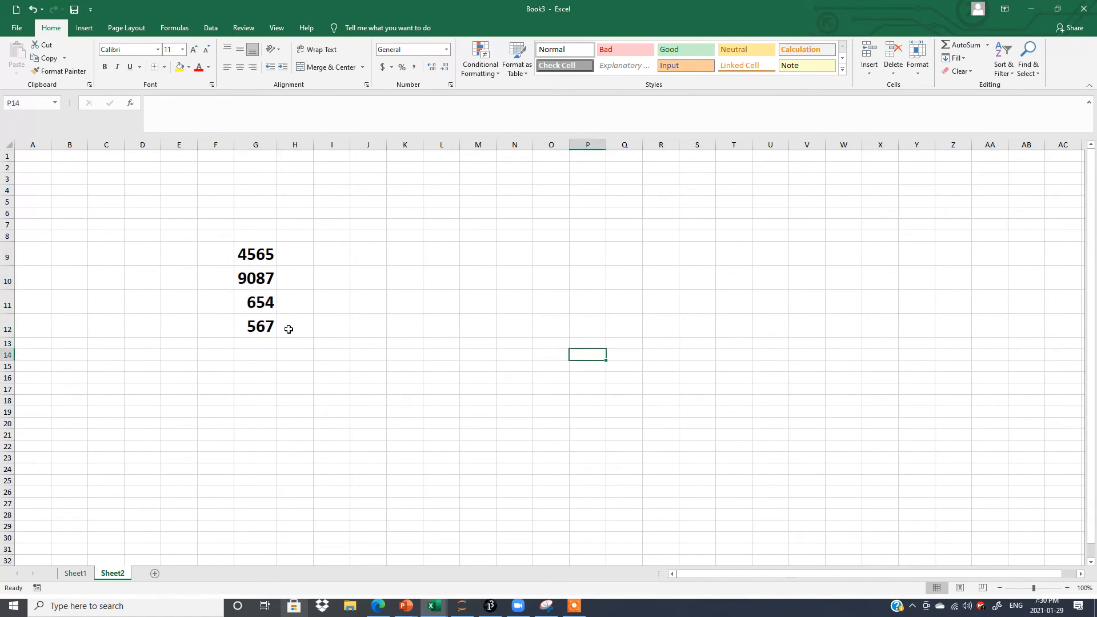
Clear the content of cell G10 on Sheet2 and undo the clearing
left_click(256, 279)
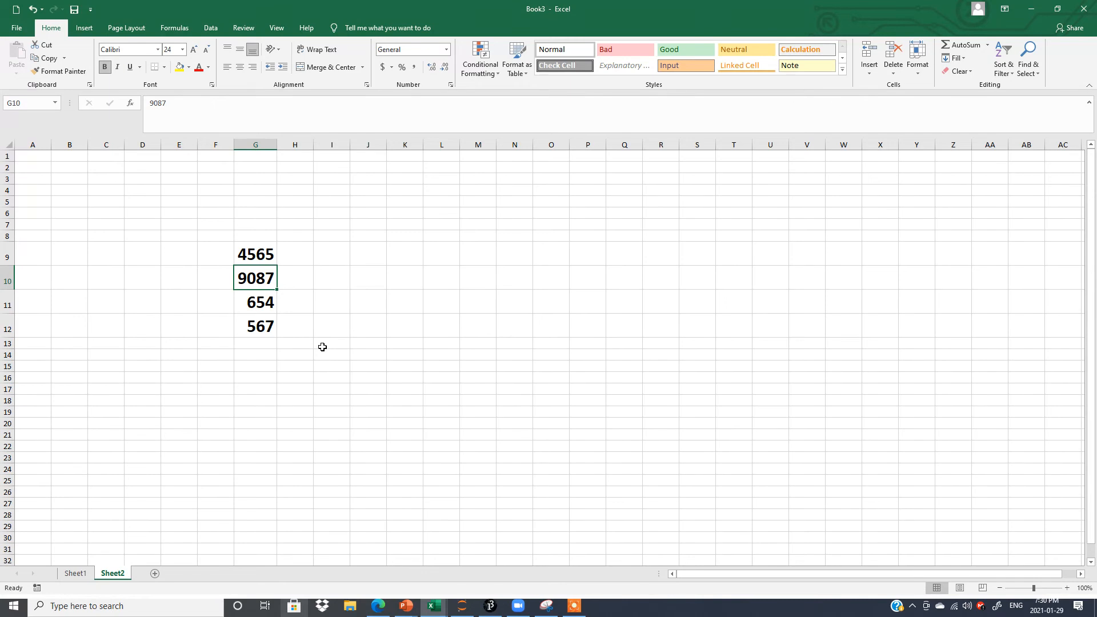
key("BackSpace")
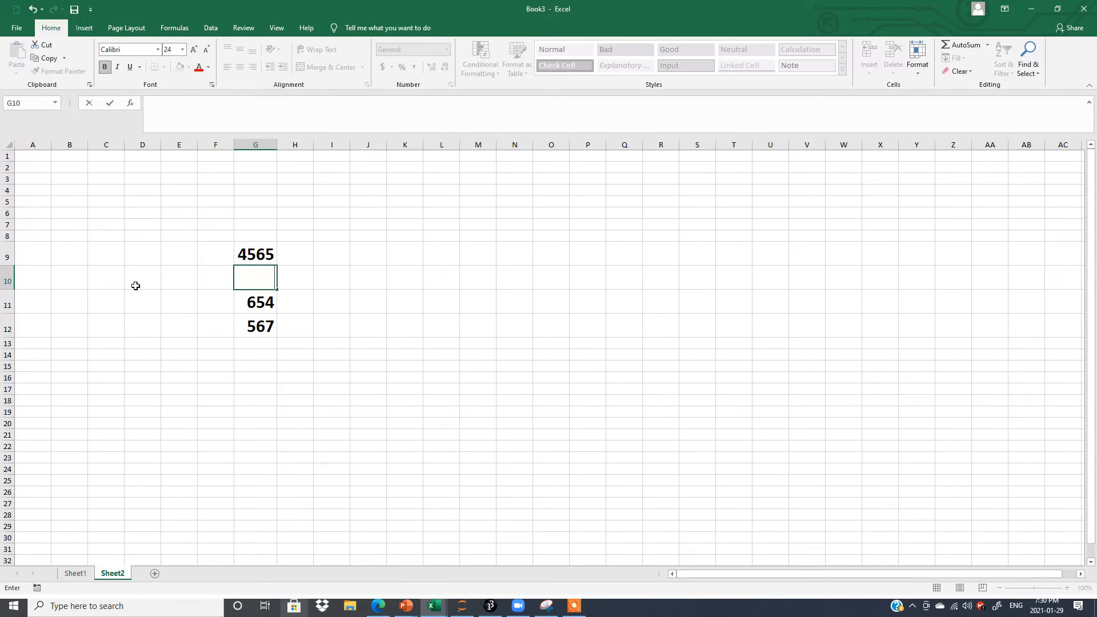
key("ctrl+z")
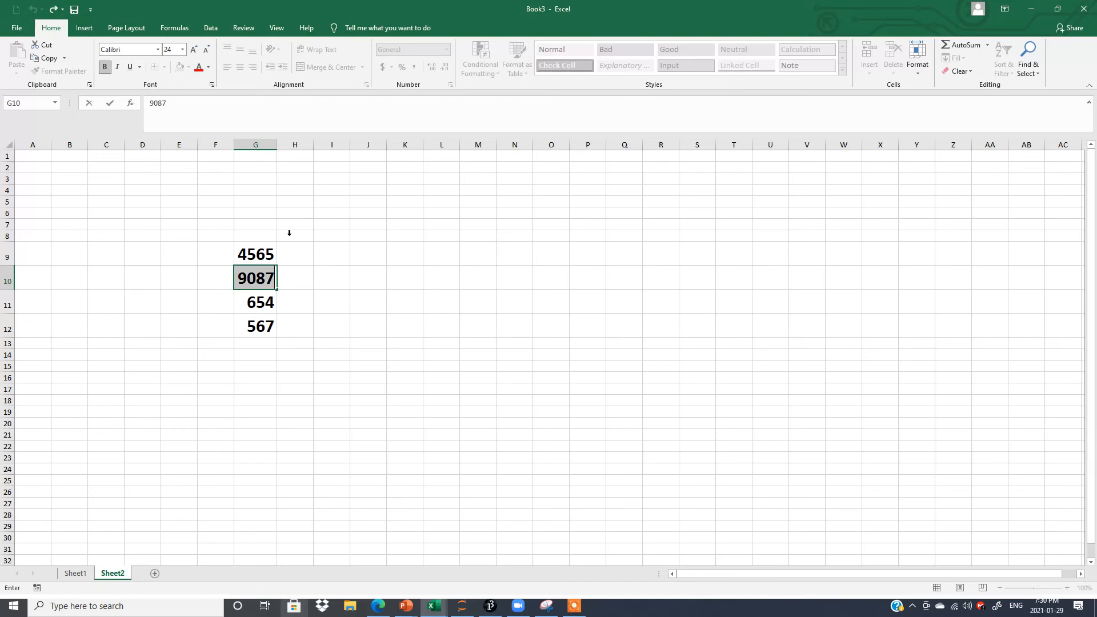
left_click(368, 347)
Delete the whole cell G10 instead of just its content, and undo the deletion
left_click(248, 281)
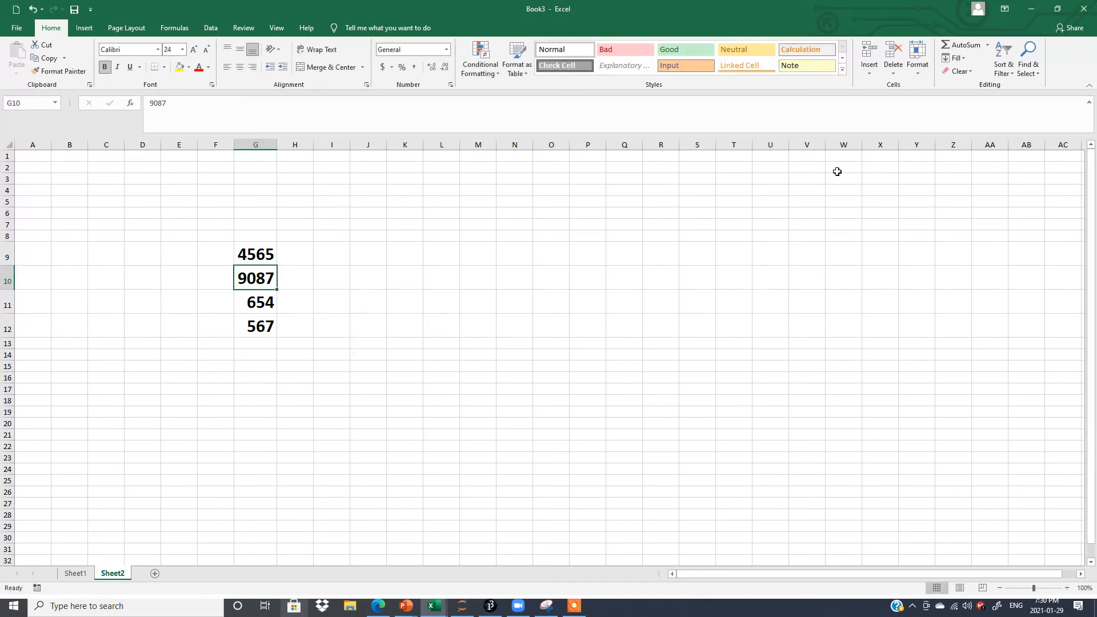
left_click(892, 51)
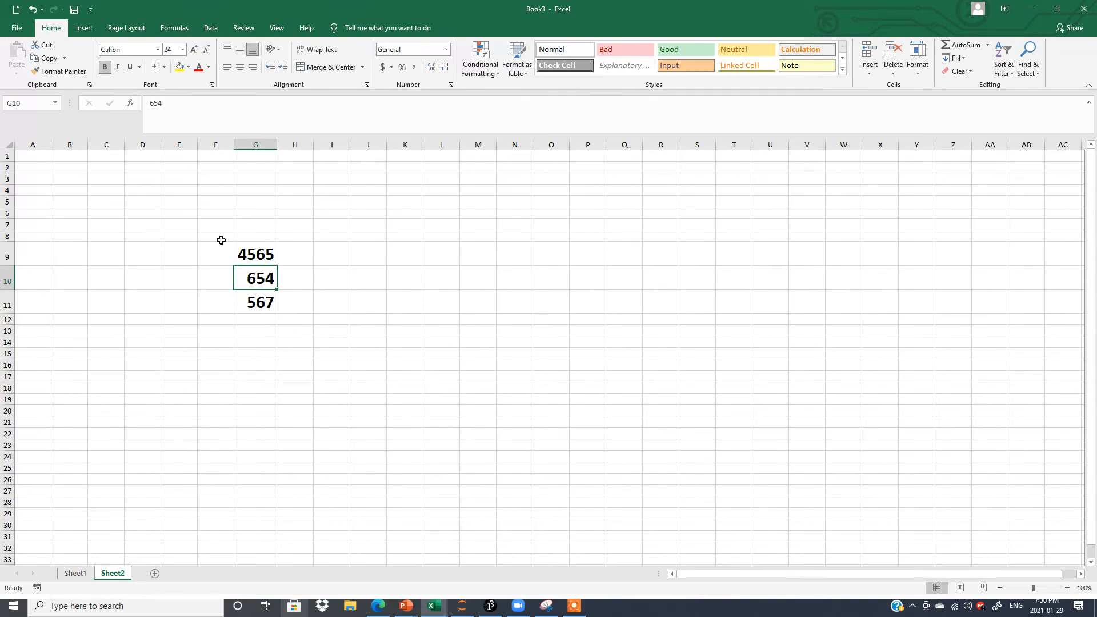
left_click(33, 10)
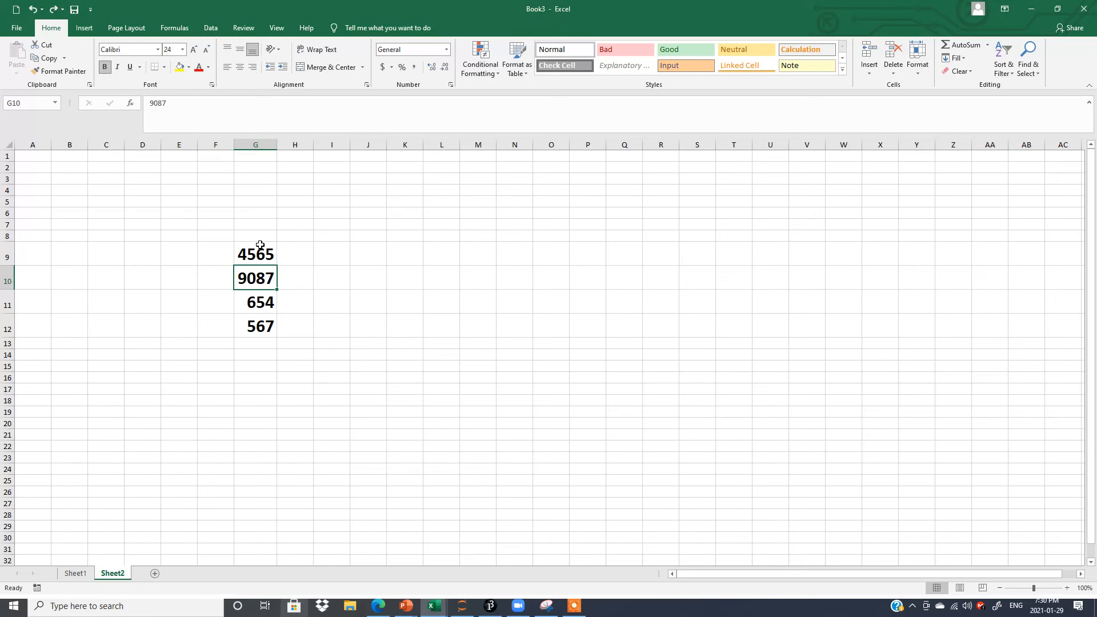
Delete the whole cell G10 two times in succession, the second time choosing the Shift cells up option
left_click(891, 51)
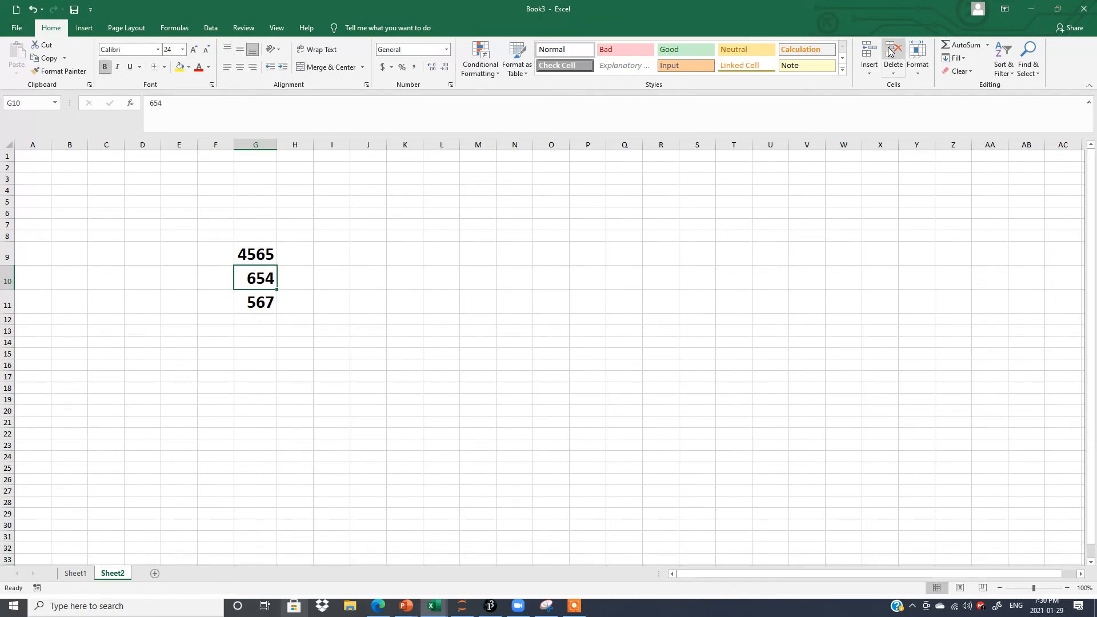
left_click(571, 330)
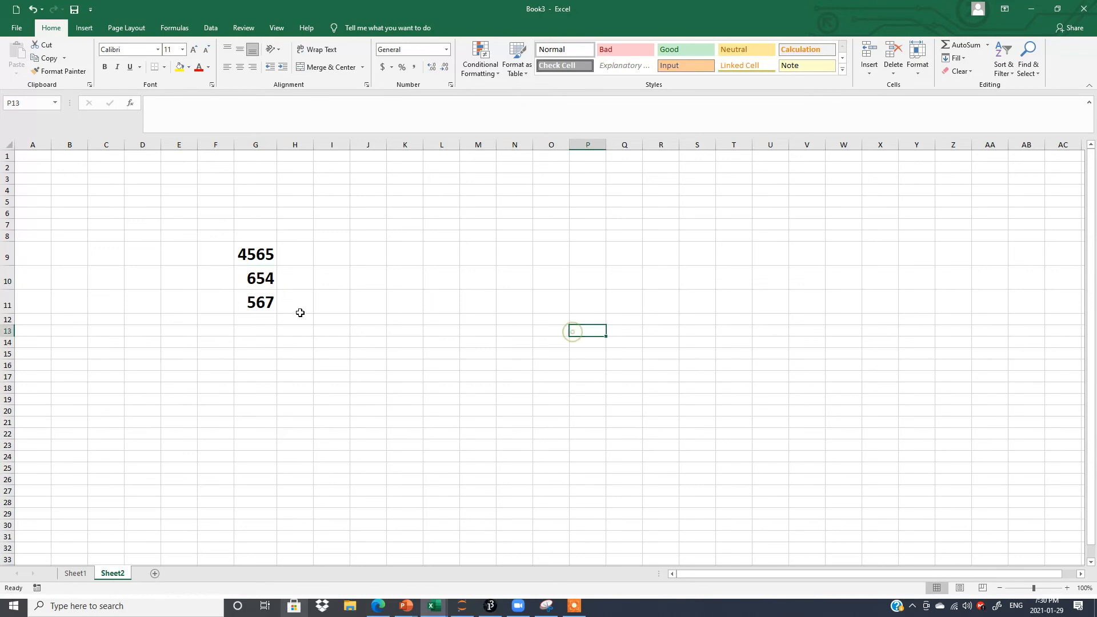
left_click(261, 276)
right_click(261, 276)
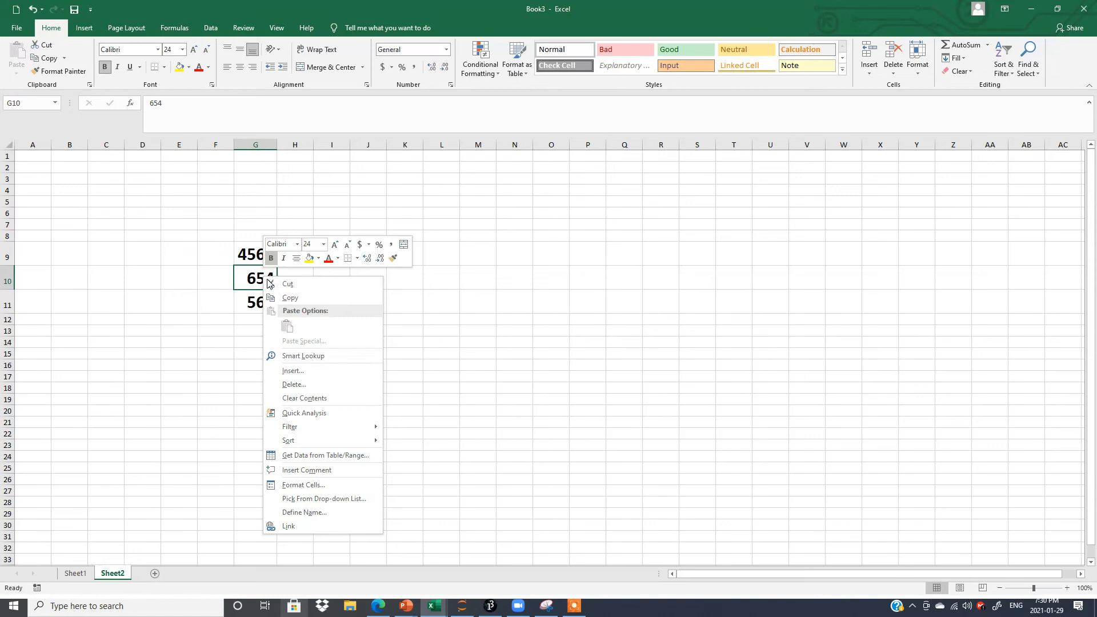
left_click(294, 386)
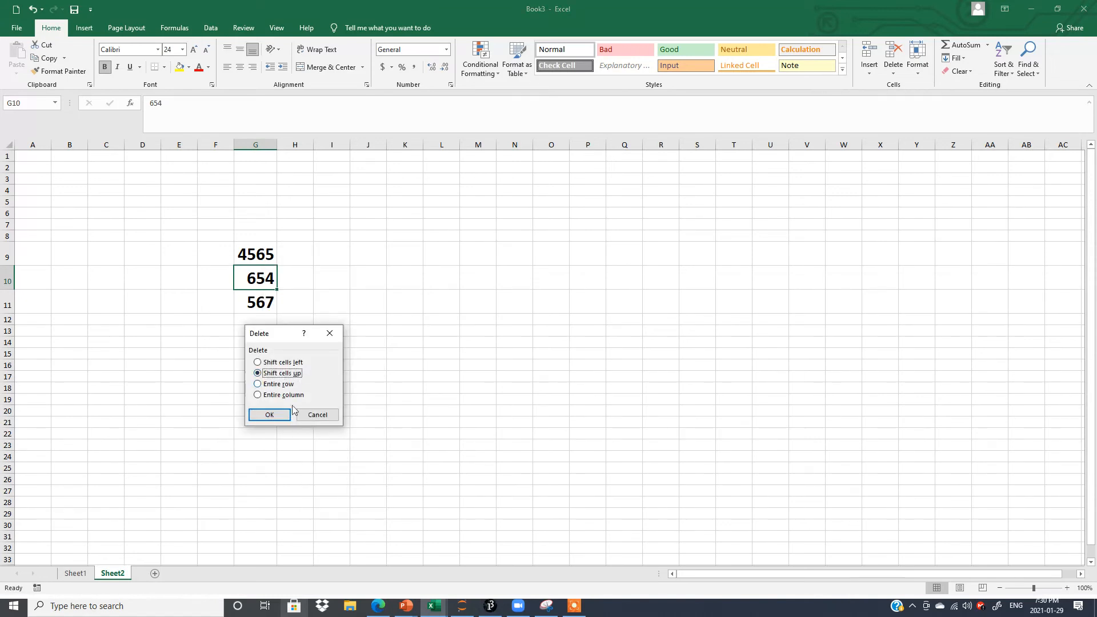
left_click(267, 415)
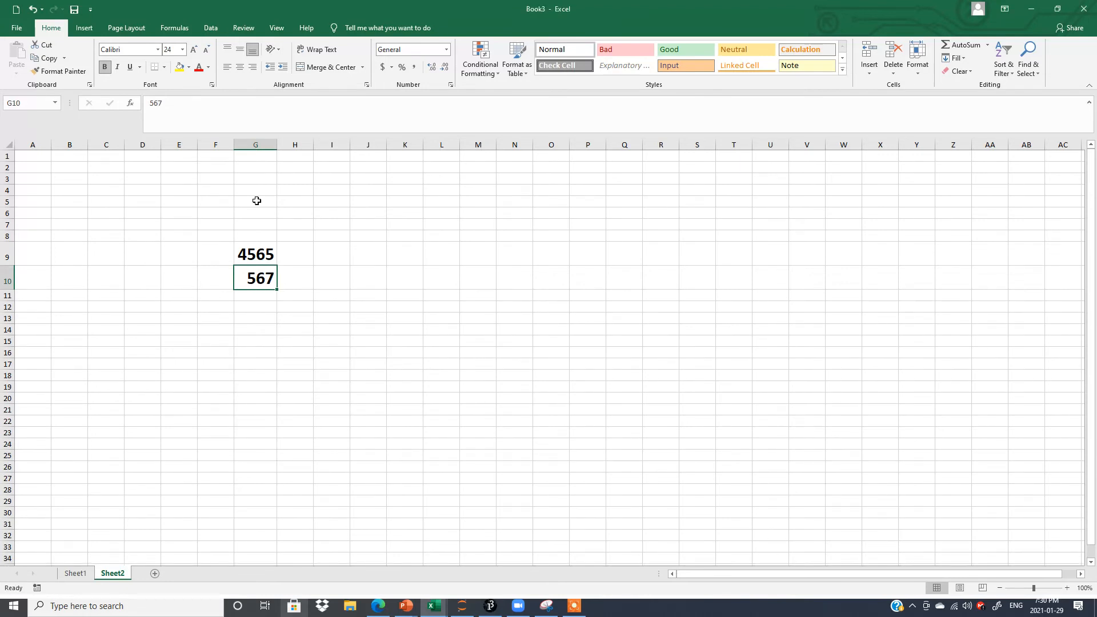
On Sheet1, delete only the content of cell W138, between the 654 and 77656 cells
left_click(69, 578)
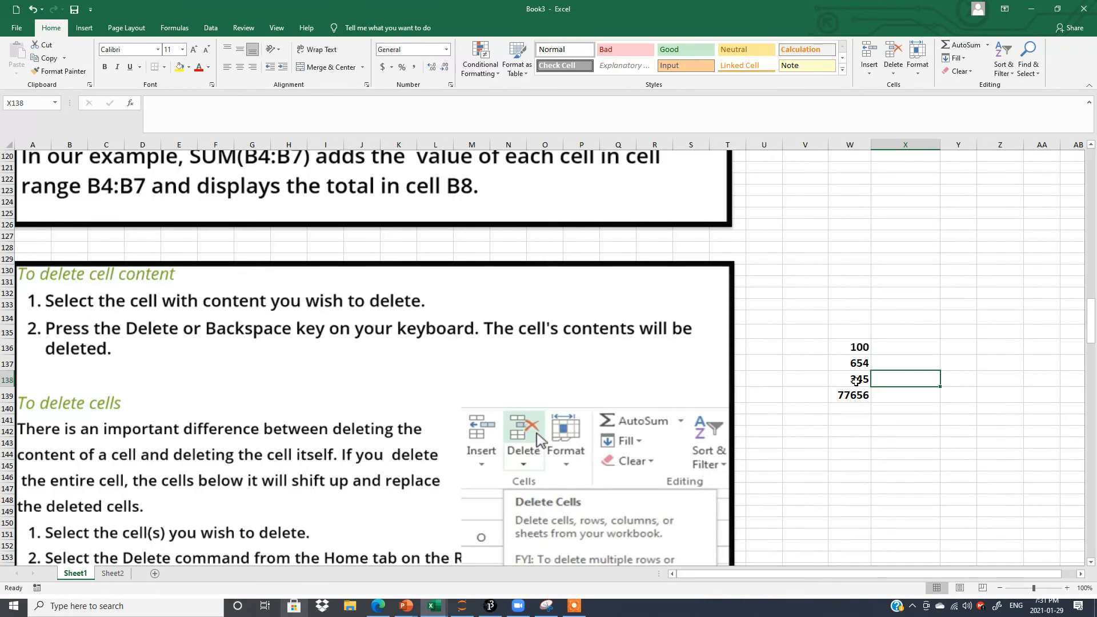
left_click(855, 381)
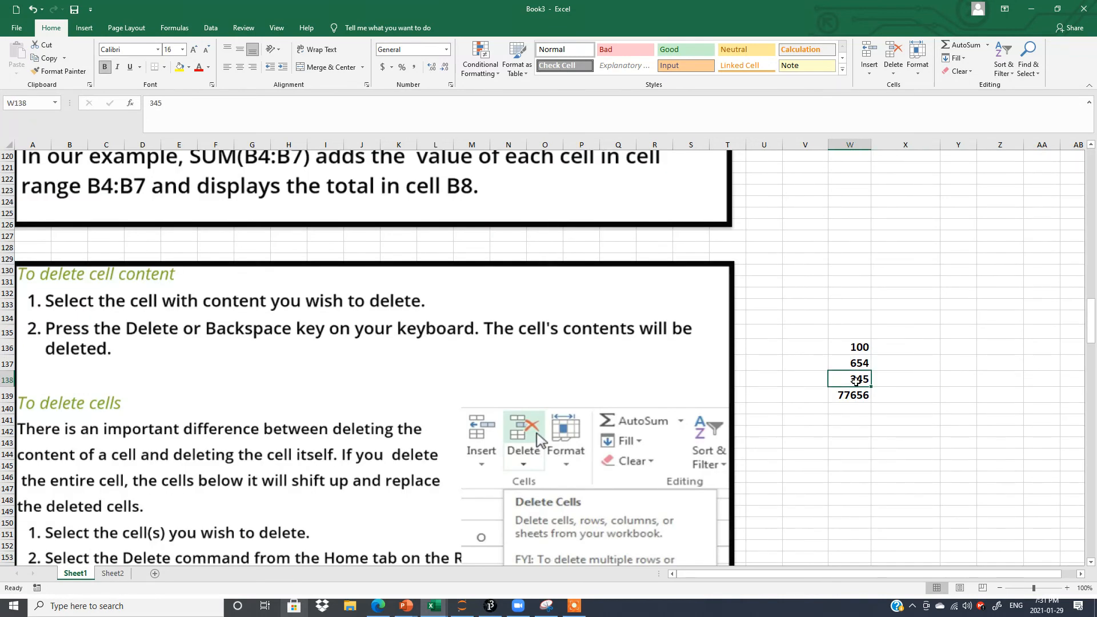
key("BackSpace")
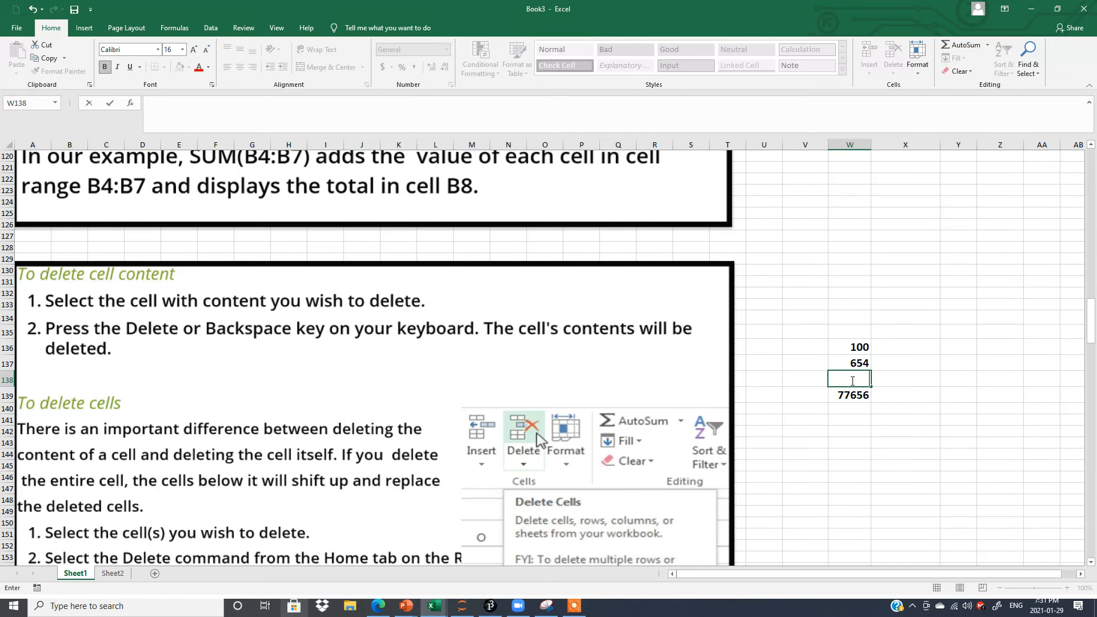
left_click(848, 454)
left_click(849, 395)
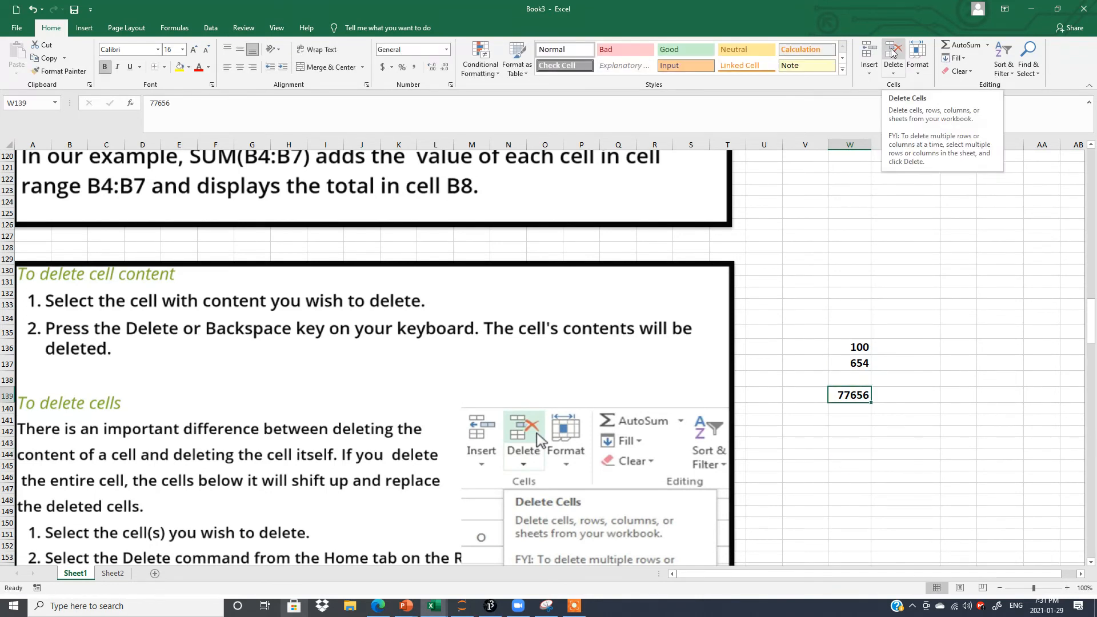
right_click(856, 362)
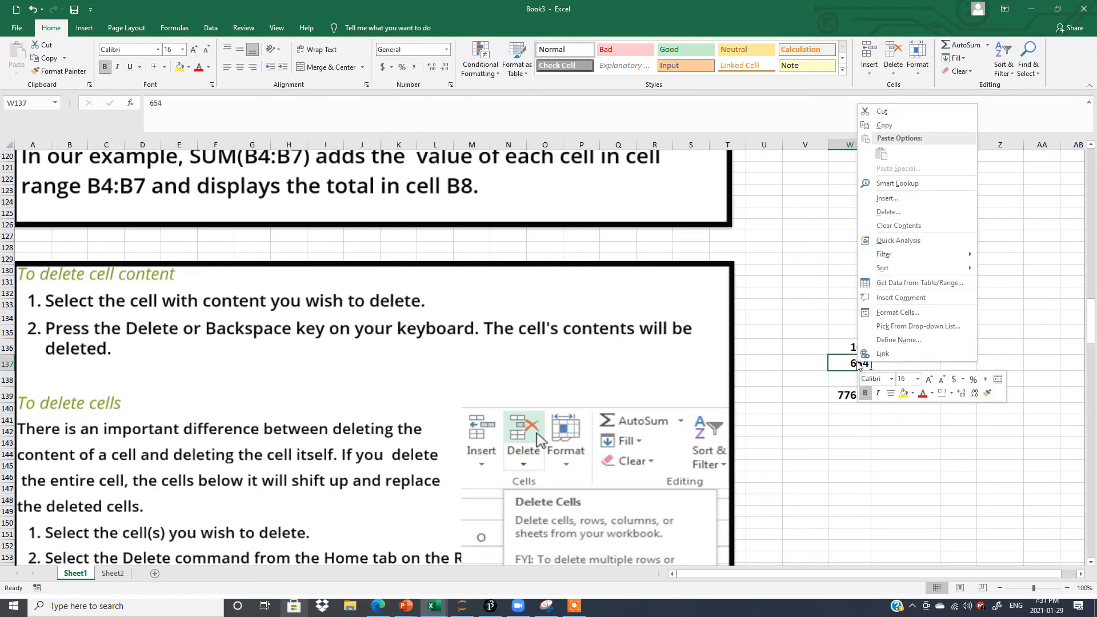
left_click(889, 215)
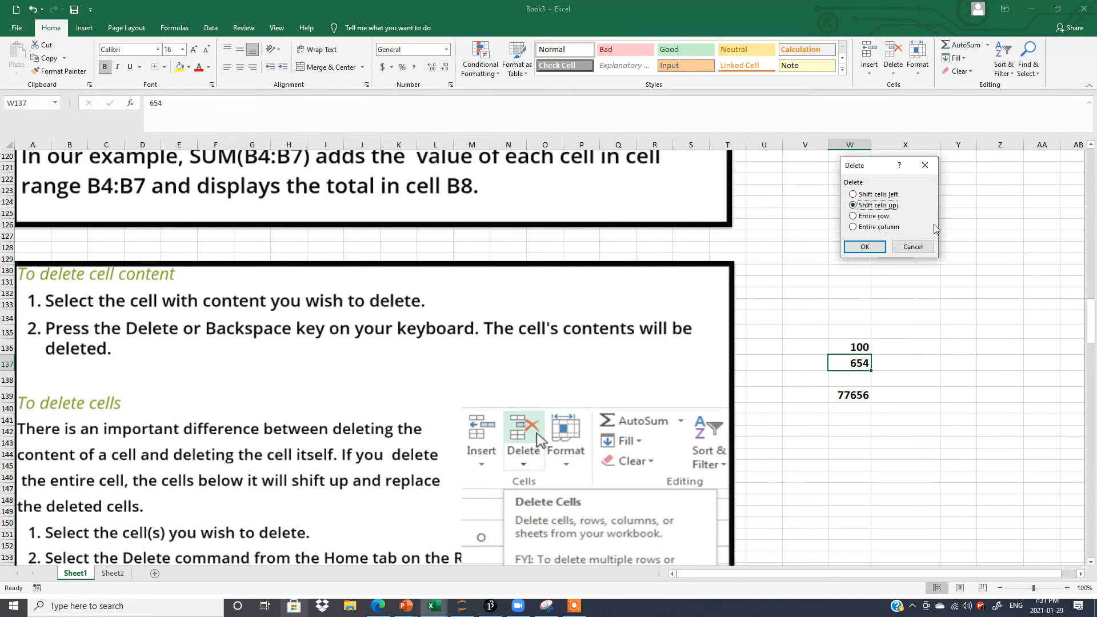
left_click(903, 248)
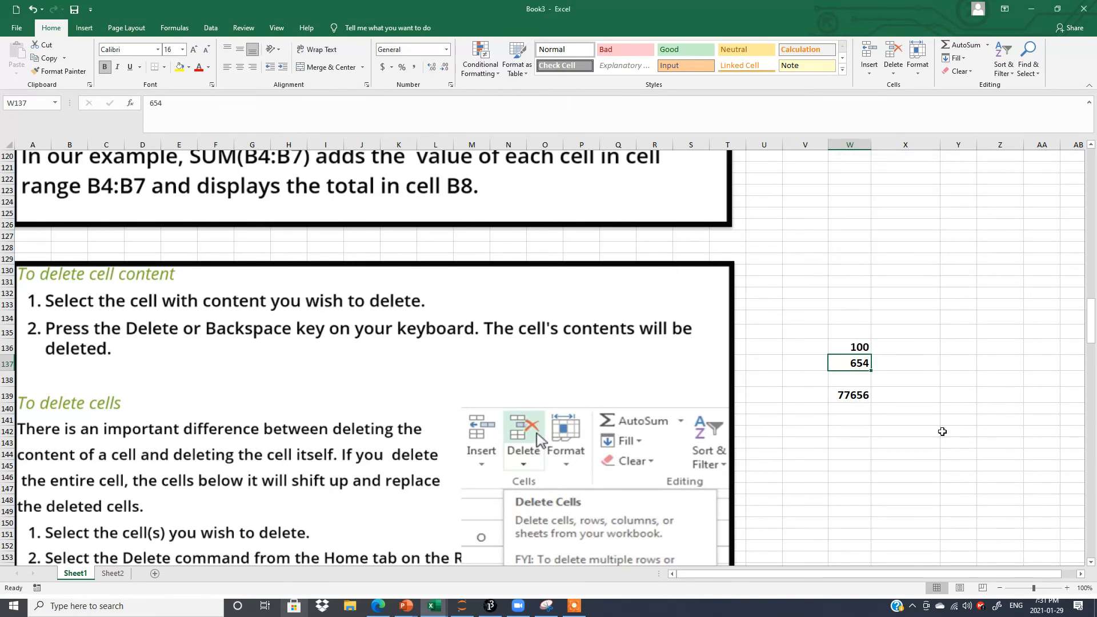
left_click(1000, 512)
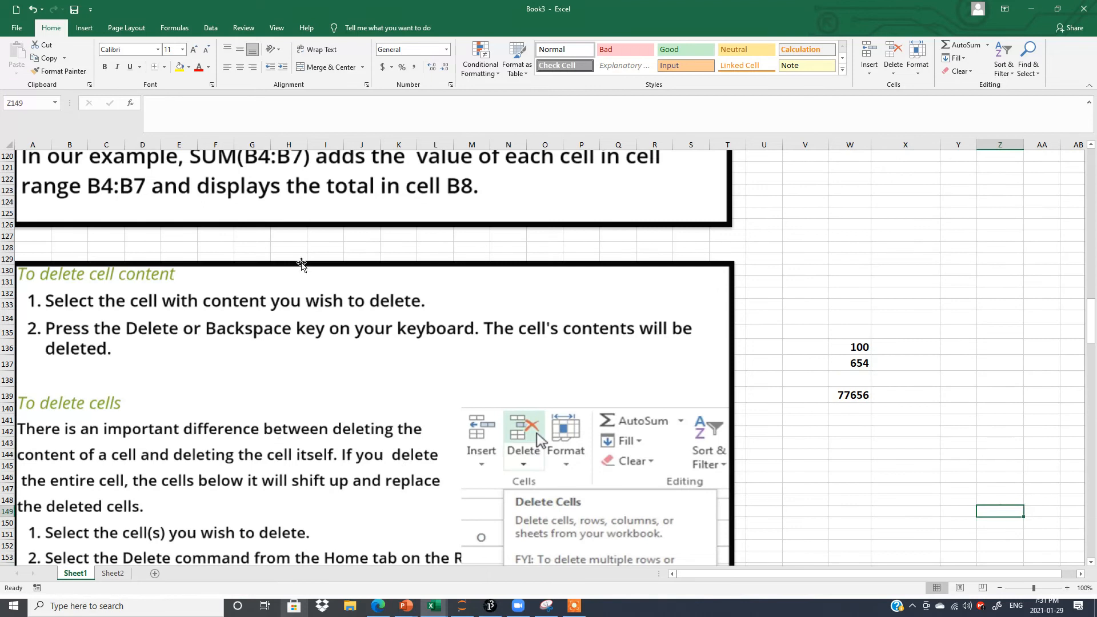
Copy the four numbers in W170:W173 beside the copy instructions and paste them starting at cell Y170
left_click_drag(1091, 564, 1091, 563)
left_click(1091, 562)
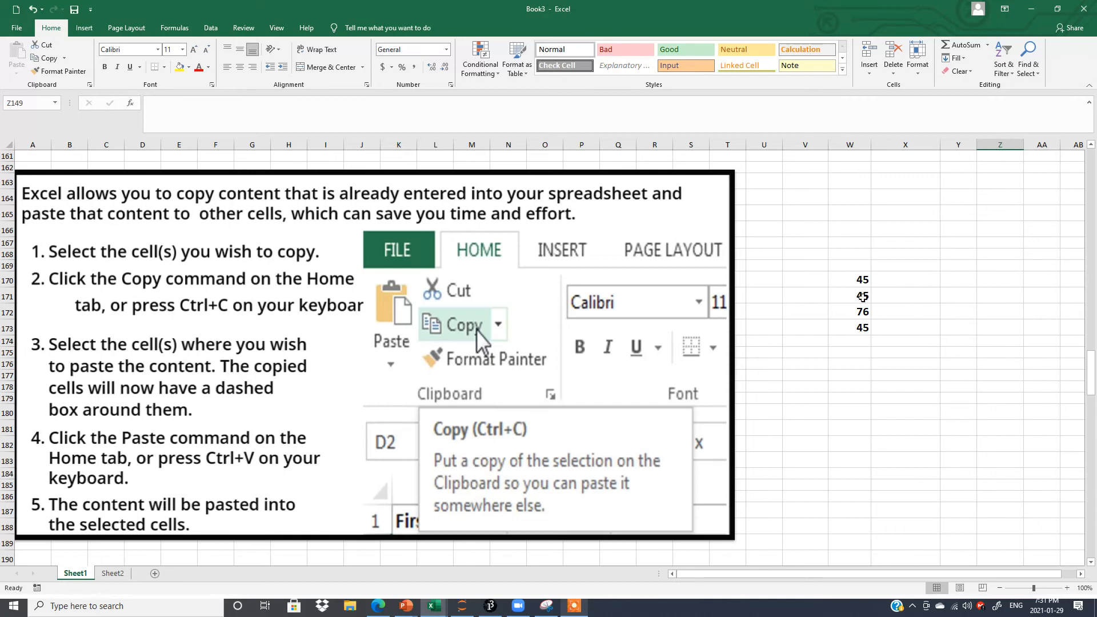
left_click_drag(861, 278, 861, 327)
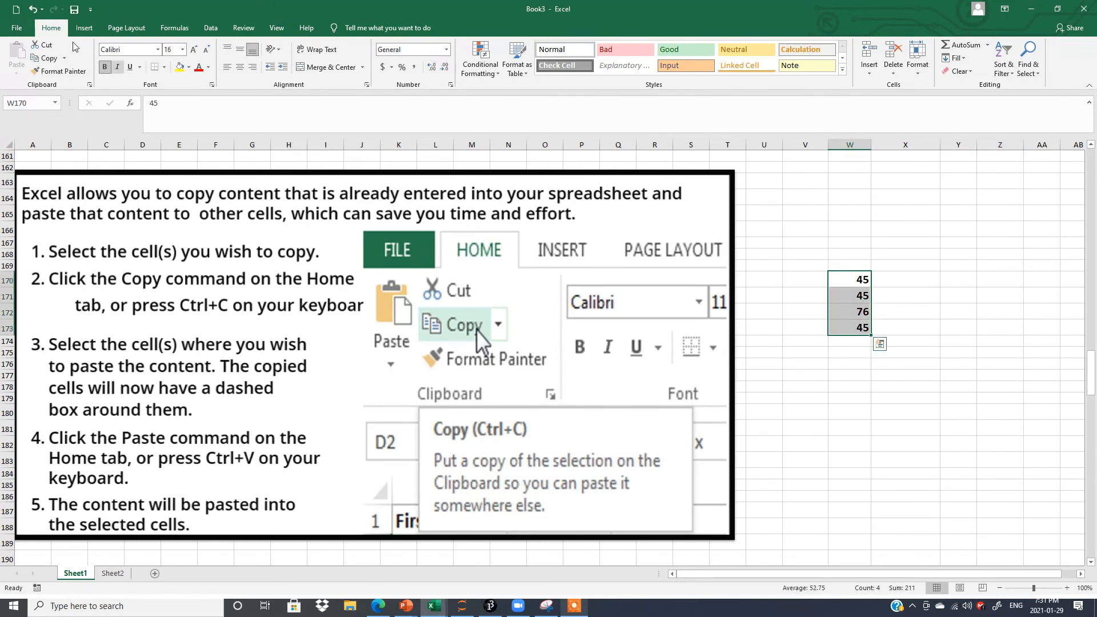
left_click(49, 58)
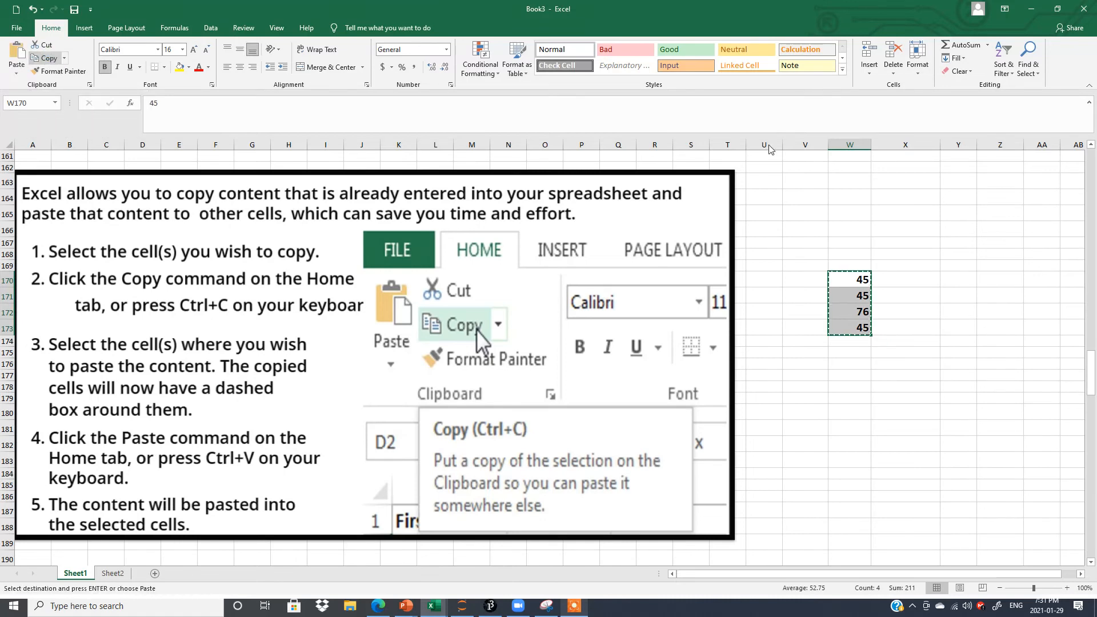
left_click(962, 278)
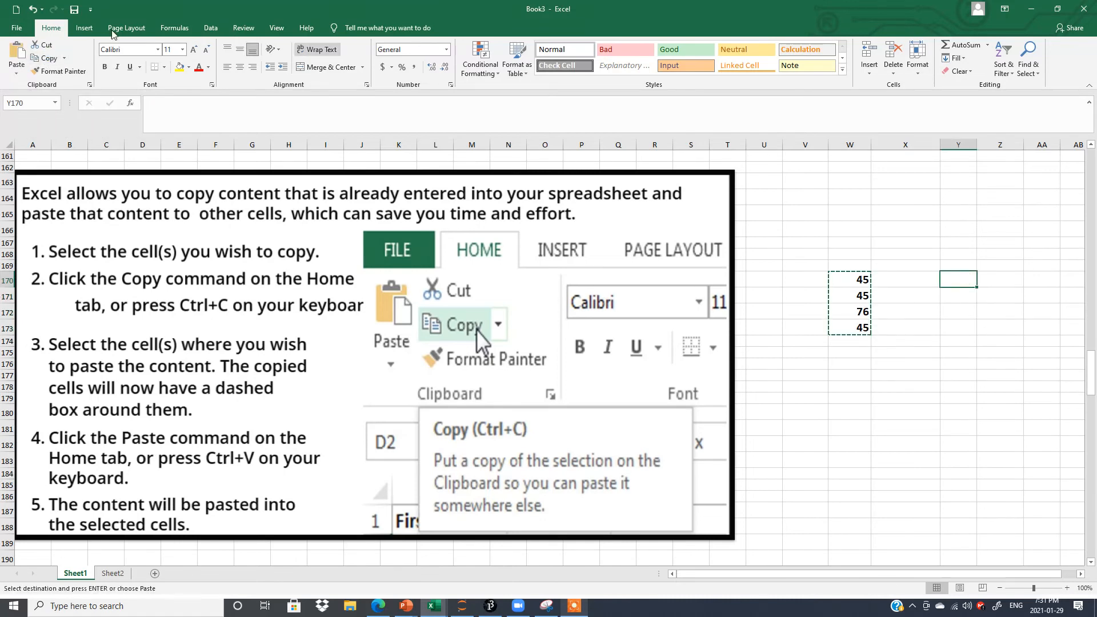
left_click(17, 53)
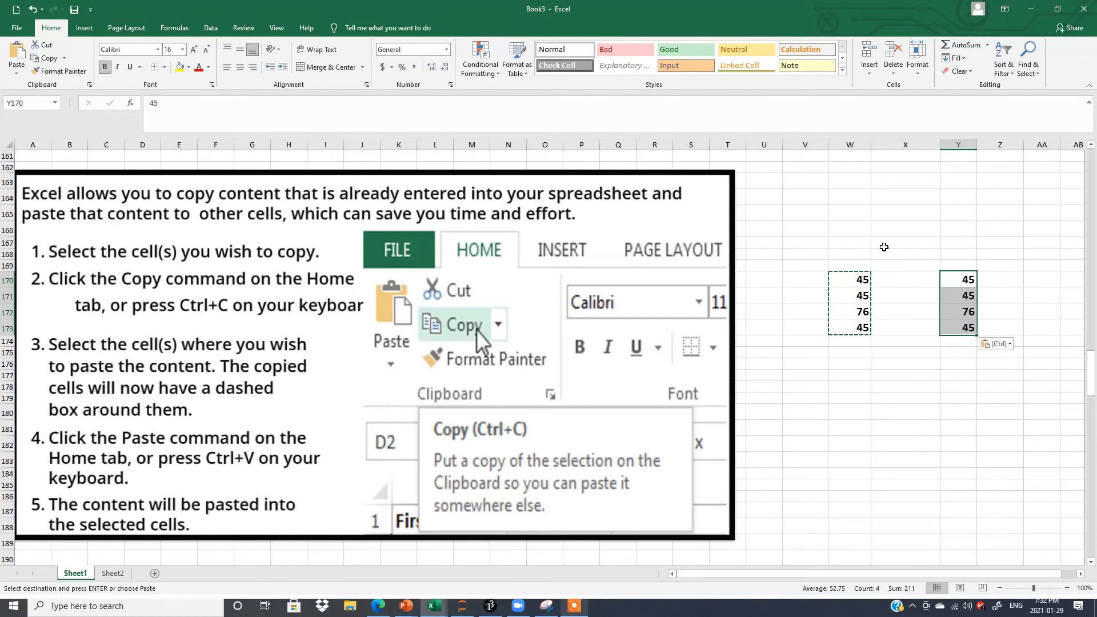
Paste the same copied numbers starting at cell AA170 and end the copy mode
left_click(1033, 283)
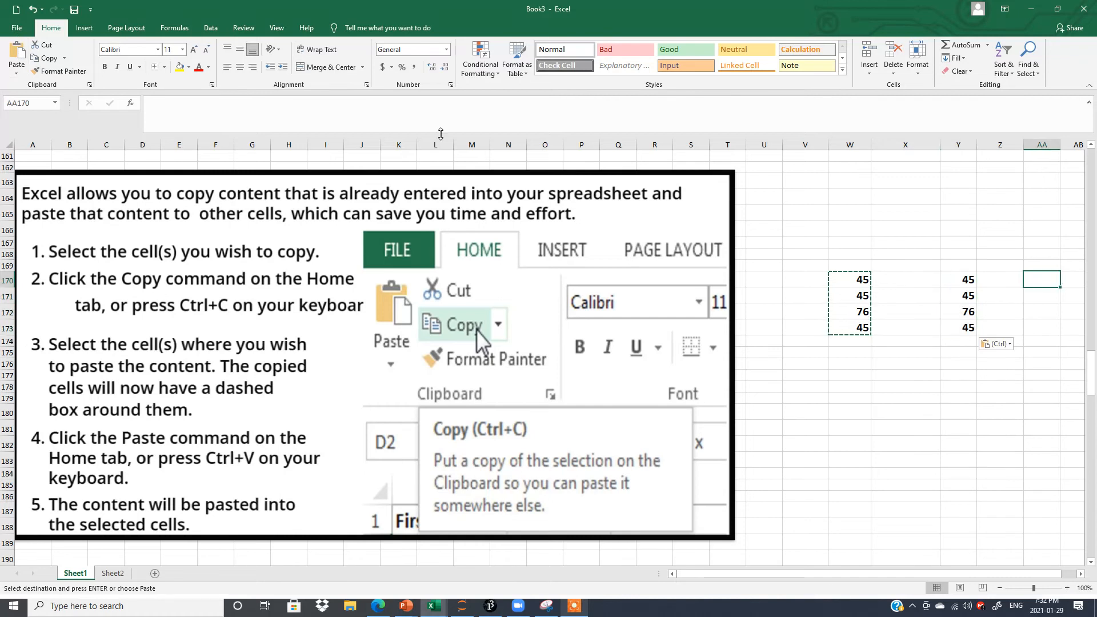
left_click(17, 53)
left_click(951, 498)
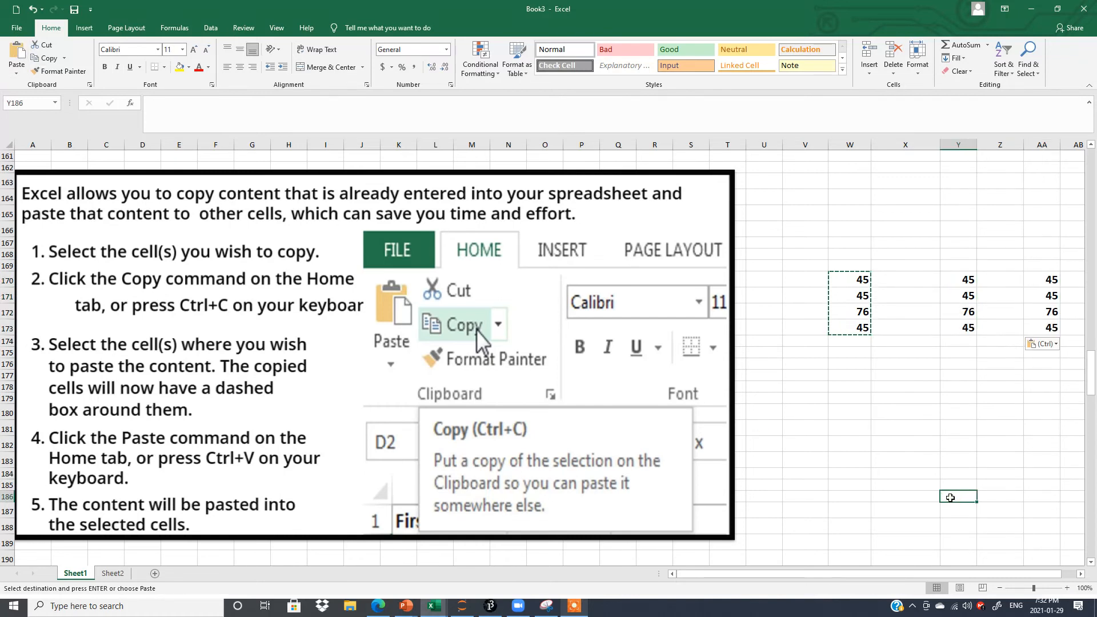
key("Escape")
Copy the numbers in W170:W173 again and paste them into column X starting at cell X170
left_click_drag(857, 277, 850, 326)
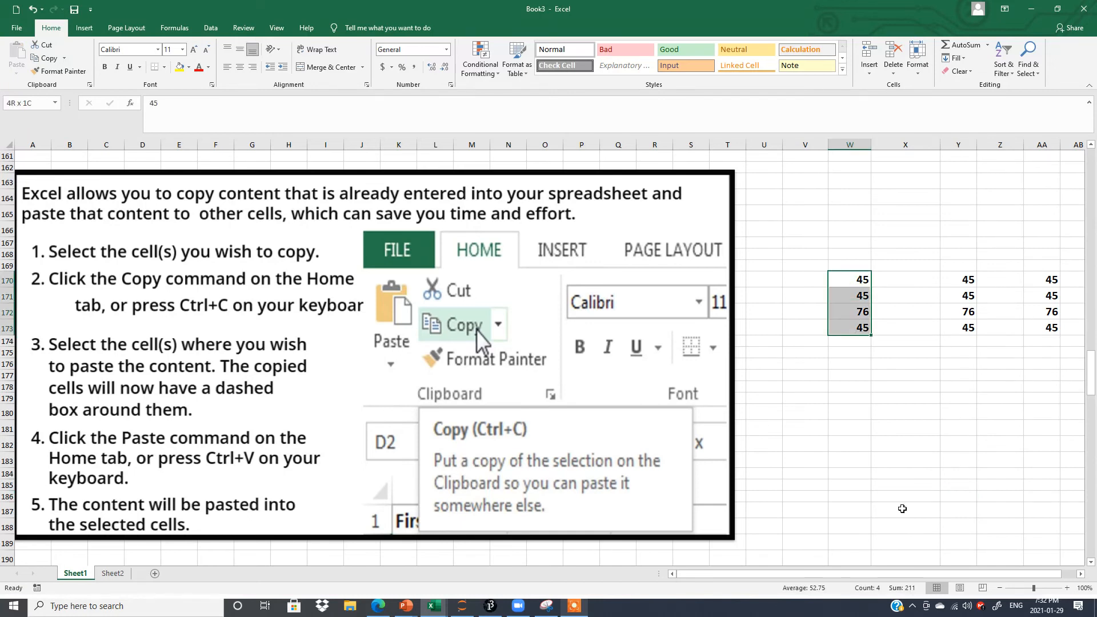
right_click(845, 297)
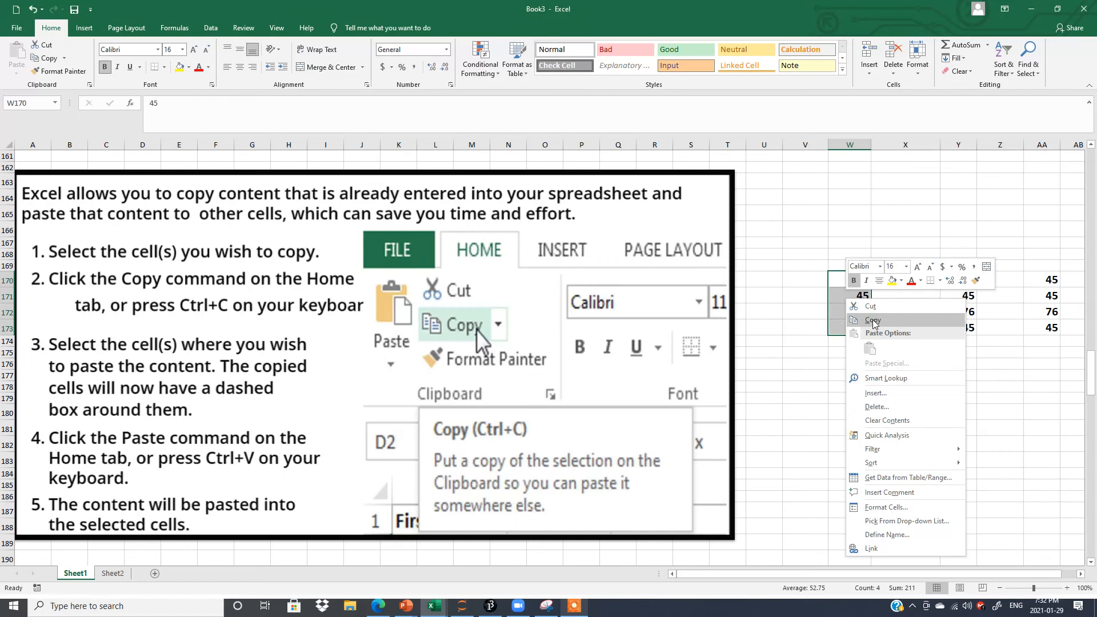
left_click(872, 320)
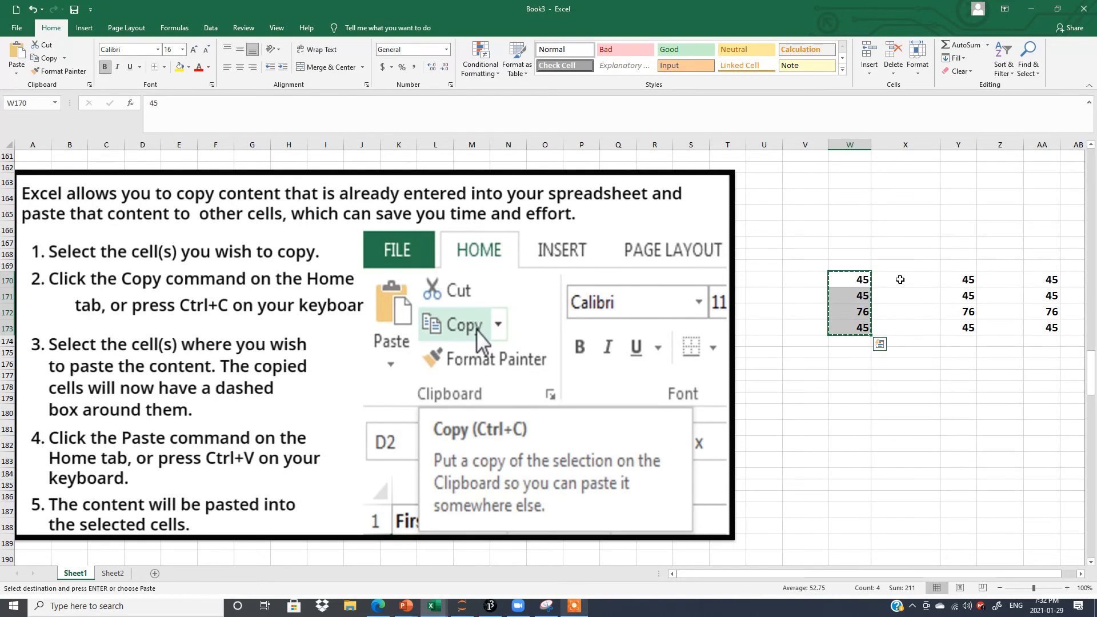
left_click(899, 280)
right_click(900, 279)
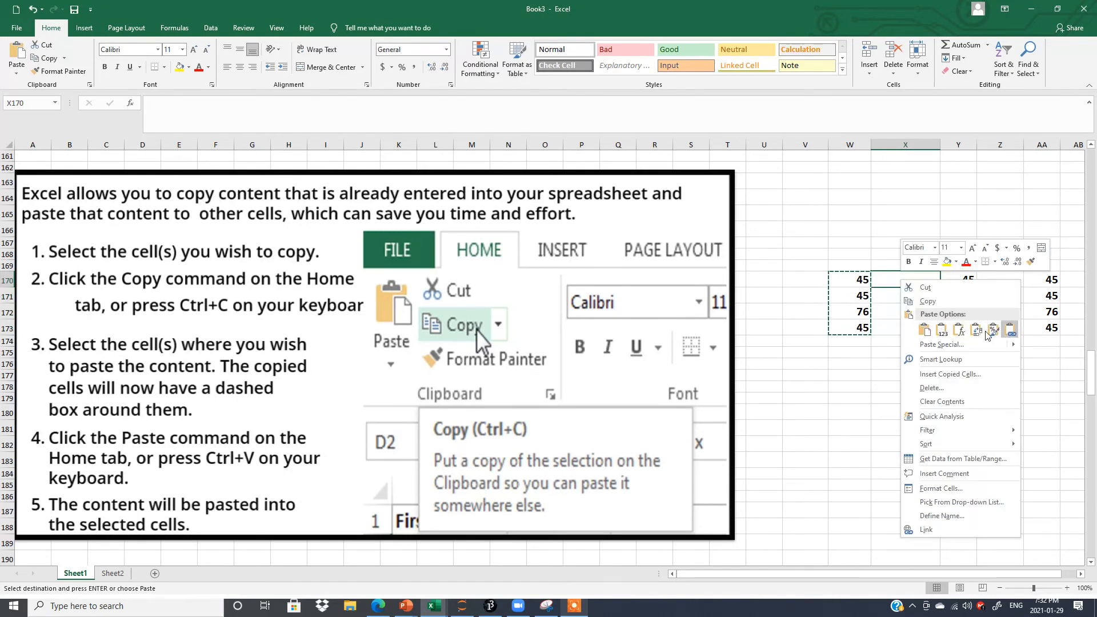
left_click(923, 330)
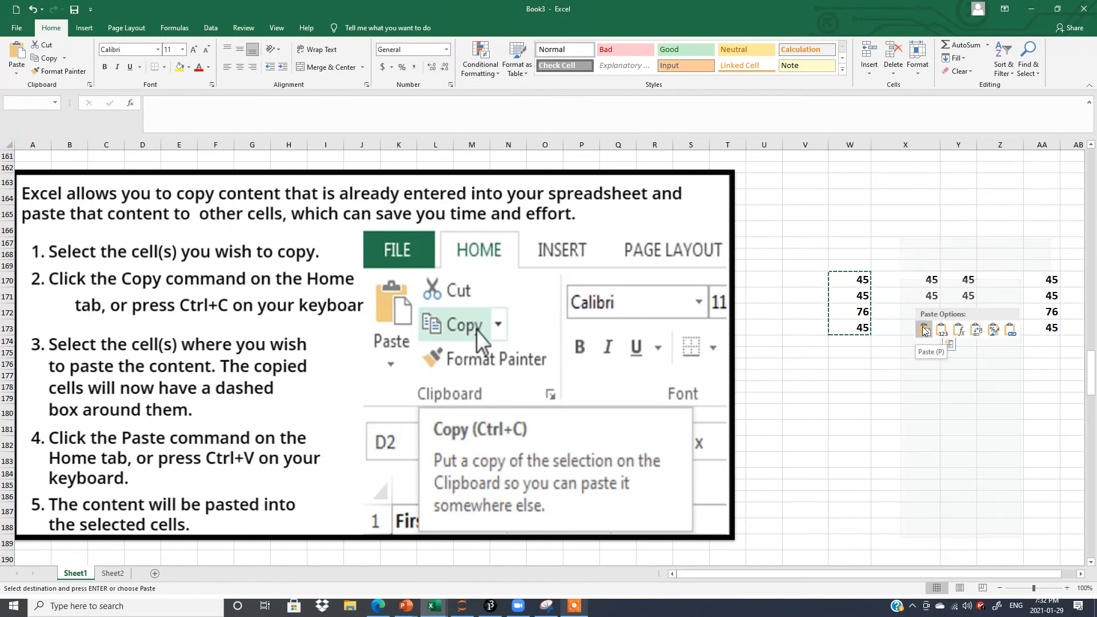
Paste the copied numbers into column Z starting at cell Z170 and clear the copy marquee
left_click(994, 281)
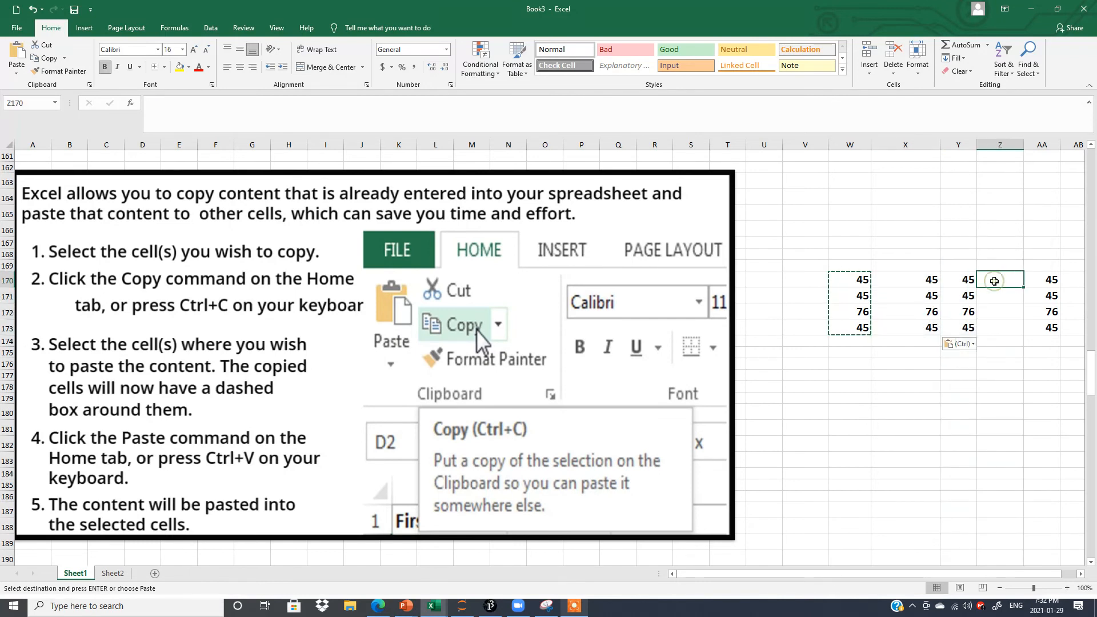
right_click(994, 281)
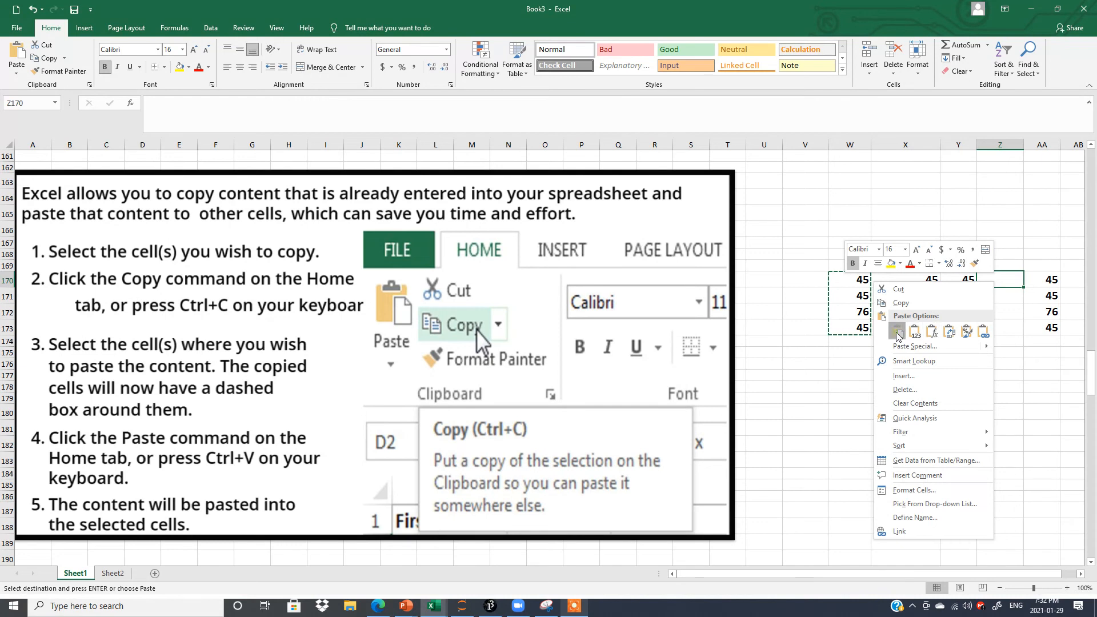
left_click(931, 332)
left_click(921, 484)
key("Escape")
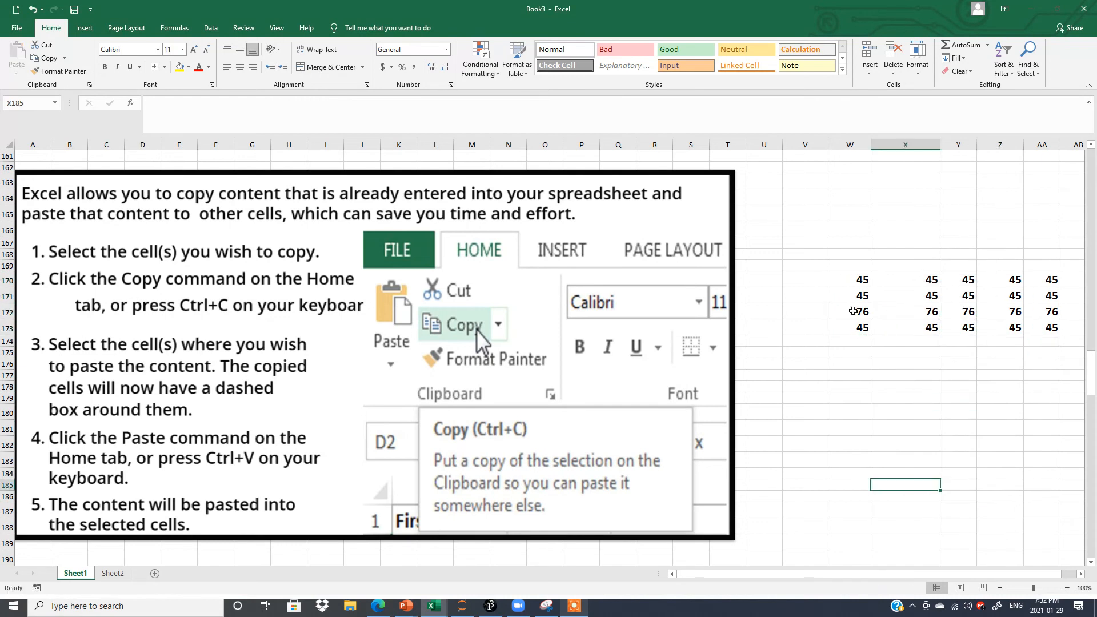
Copy the four numbers in W170:W173, paste them starting at cells W178 and X178, and clear the copy marquee
left_click_drag(854, 277, 854, 328)
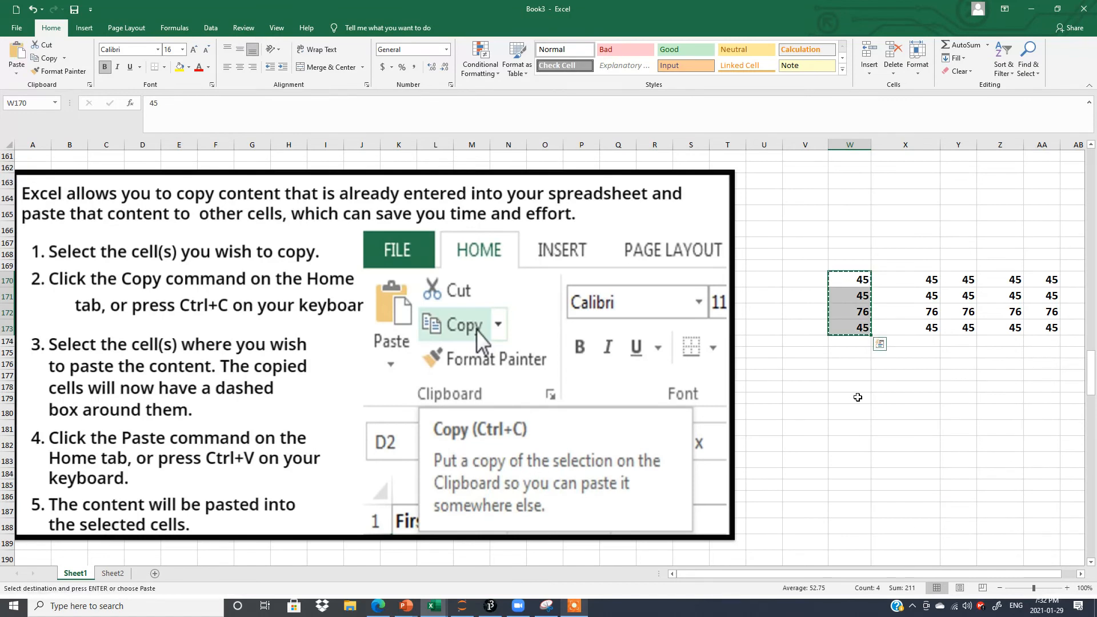
left_click(853, 387)
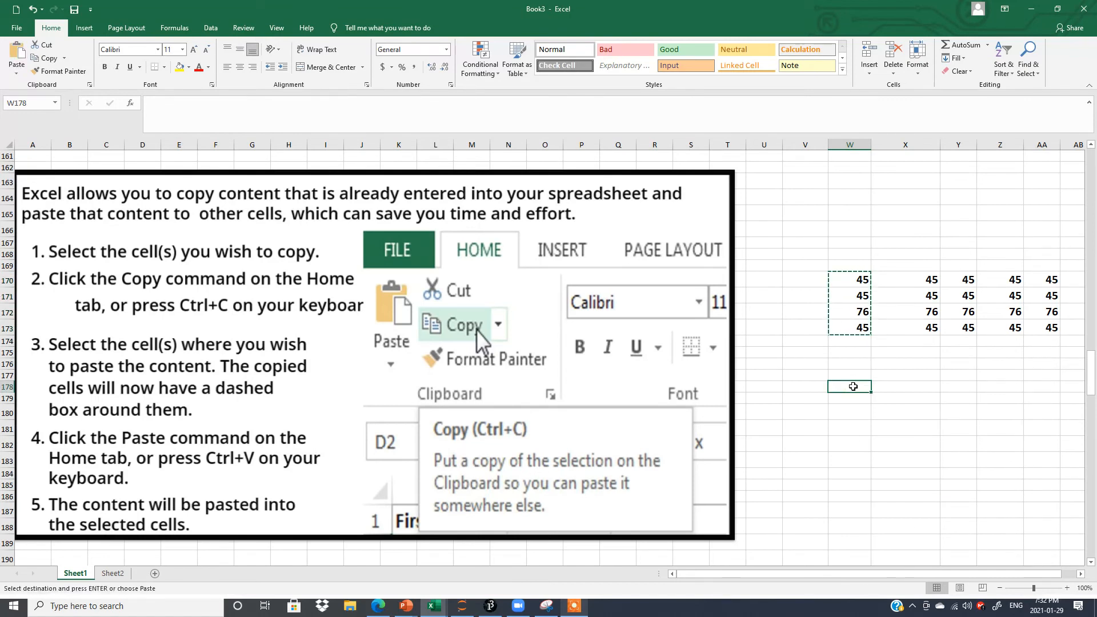
key("ctrl+v")
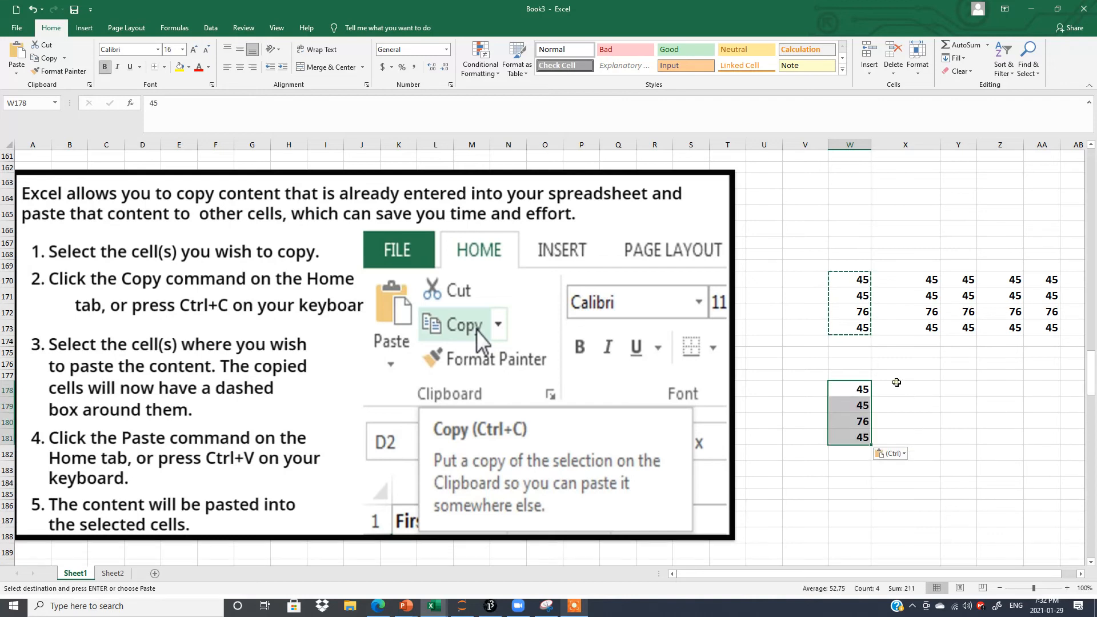
left_click(896, 382)
key("ctrl+v")
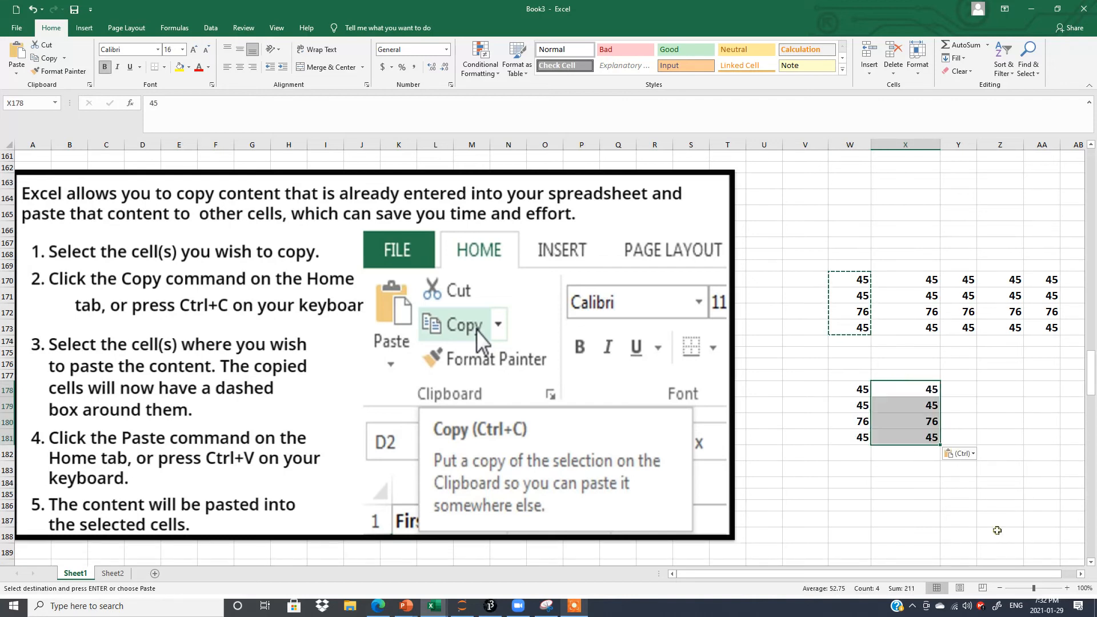
left_click(997, 530)
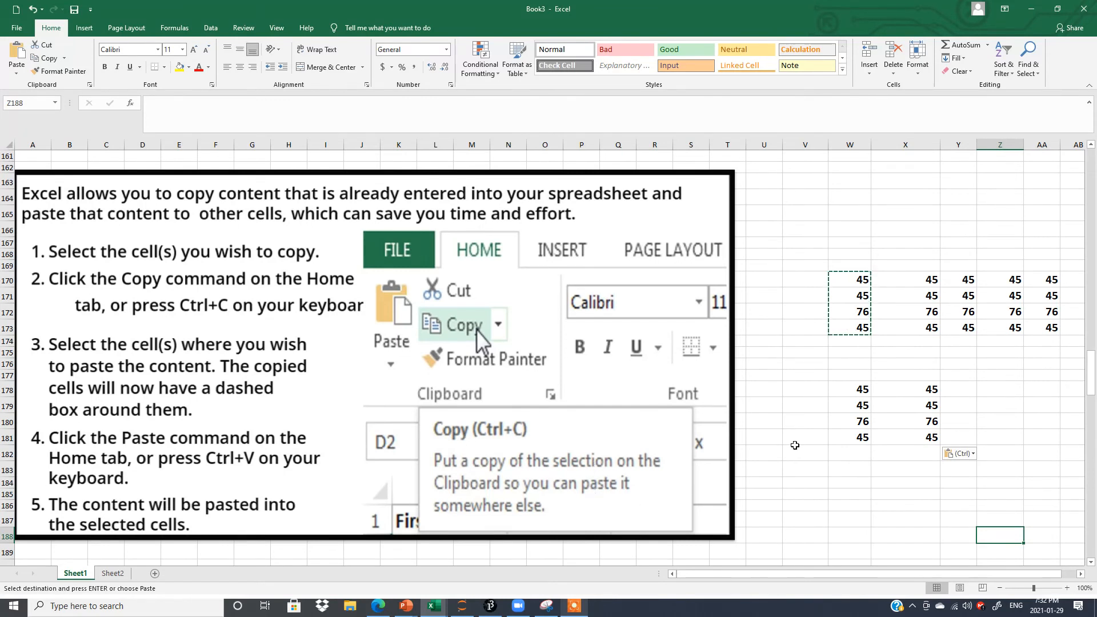
left_click(822, 405)
key("Escape")
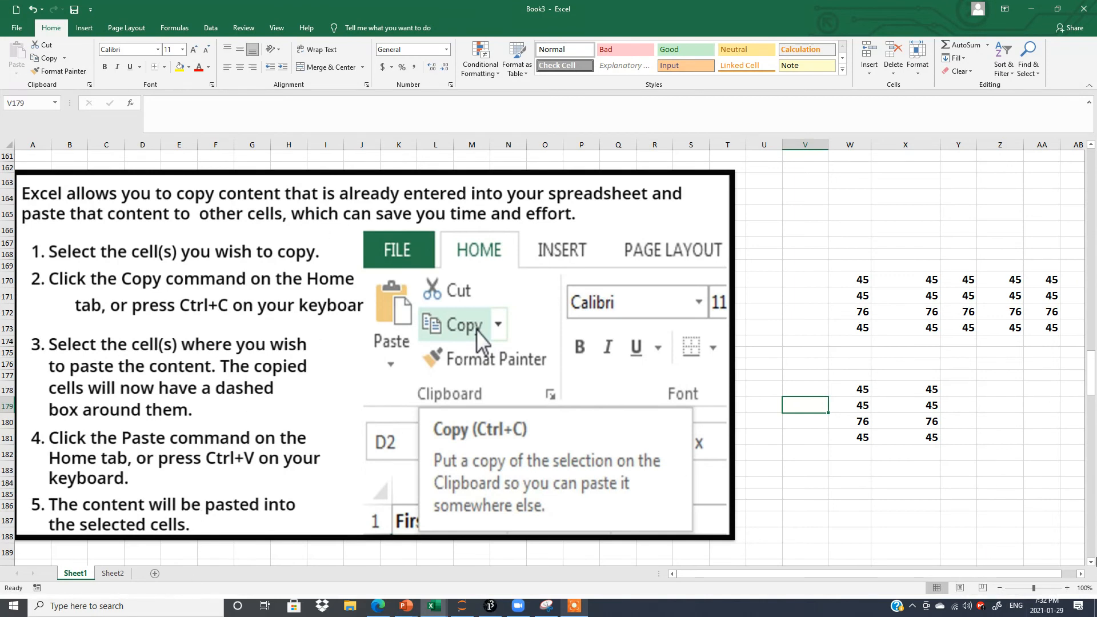
Copy the four numbers in W237:W240, beside the fill handle instructions, into column X with the fill handle
left_click(1091, 562)
scroll(1092, 562, "down", 5)
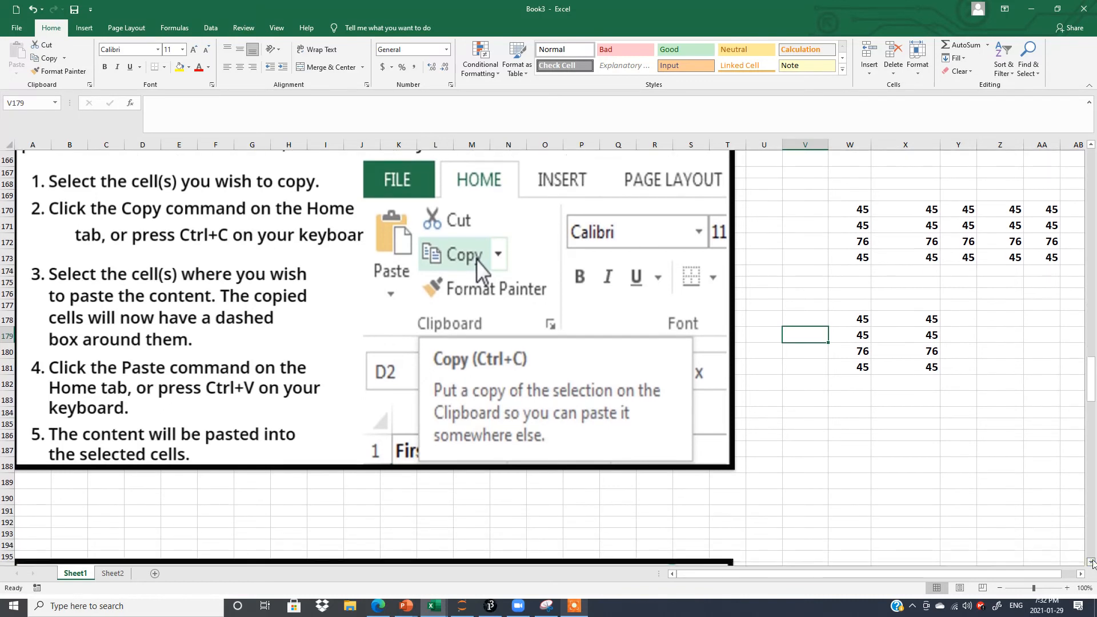
scroll(1092, 563, "down", 3)
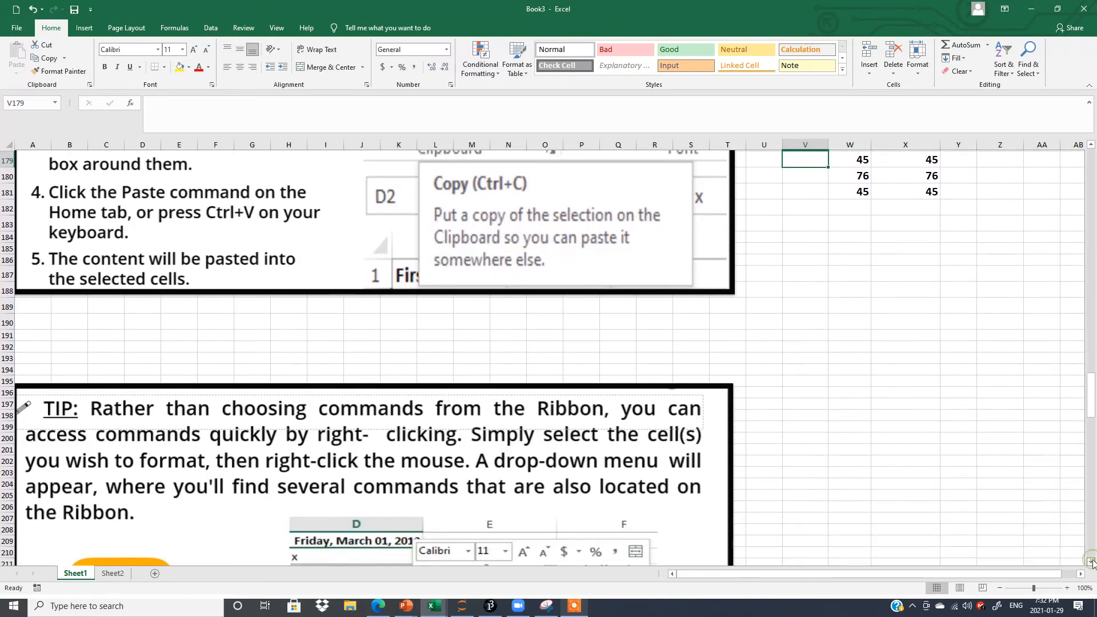
scroll(1091, 562, "down", 3)
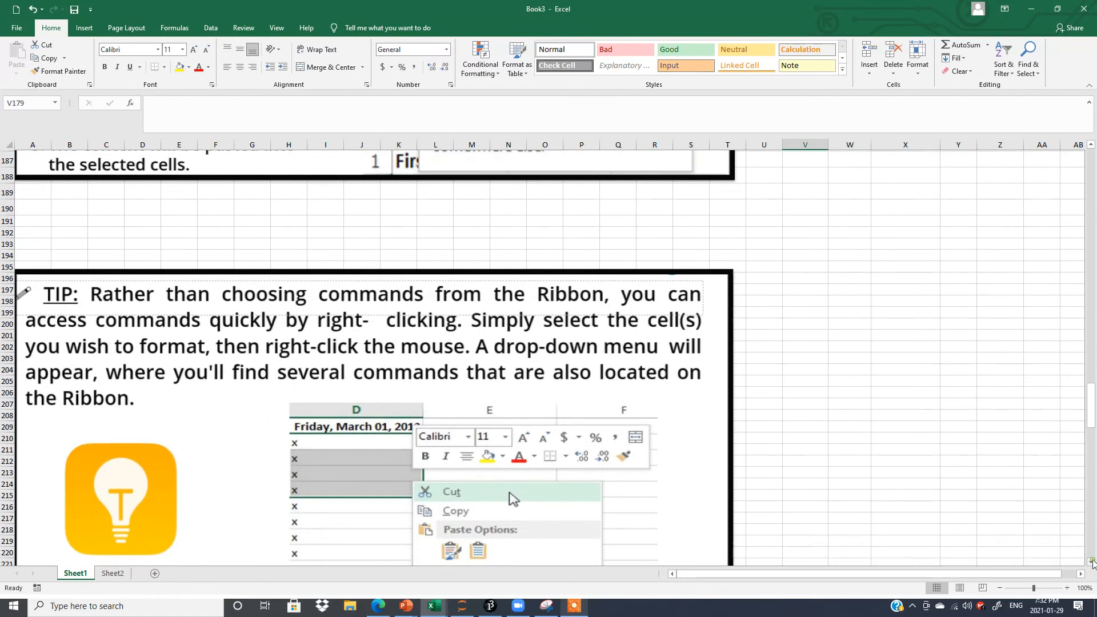
scroll(1092, 562, "down", 1)
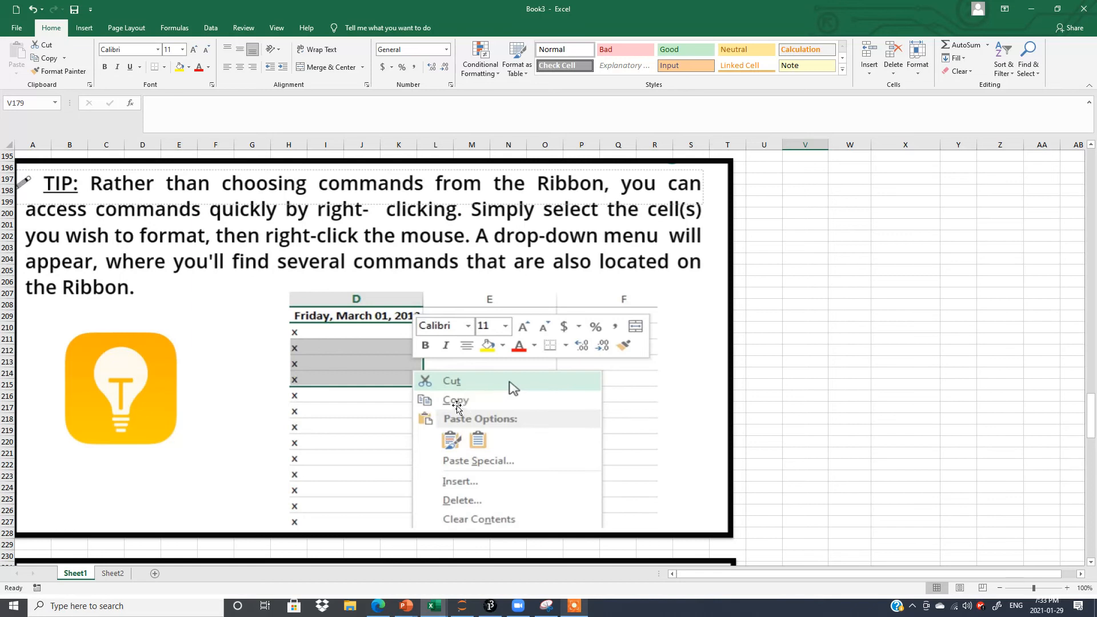
scroll(1090, 564, "down", 5)
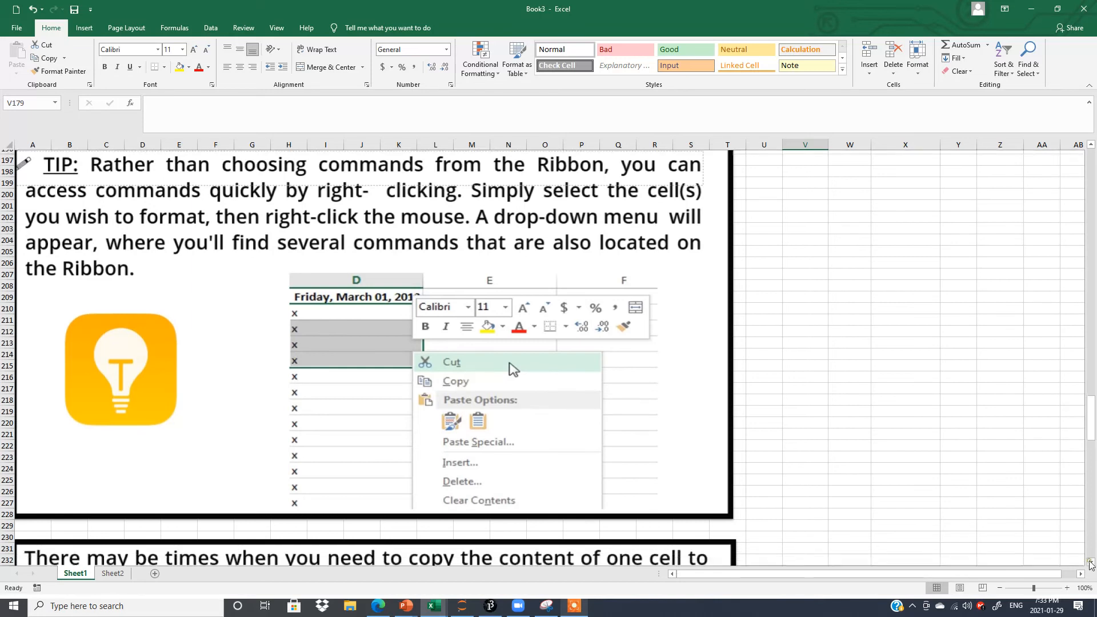
scroll(1090, 564, "down", 9)
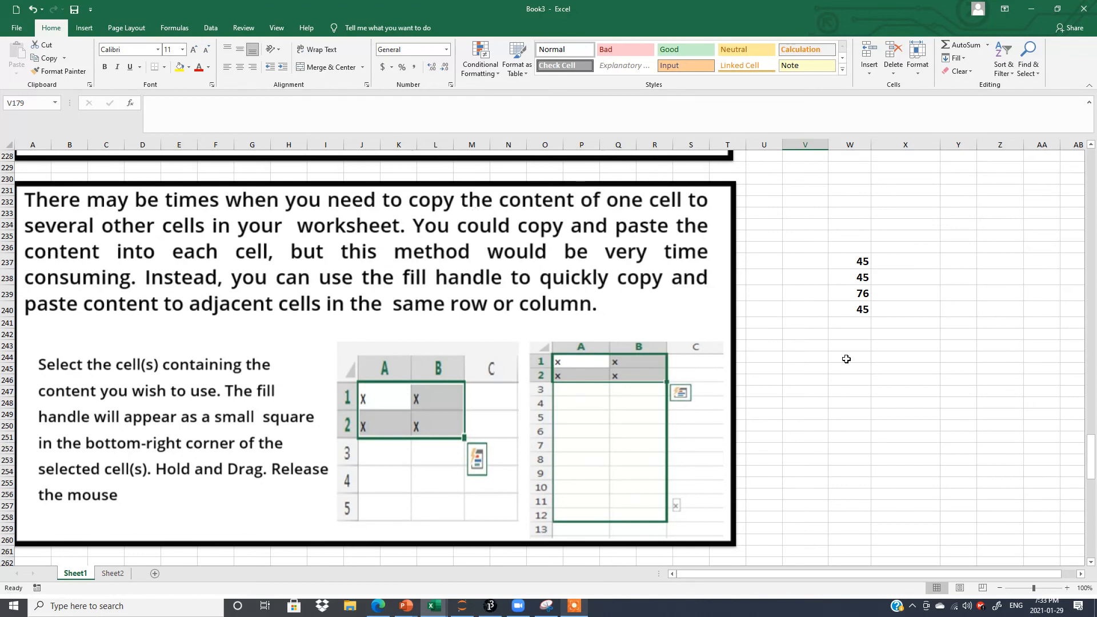
left_click_drag(853, 259, 863, 317)
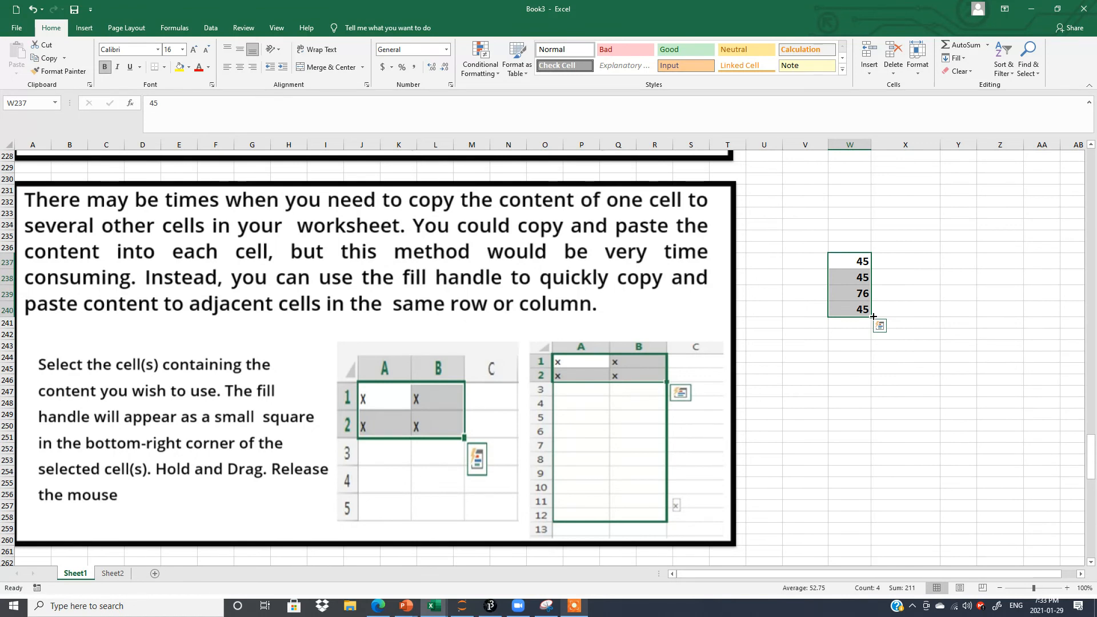
left_click_drag(873, 316, 930, 320)
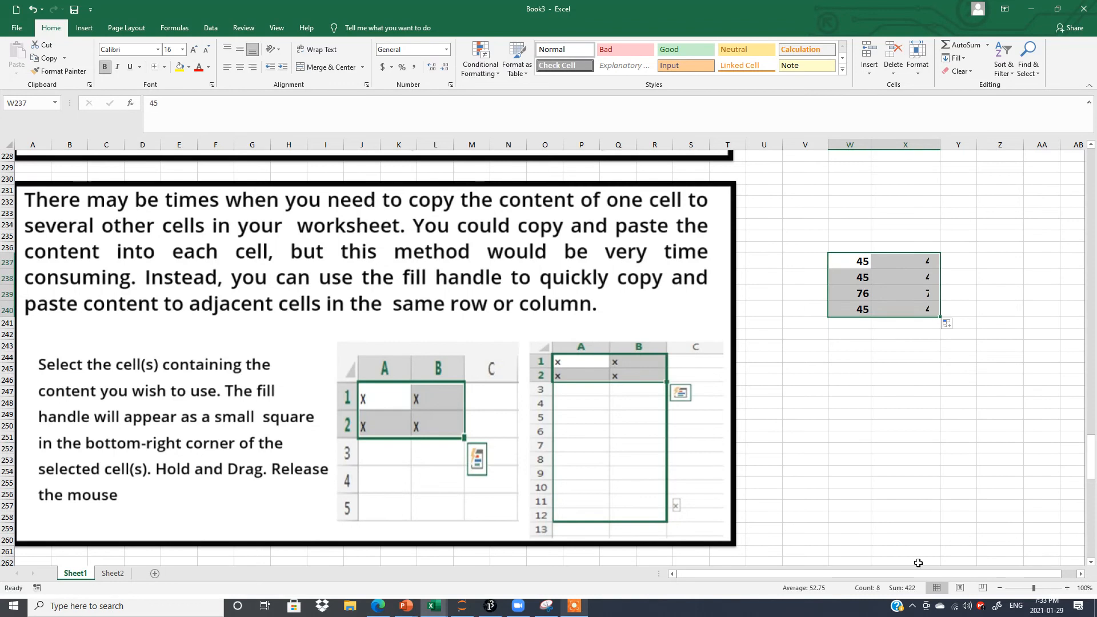
Enter a person's first name in cell W243 and format it bold at font size 14
left_click(841, 342)
type("Saima")
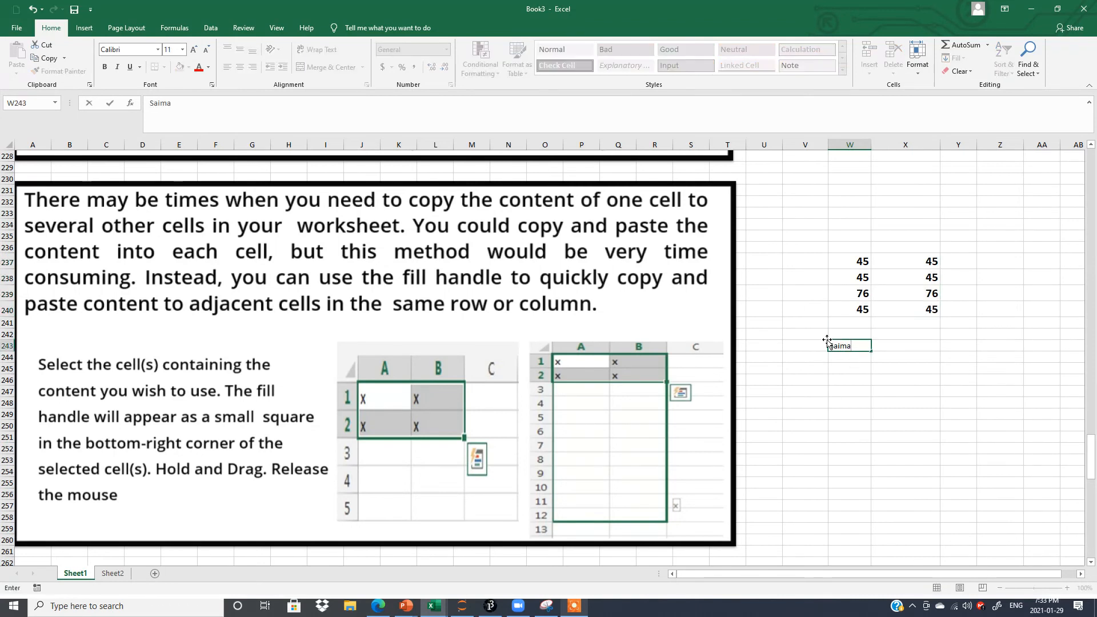
left_click(836, 394)
left_click(854, 346)
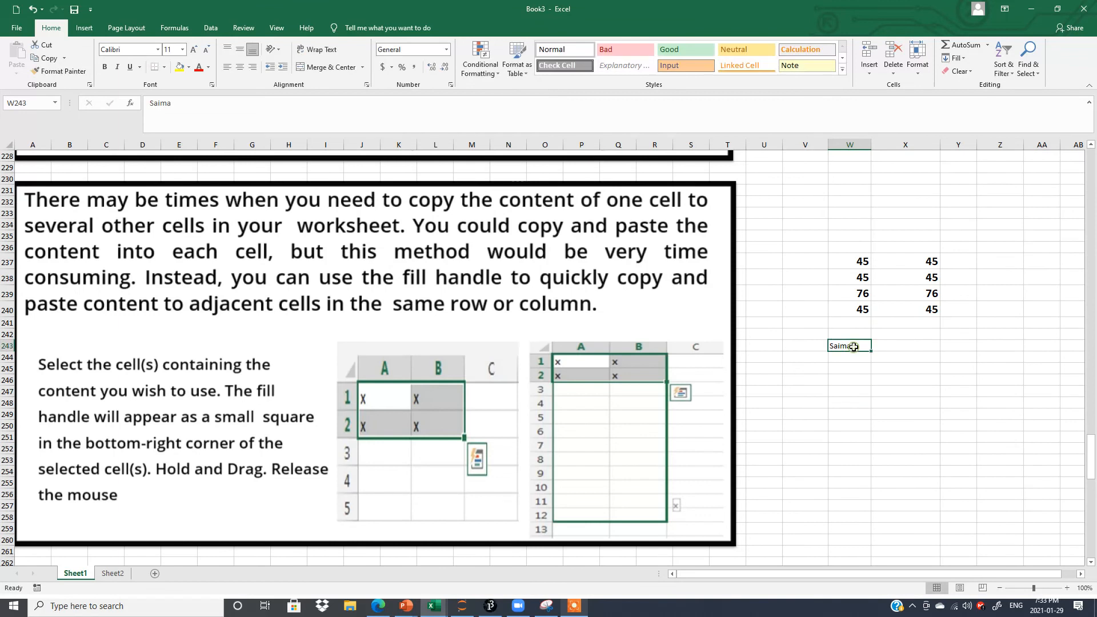
left_click(105, 67)
left_click(182, 49)
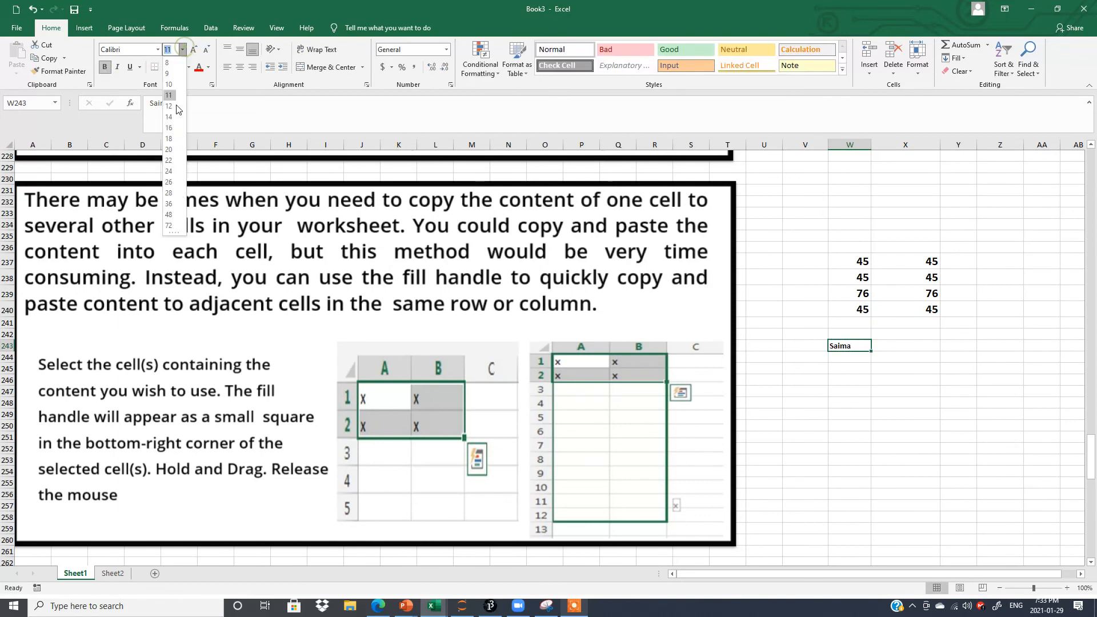
left_click(170, 118)
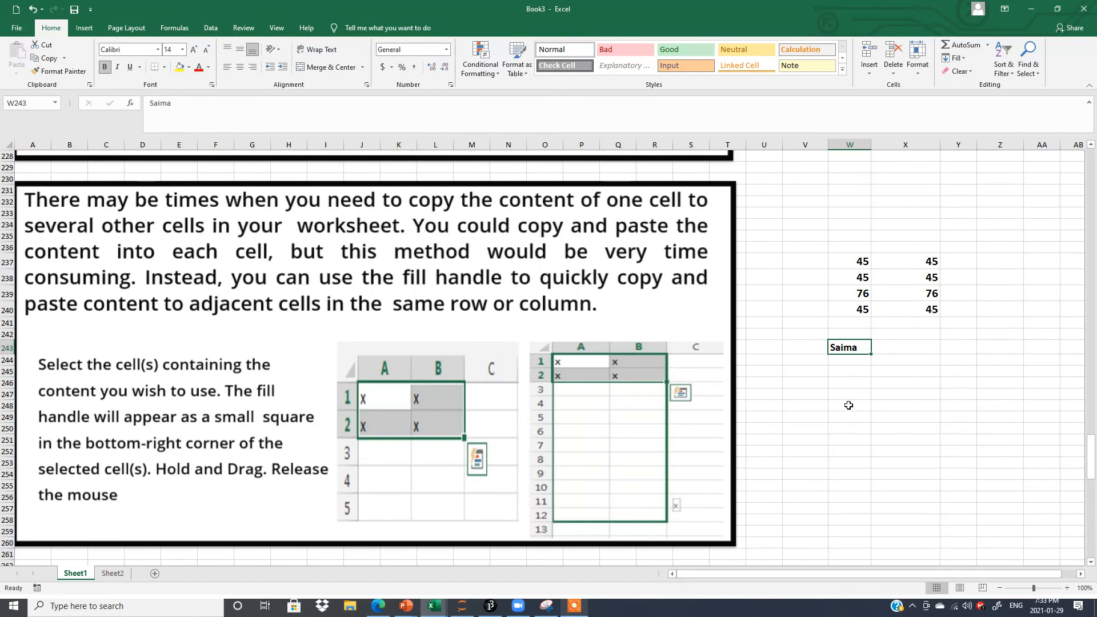
left_click(850, 382)
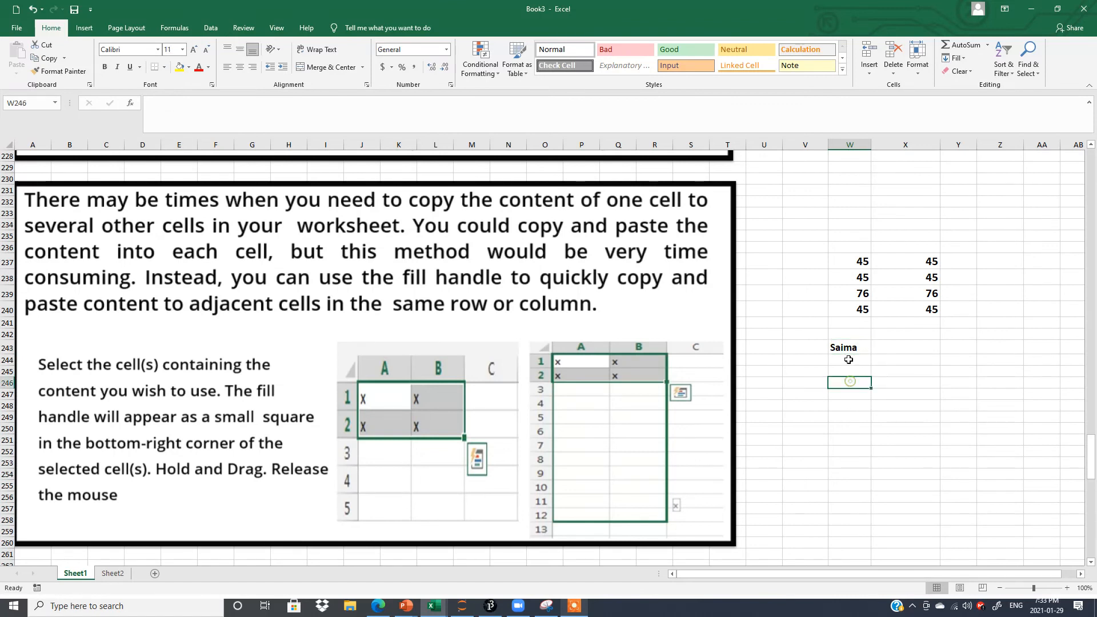
Copy the name in W243 down through cell W251 with the fill handle
left_click(847, 349)
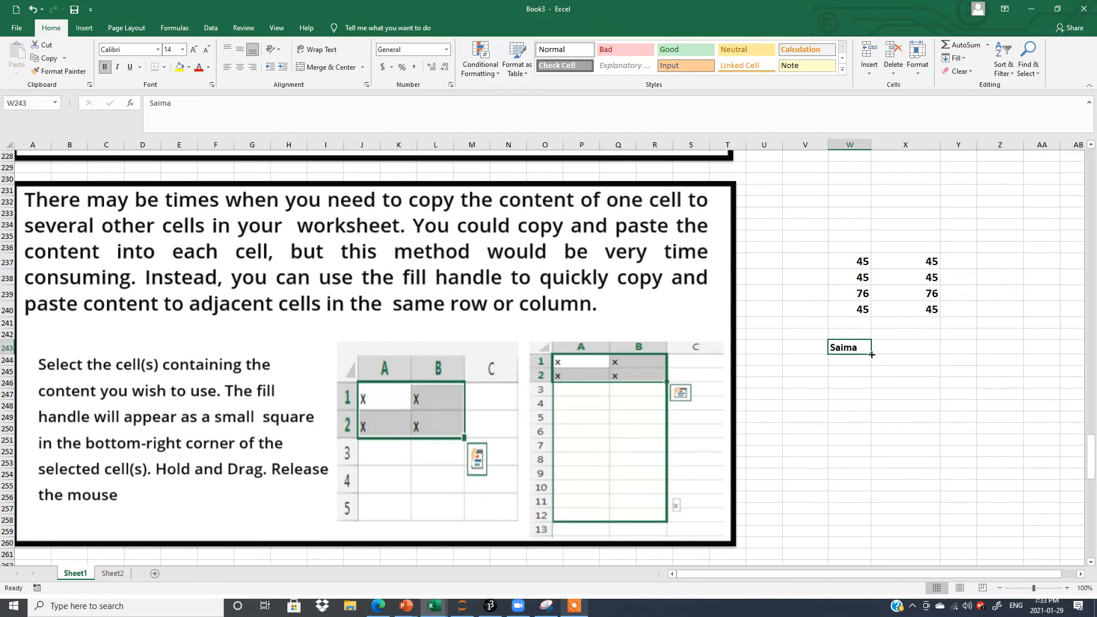
left_click_drag(871, 355, 1083, 541)
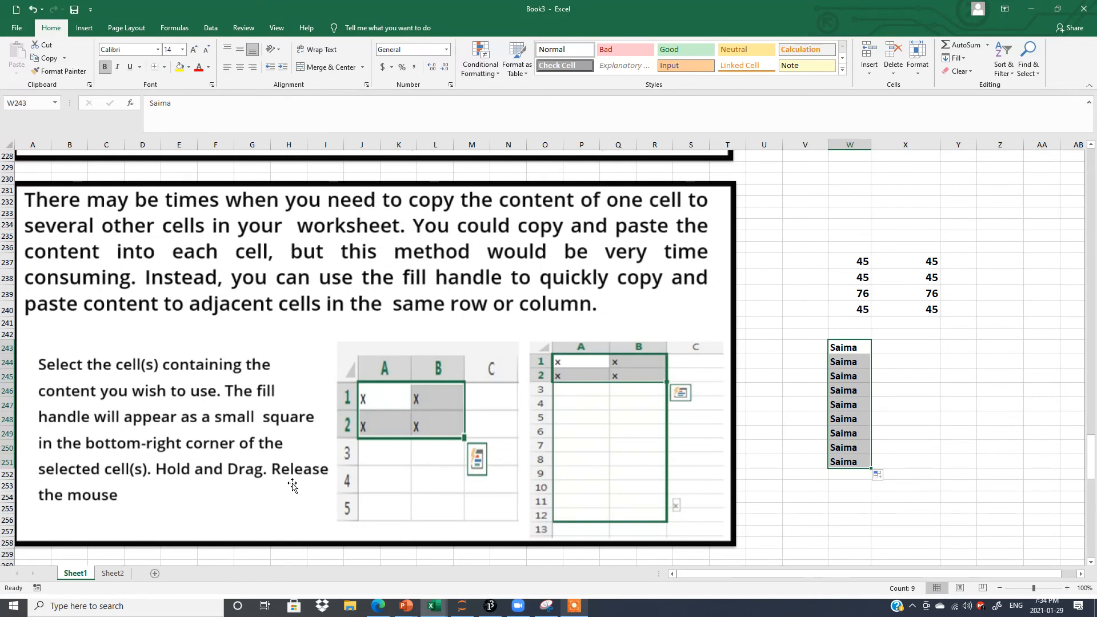
left_click(999, 423)
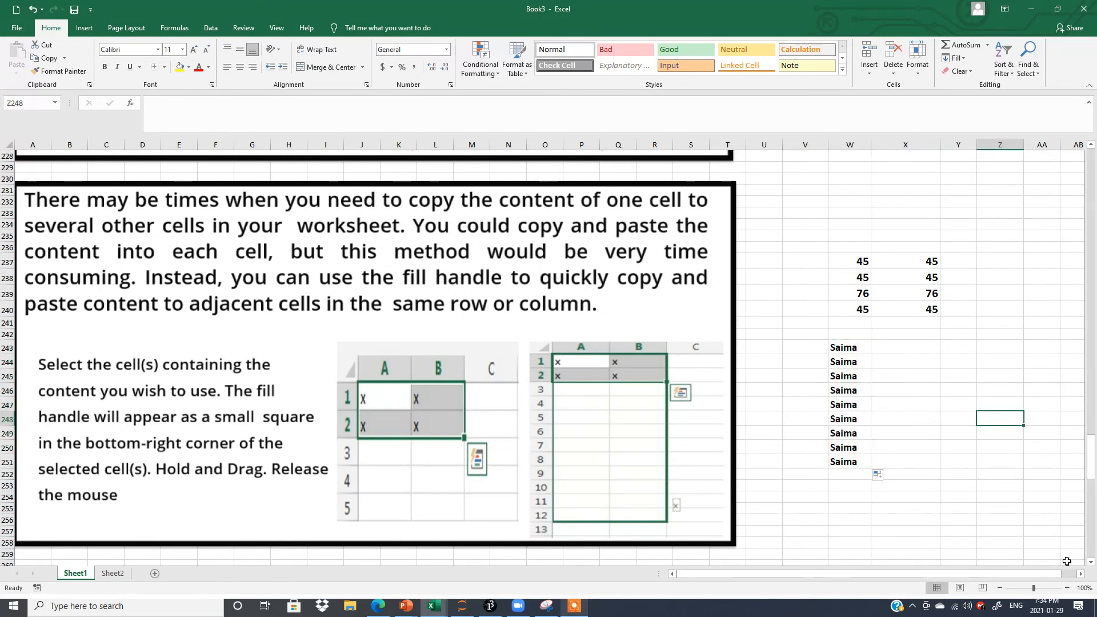
Widen column V slightly and fill the weekday series from Monday in V265 down through cell V272
left_click(1091, 564)
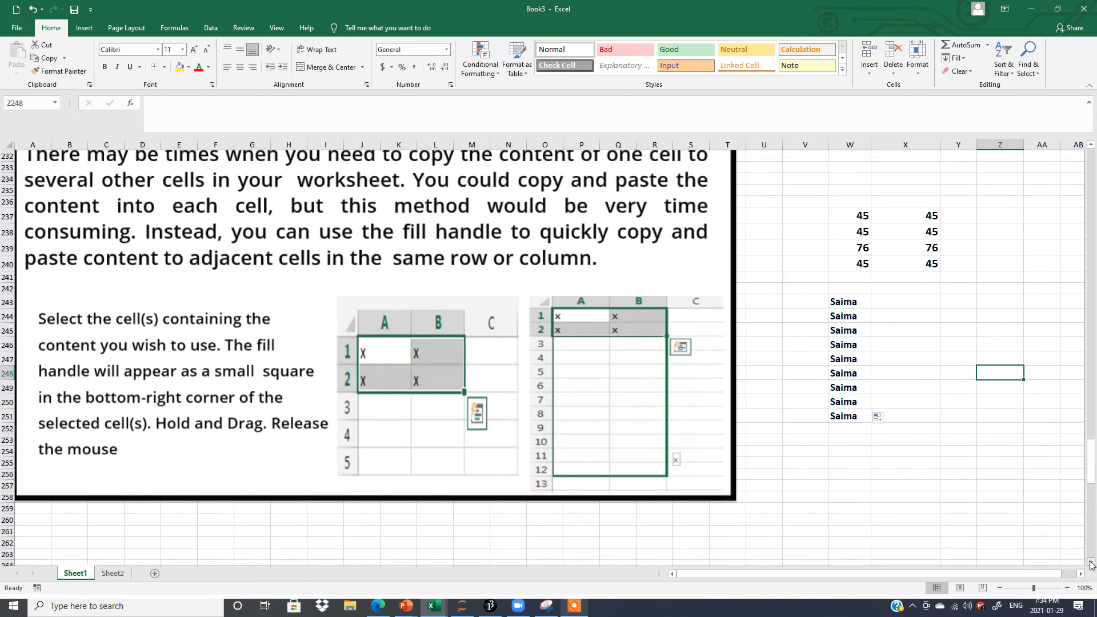
left_click(1091, 563)
left_click(1091, 563)
left_click(1091, 563)
left_click(1091, 563)
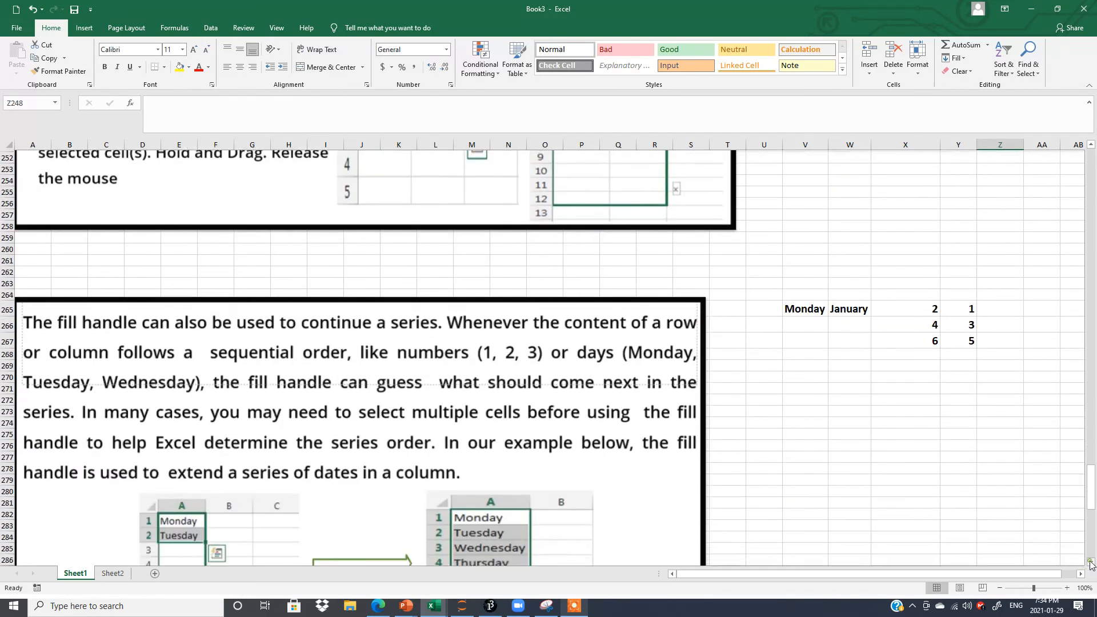
left_click(1091, 564)
left_click(1091, 563)
left_click(1091, 563)
left_click(1091, 564)
left_click(1091, 564)
left_click(1091, 564)
left_click(1091, 564)
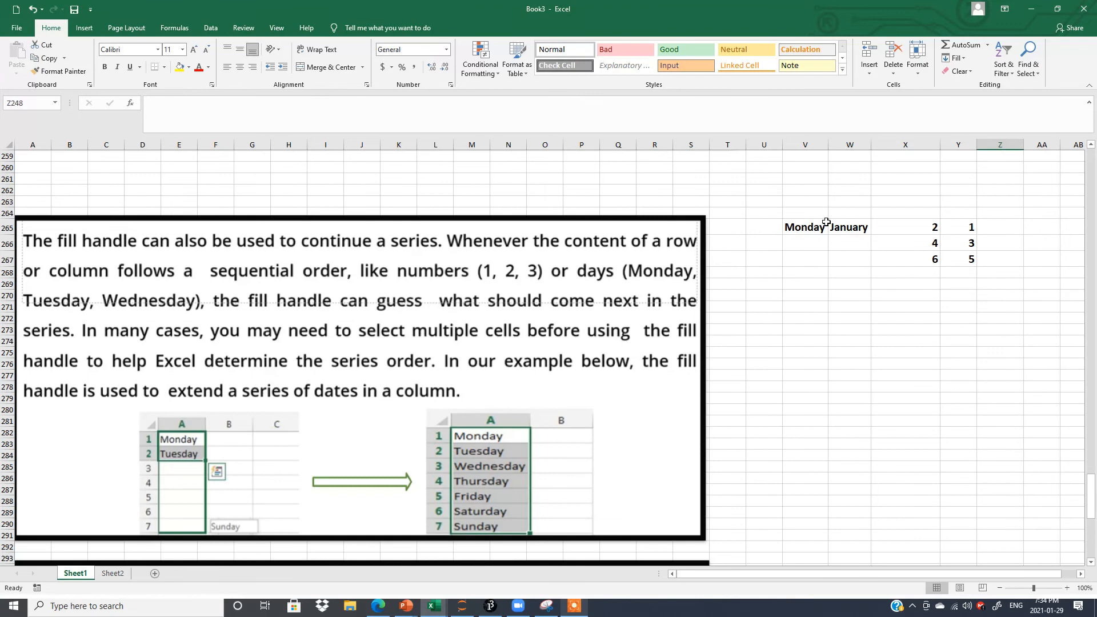
left_click(803, 229)
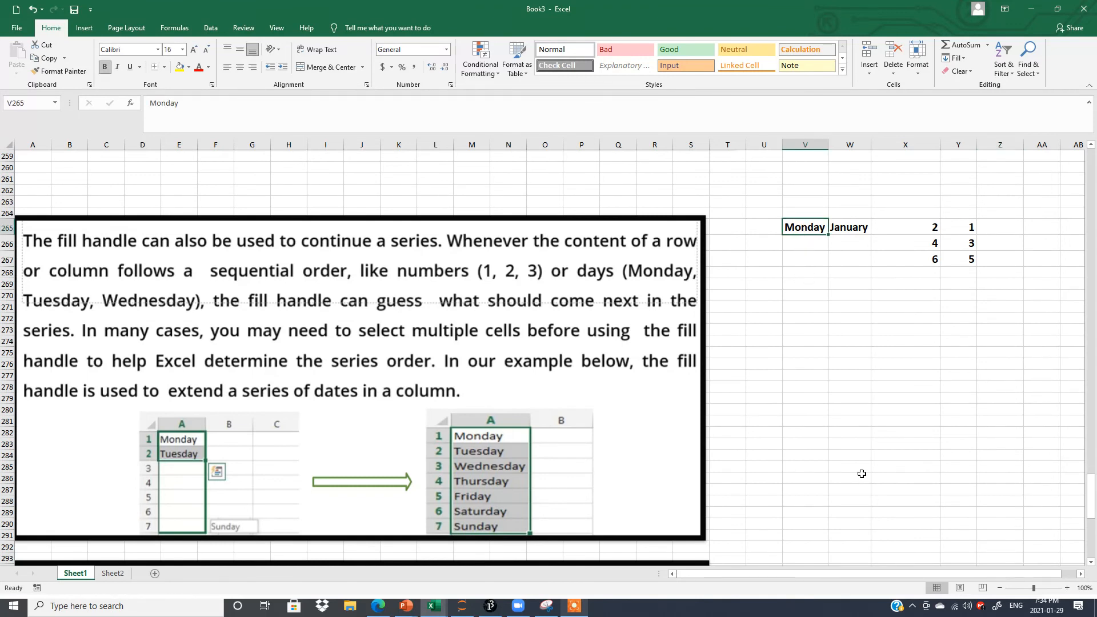
left_click_drag(830, 147, 834, 147)
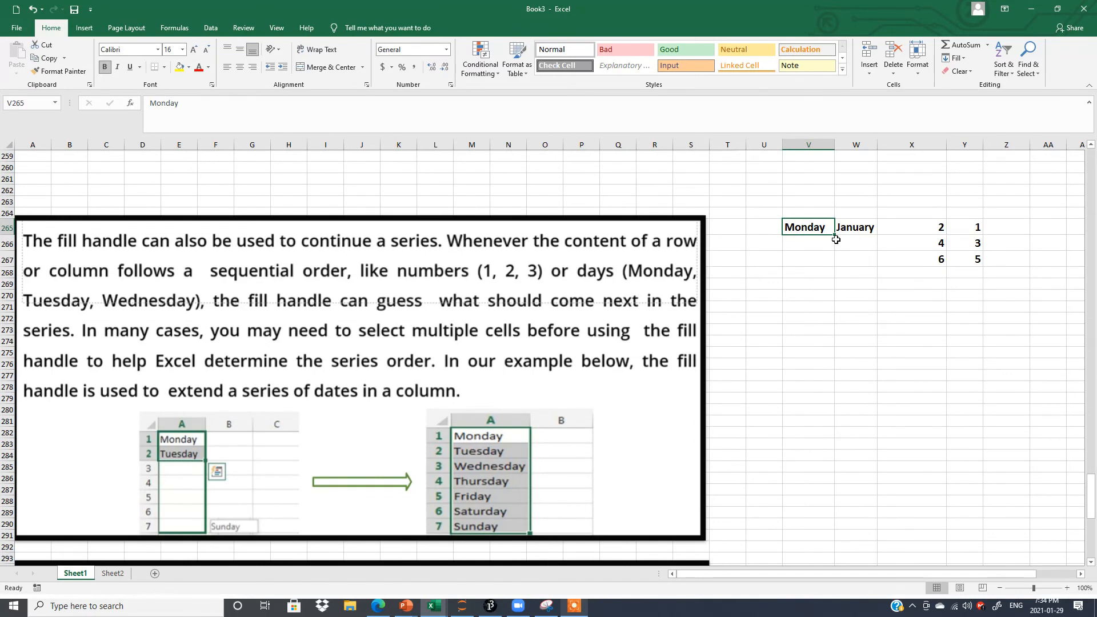
left_click_drag(835, 236, 839, 346)
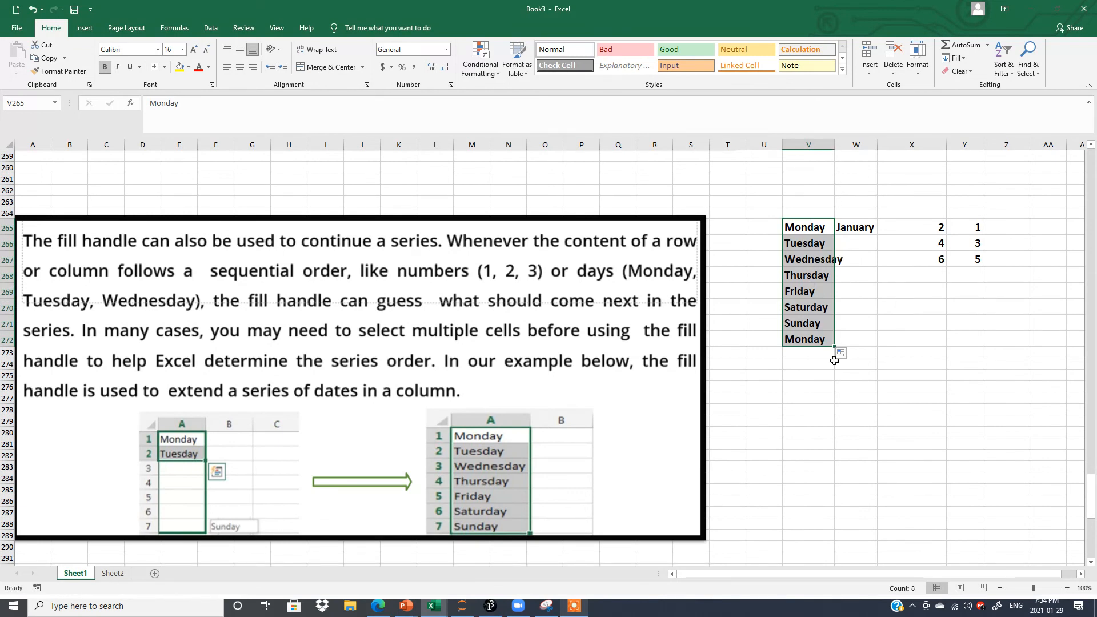
Autofit column V to the weekday names and widen column W
left_click_drag(831, 376, 828, 364)
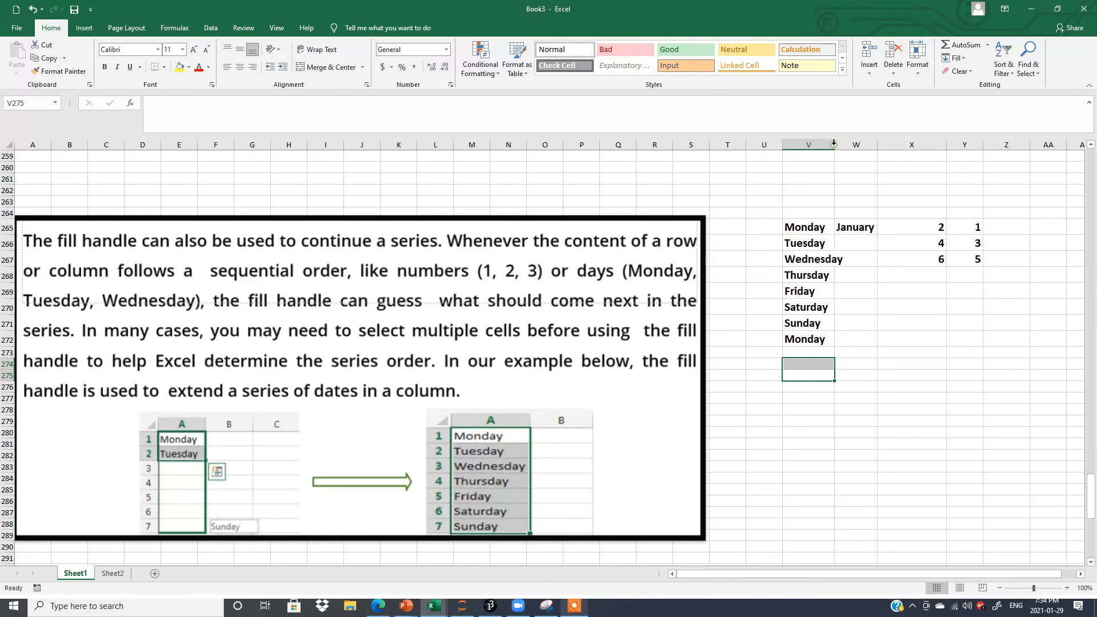
double_click(833, 145)
left_click_drag(843, 144, 920, 142)
Fill the month series from January in W265 down through cell W283 with the fill handle
left_click(877, 225)
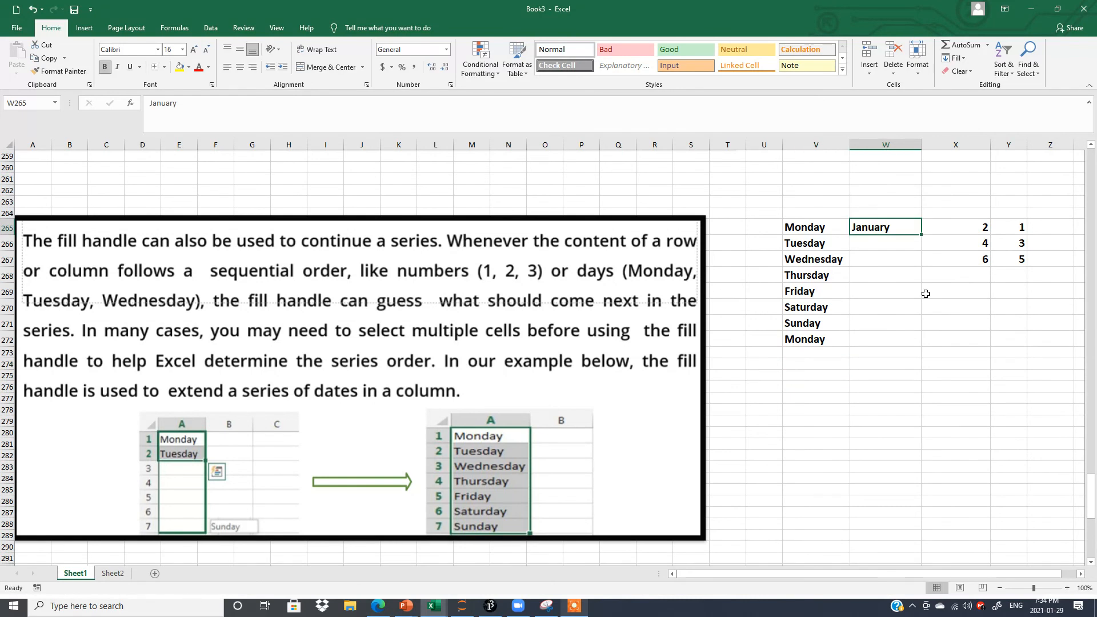
left_click_drag(922, 250, 922, 519)
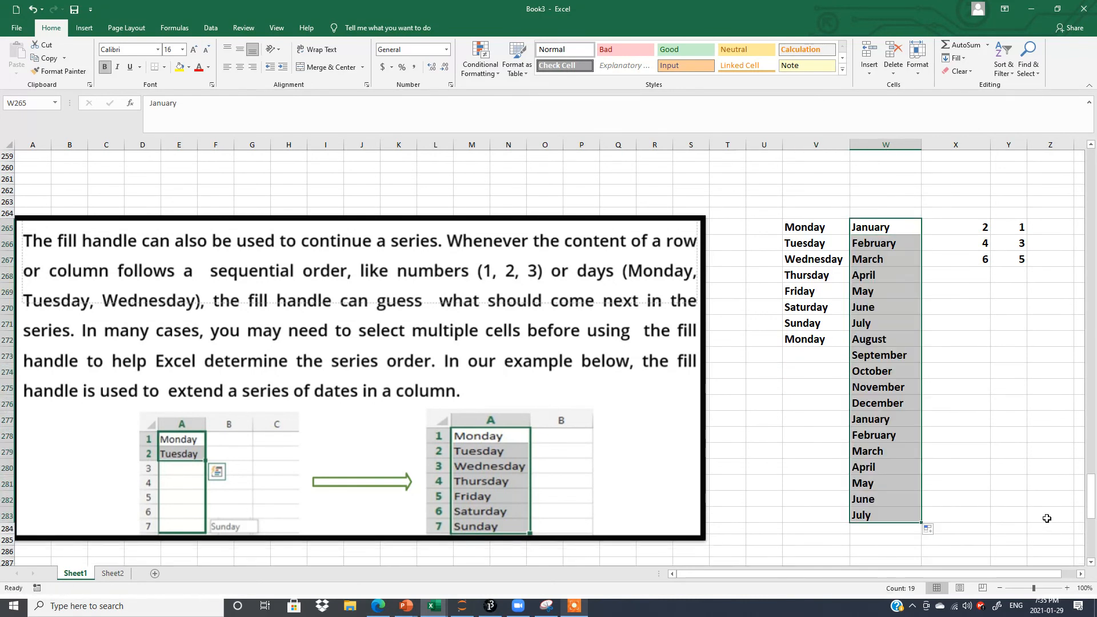
left_click(997, 420)
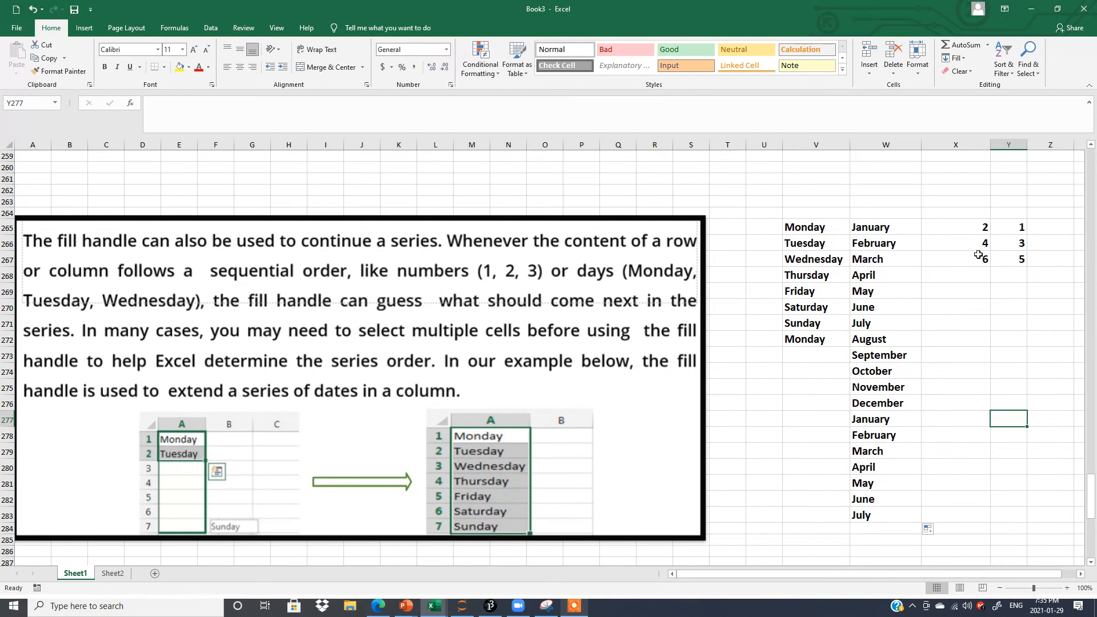
left_click(974, 221)
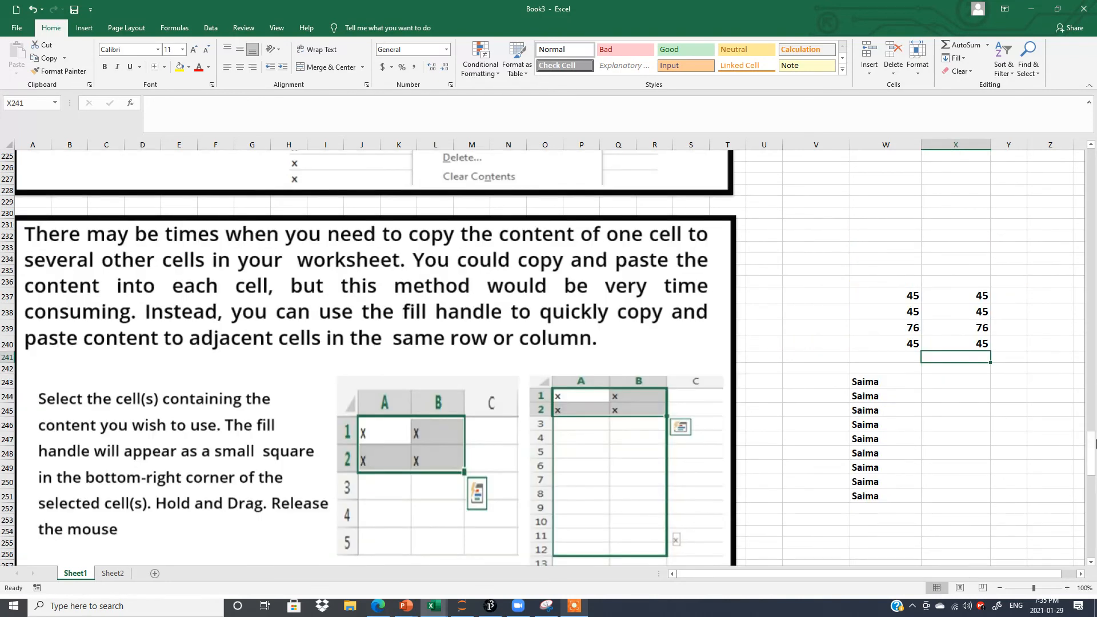
left_click_drag(1092, 443, 1093, 533)
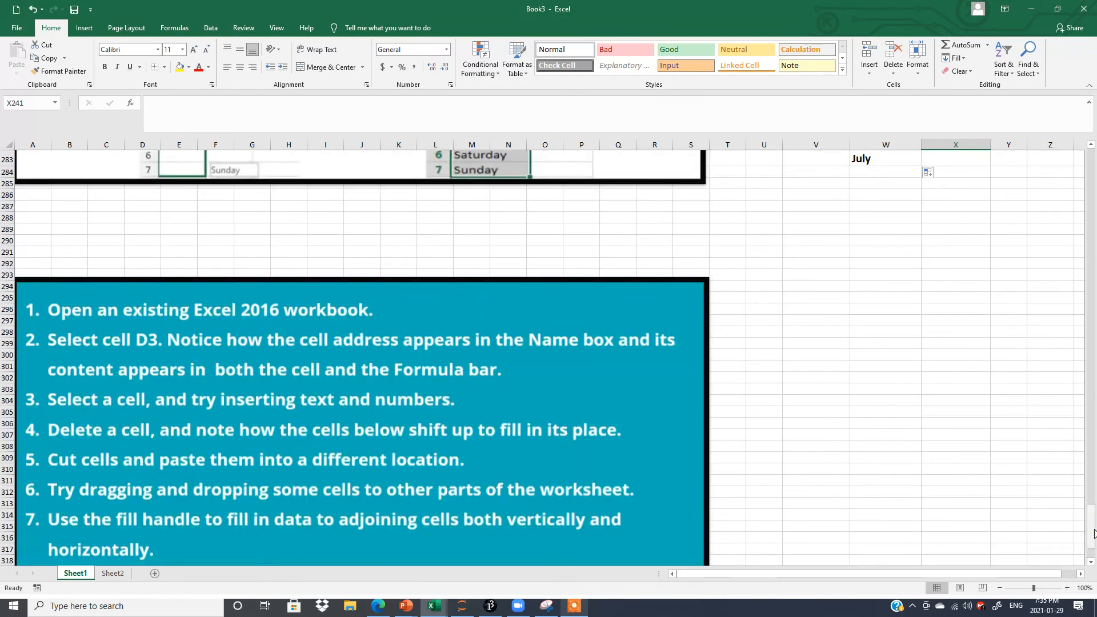
left_click(1091, 146)
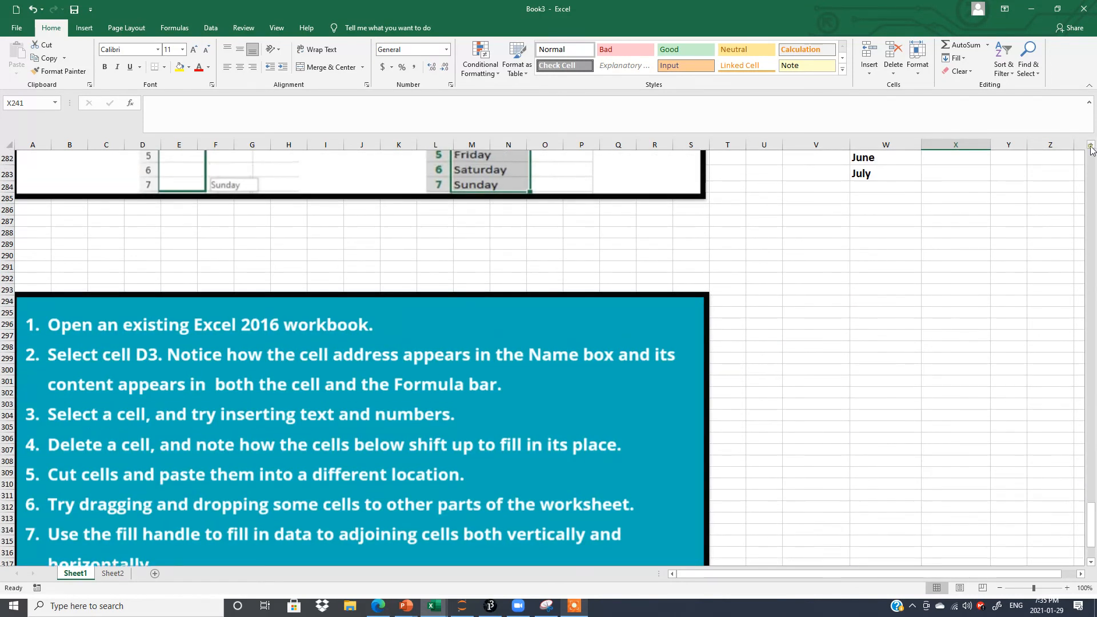
Continue the even-number series 2, 4, 6 from X265:X267 down through cell X276 with the fill handle
scroll(1091, 147, "up", 4)
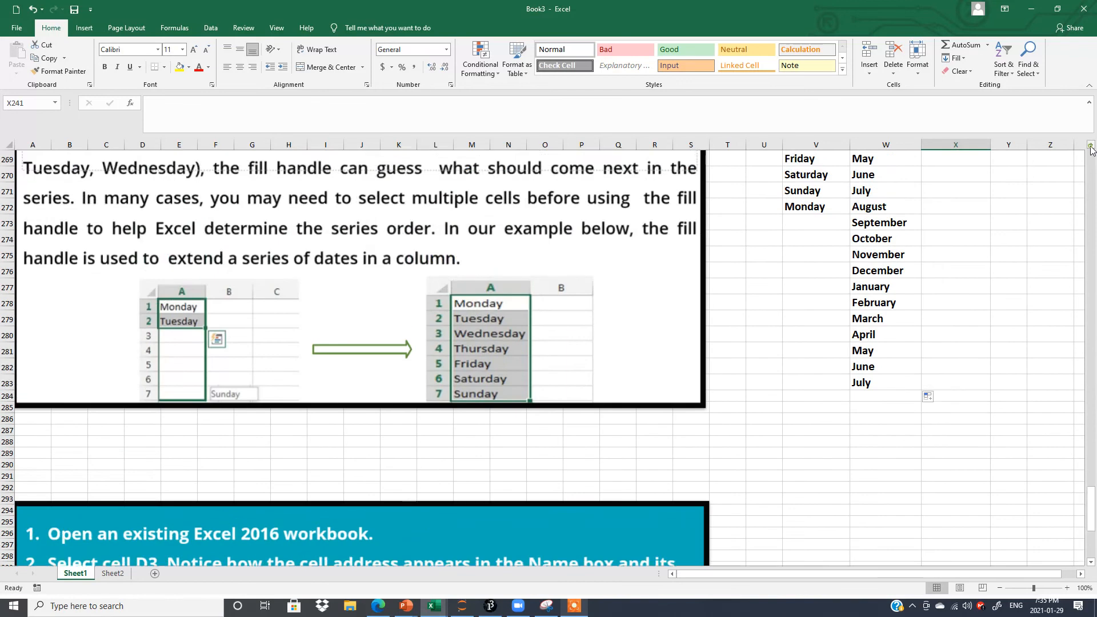
scroll(1090, 147, "up", 2)
left_click(976, 194)
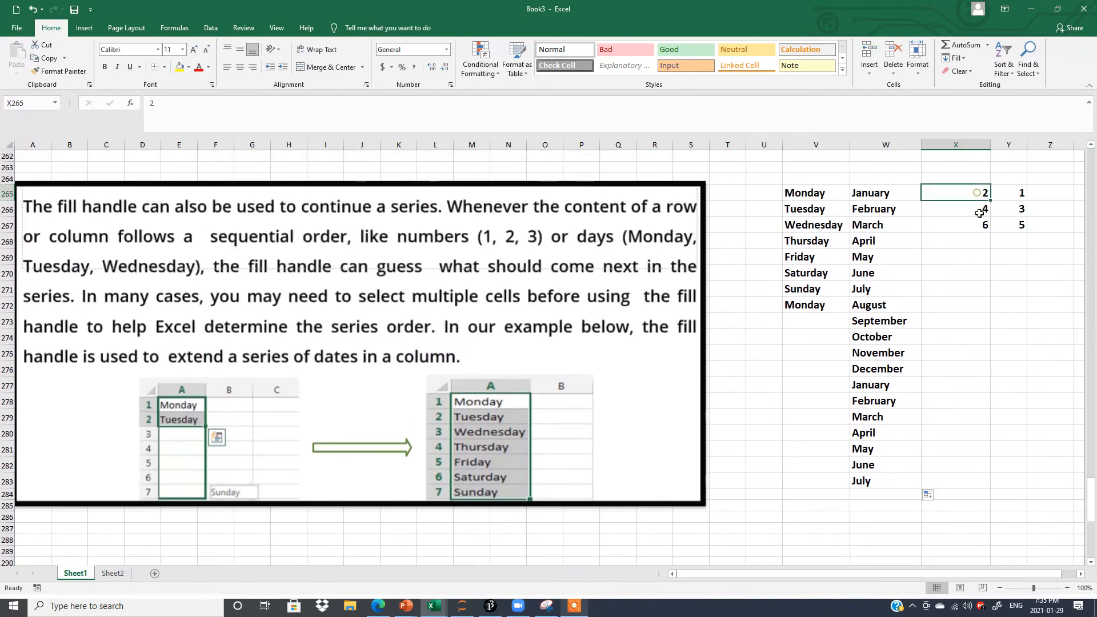
left_click_drag(979, 212, 994, 372)
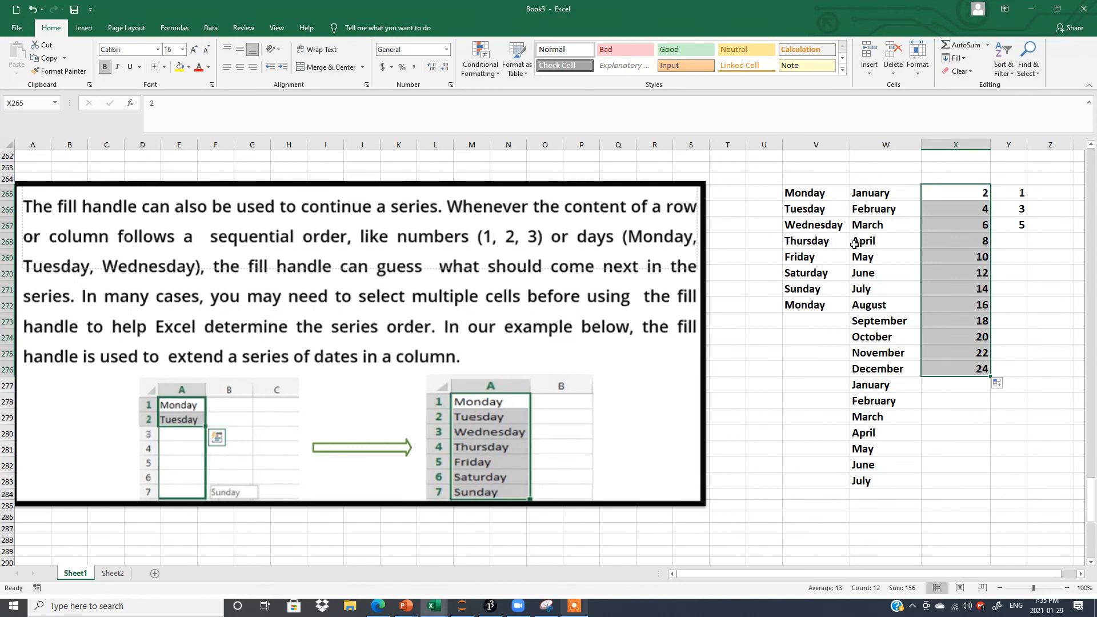
Enter the abbreviated month Jan in cell V276
left_click(873, 192)
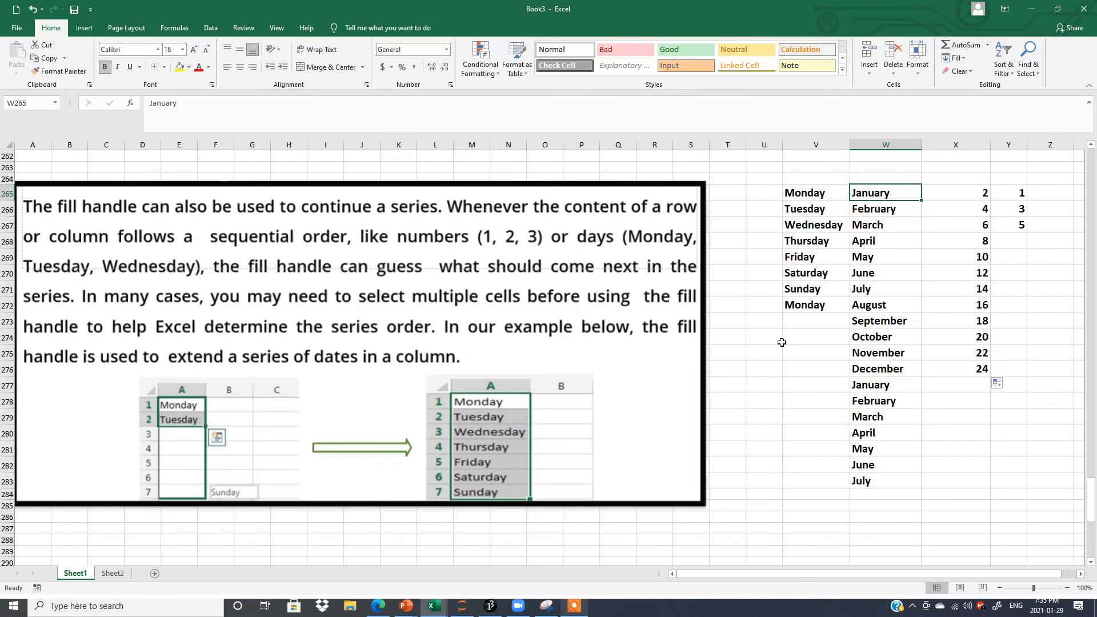
left_click(788, 370)
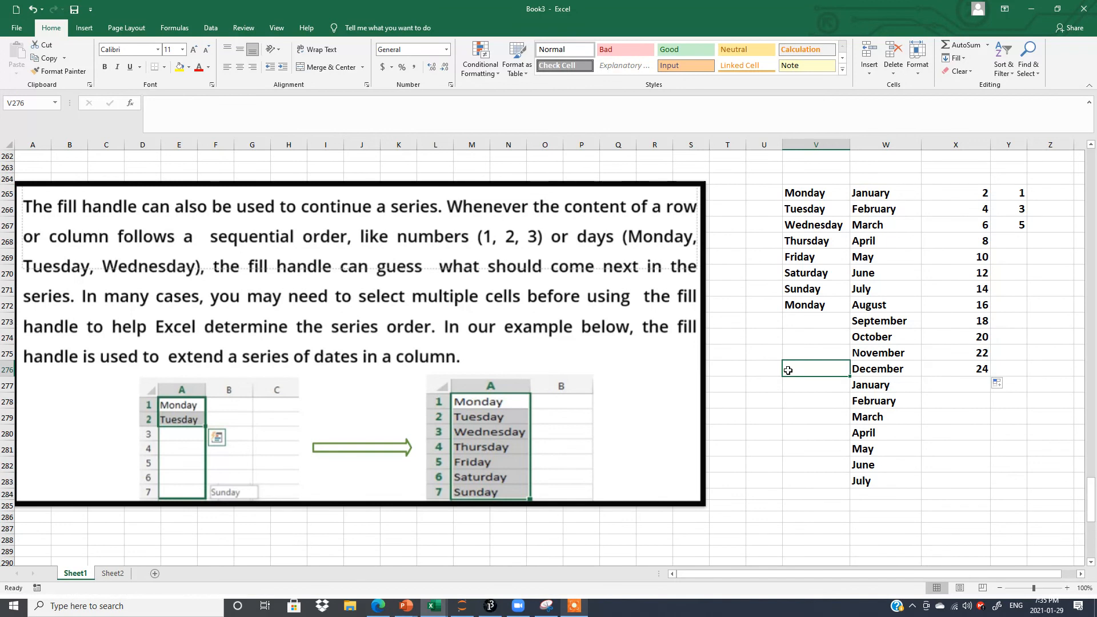
type("Jan")
left_click(812, 412)
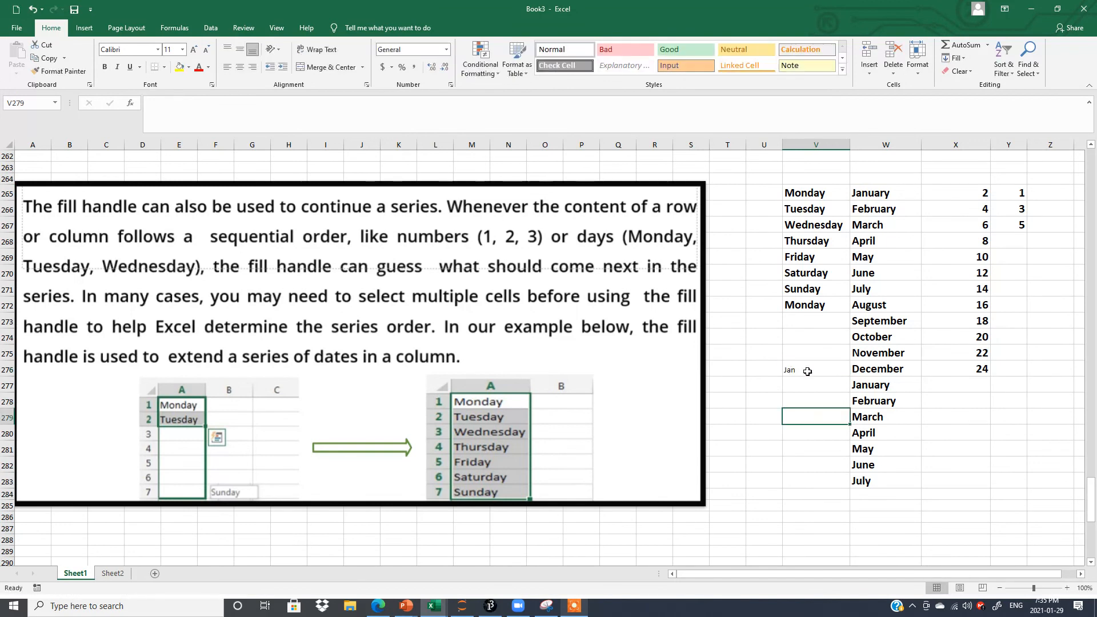
Format Jan in V276 as bold 20 pt and fill the abbreviated month series down through cell V287
left_click(808, 373)
left_click(105, 67)
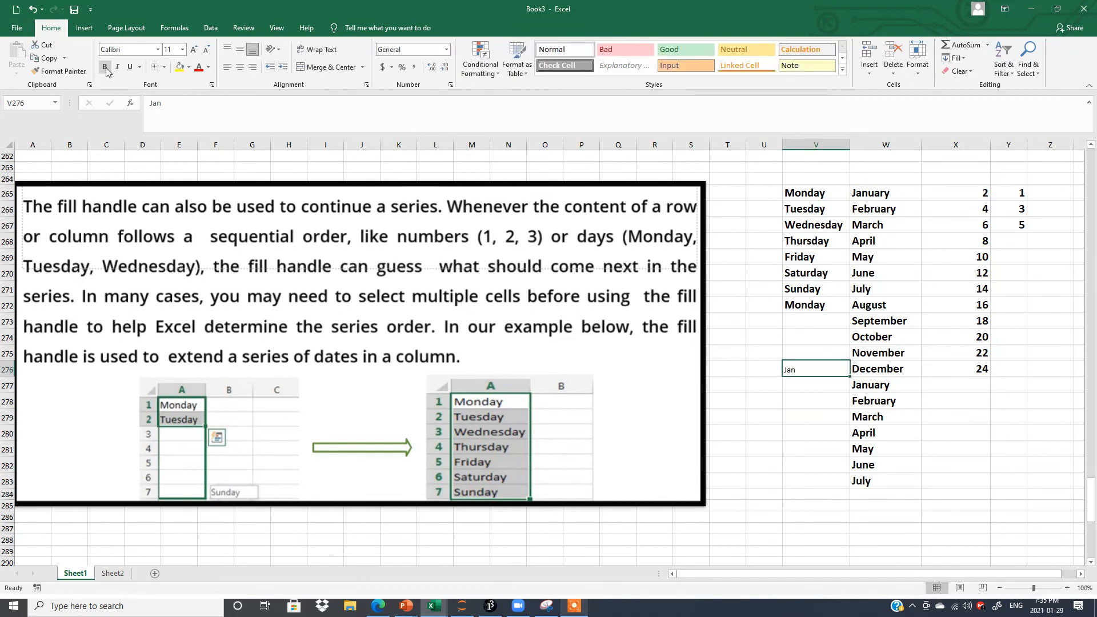
left_click(182, 53)
left_click(171, 154)
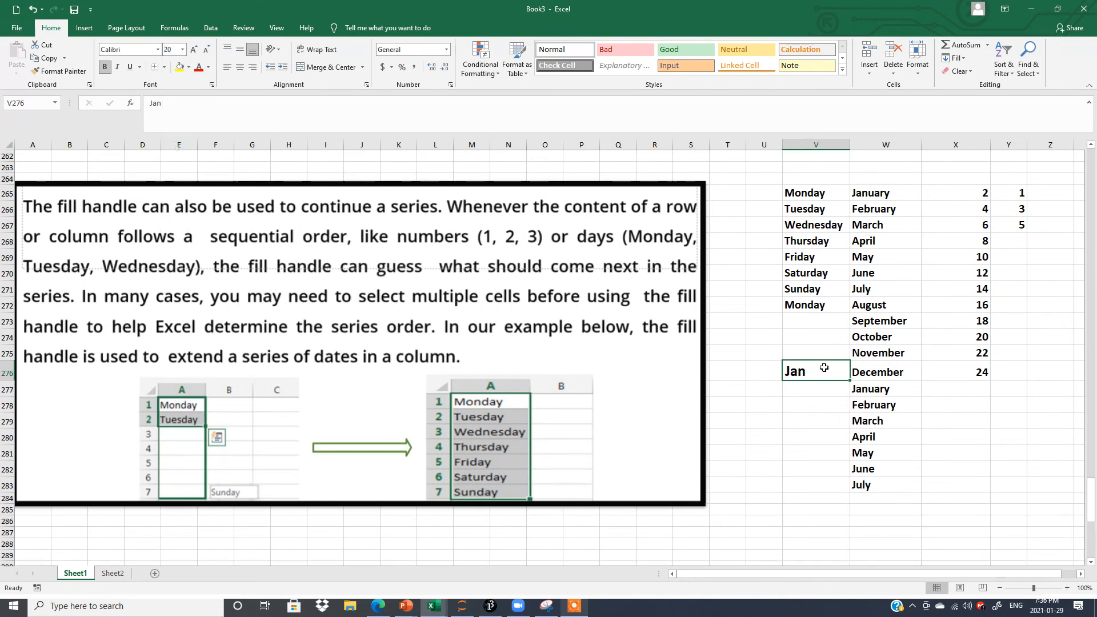
left_click_drag(850, 380, 840, 534)
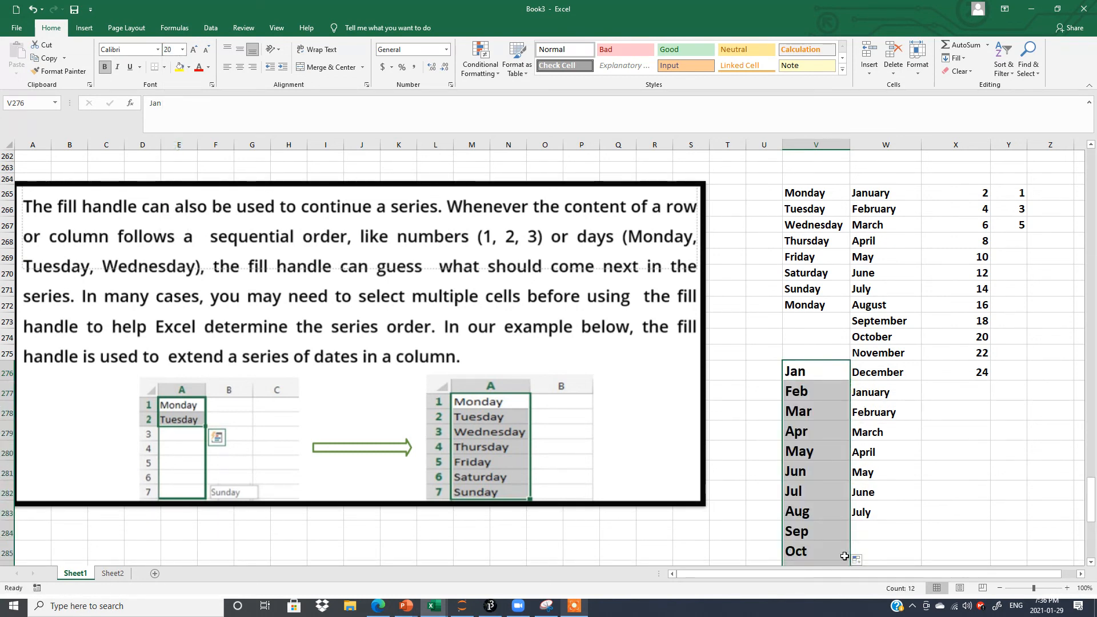
left_click(943, 451)
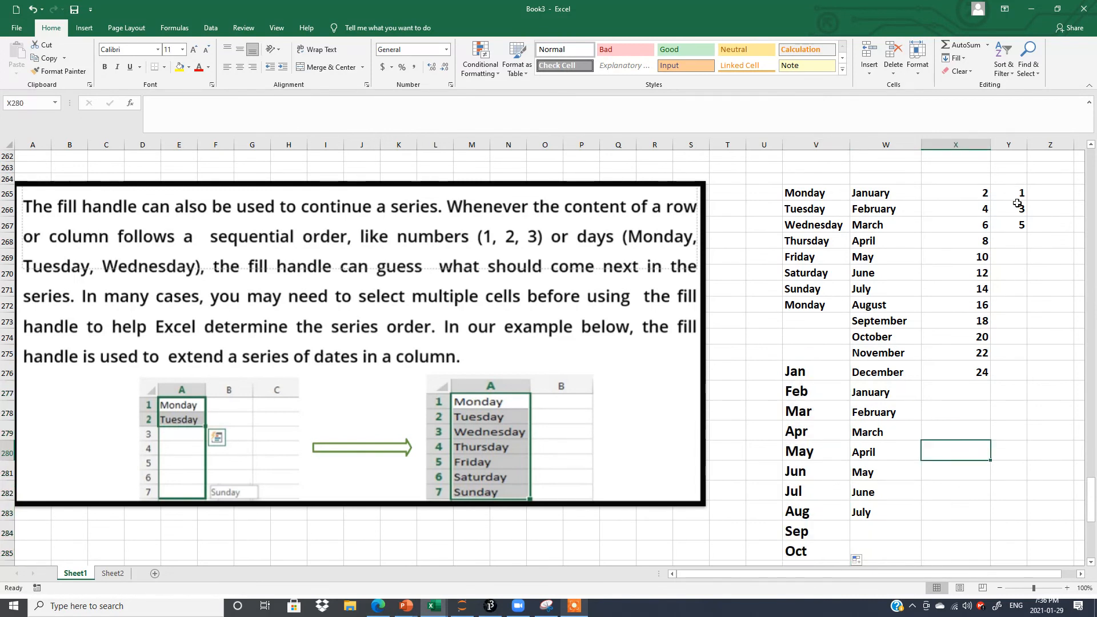
Clear cells Y266 and Y267 and copy the 1 in Y265 down through cell Y273 with the fill handle
left_click_drag(1017, 205, 1020, 225)
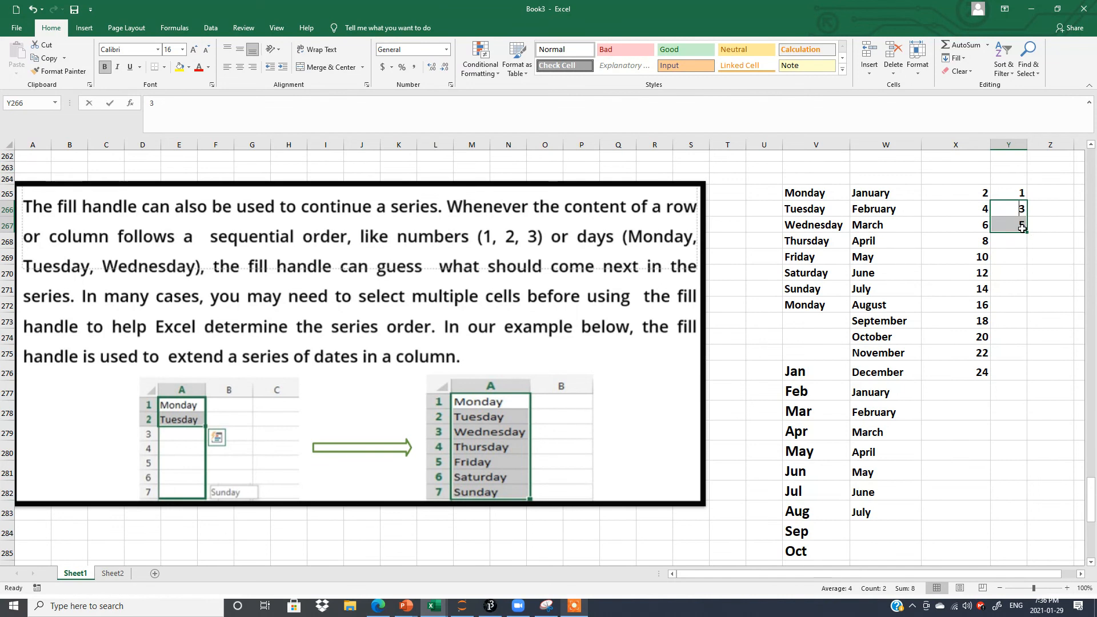
key("BackSpace")
left_click(1022, 229)
key("BackSpace")
left_click(1026, 256)
left_click(1017, 196)
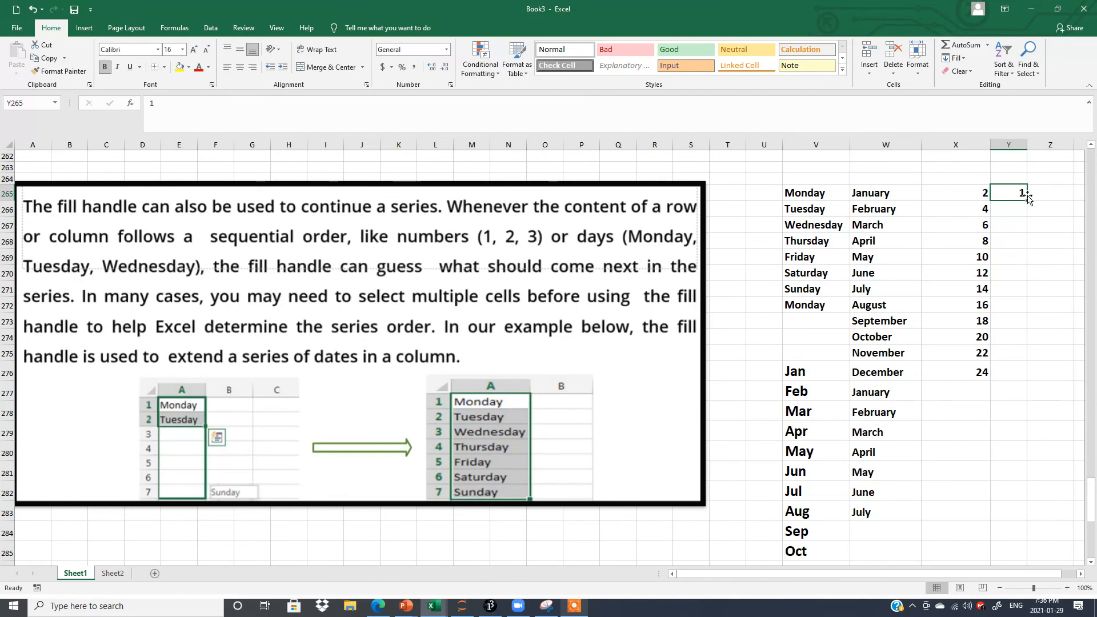
left_click_drag(1027, 201, 1025, 321)
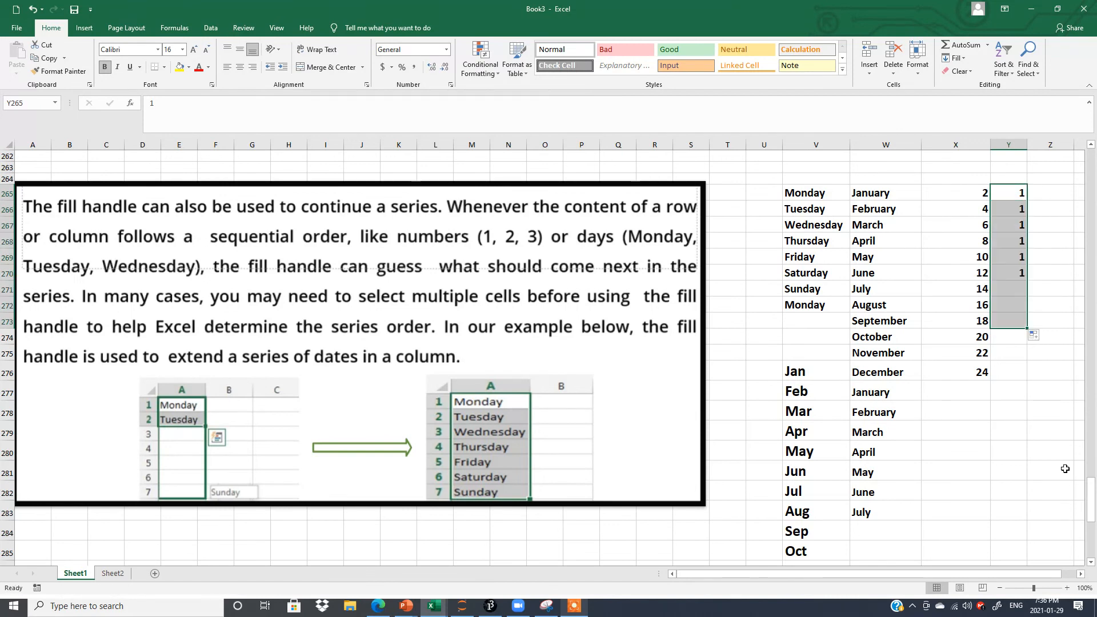
Enter the odd numbers 1, 3 and 5 in cells Z265 to Z267
left_click(1041, 192)
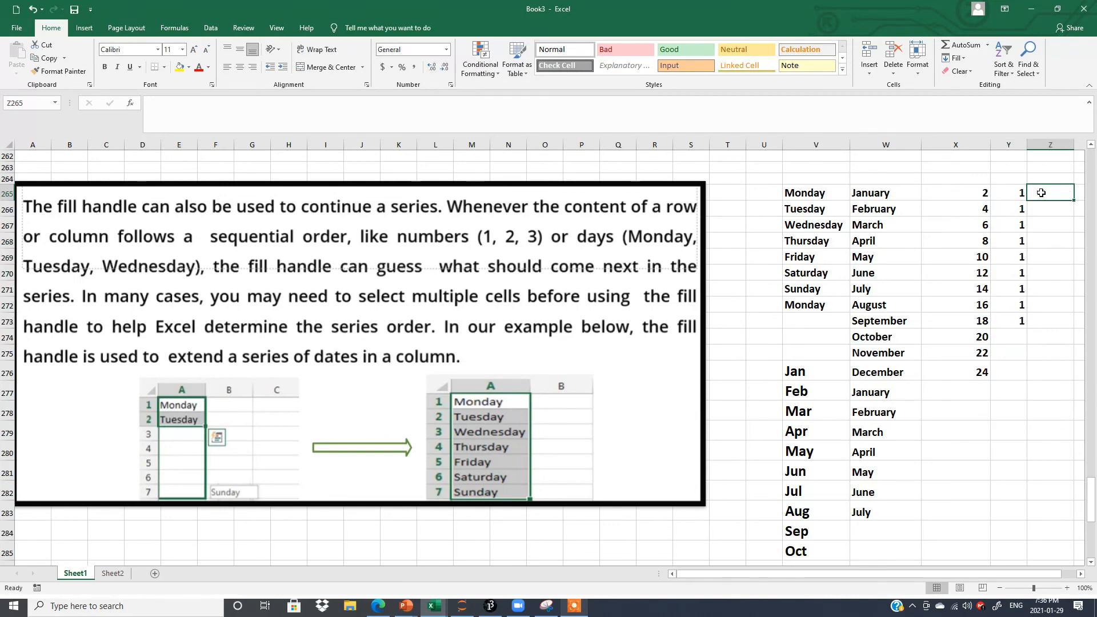
type("1")
key("Return")
type("3")
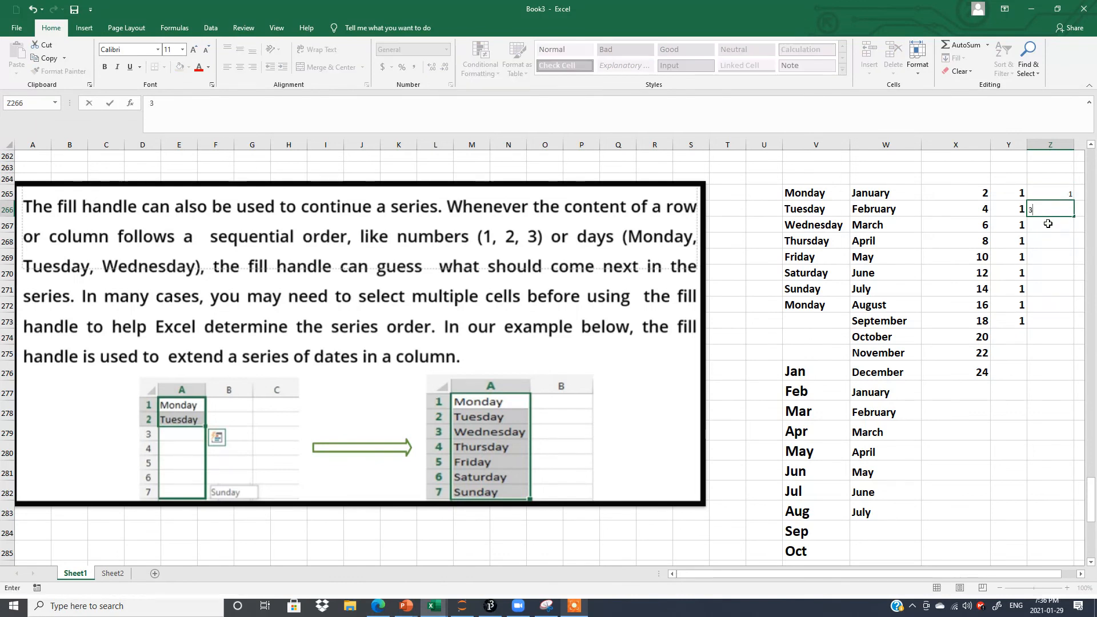
key("Return")
type("5")
left_click(1060, 252)
Format Z265:Z267 as bold 14 pt and continue the odd-number series down through cell Z277
left_click_drag(1062, 193, 1061, 226)
left_click(104, 67)
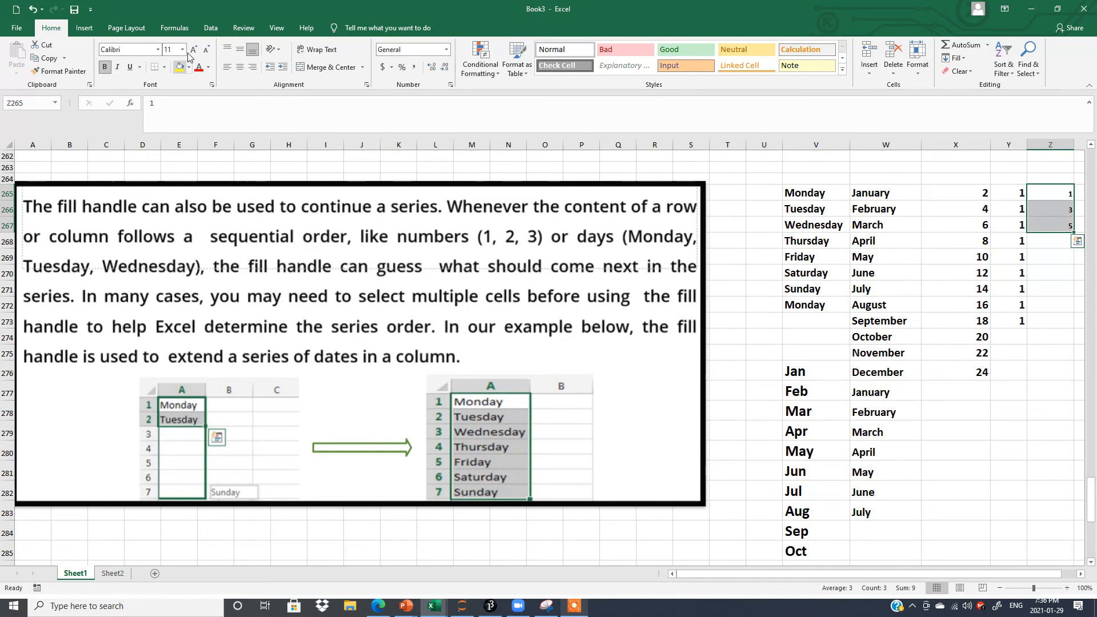
left_click(182, 50)
left_click(169, 117)
left_click(1070, 264)
left_click_drag(1052, 187, 1069, 395)
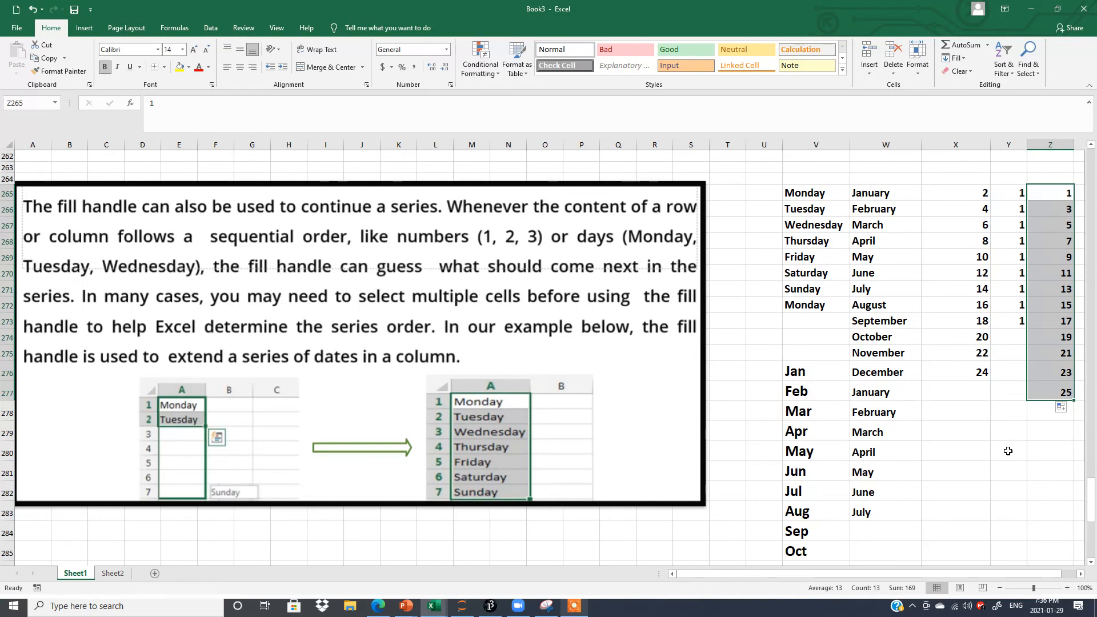
Enter 100 in cell X279 and copy it down through cell X283 with the fill handle
left_click(944, 432)
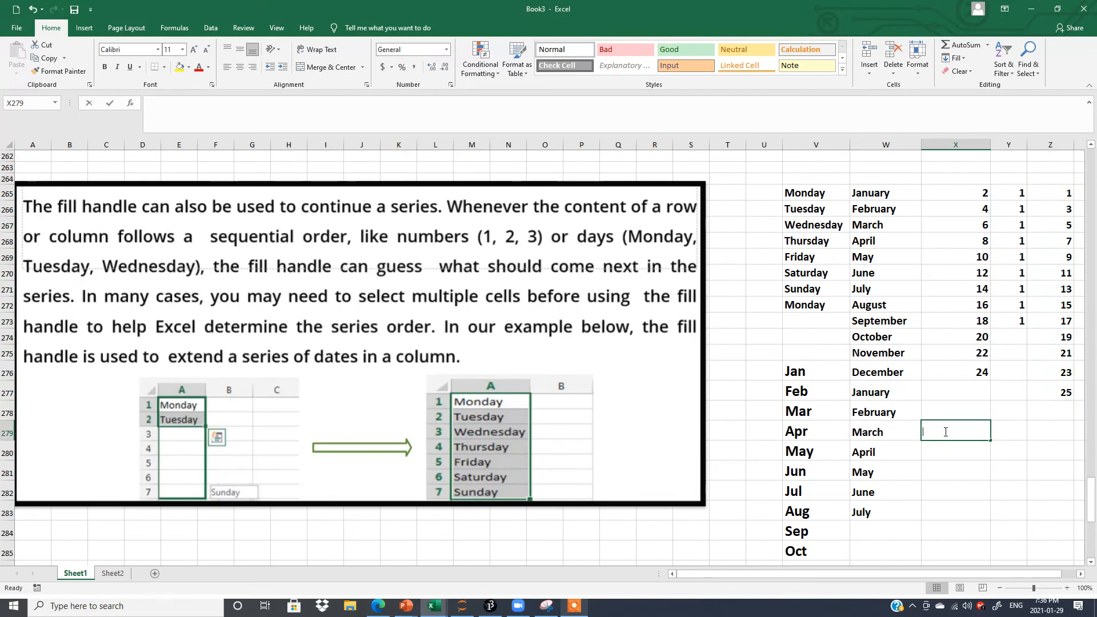
type("10")
key("Return")
key("Return")
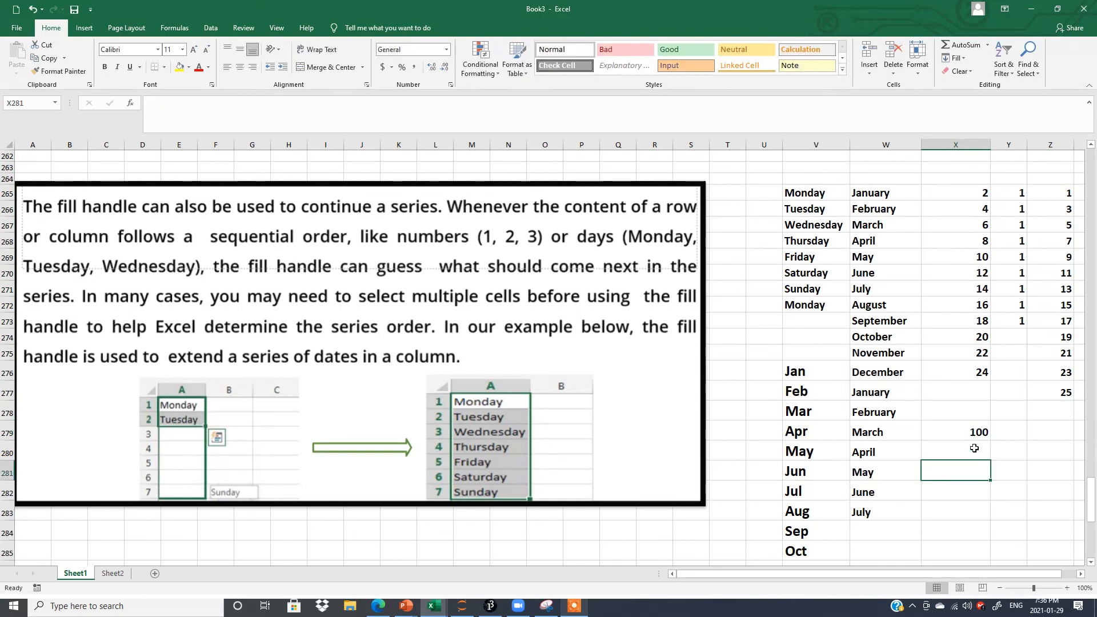
left_click(969, 431)
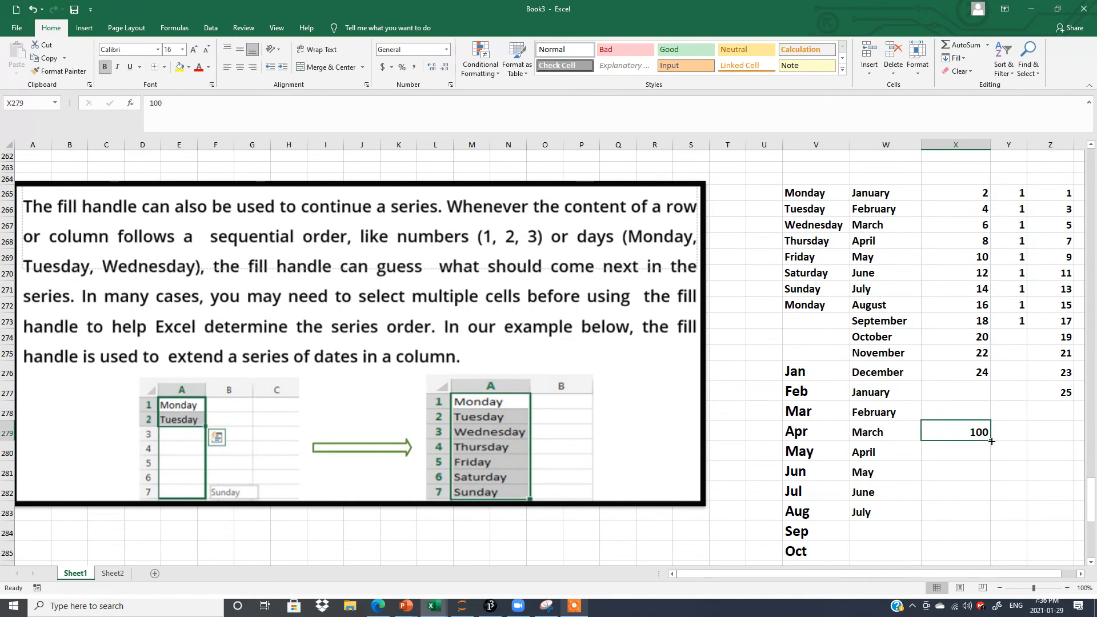
left_click_drag(991, 441, 989, 514)
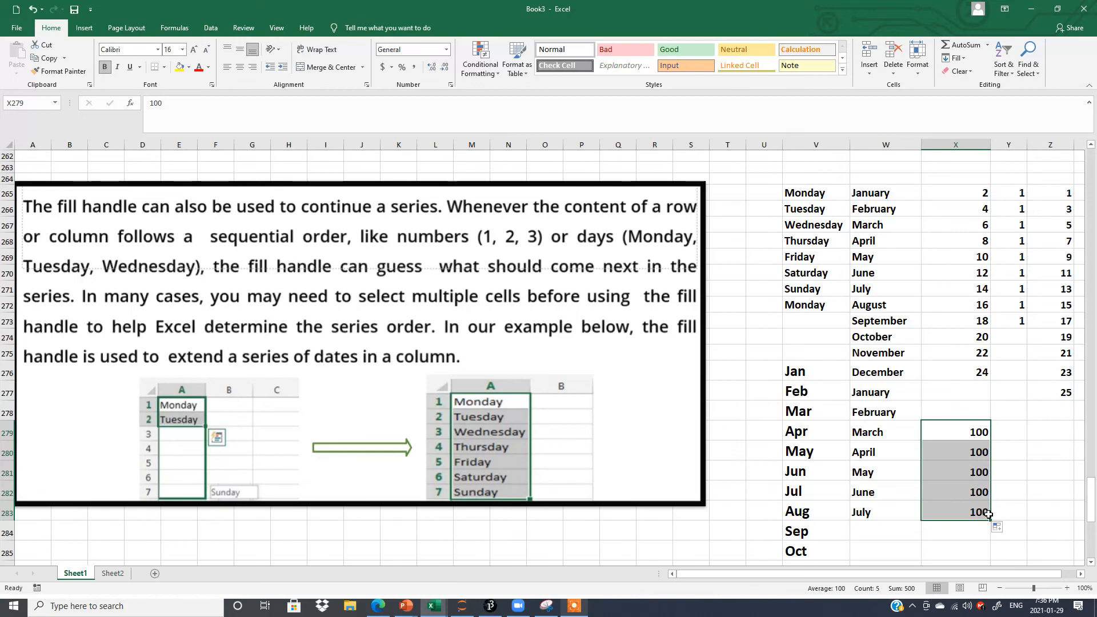
Enter 100, 200 and 300 in cells Y279 to Y281
left_click(1009, 436)
type("100")
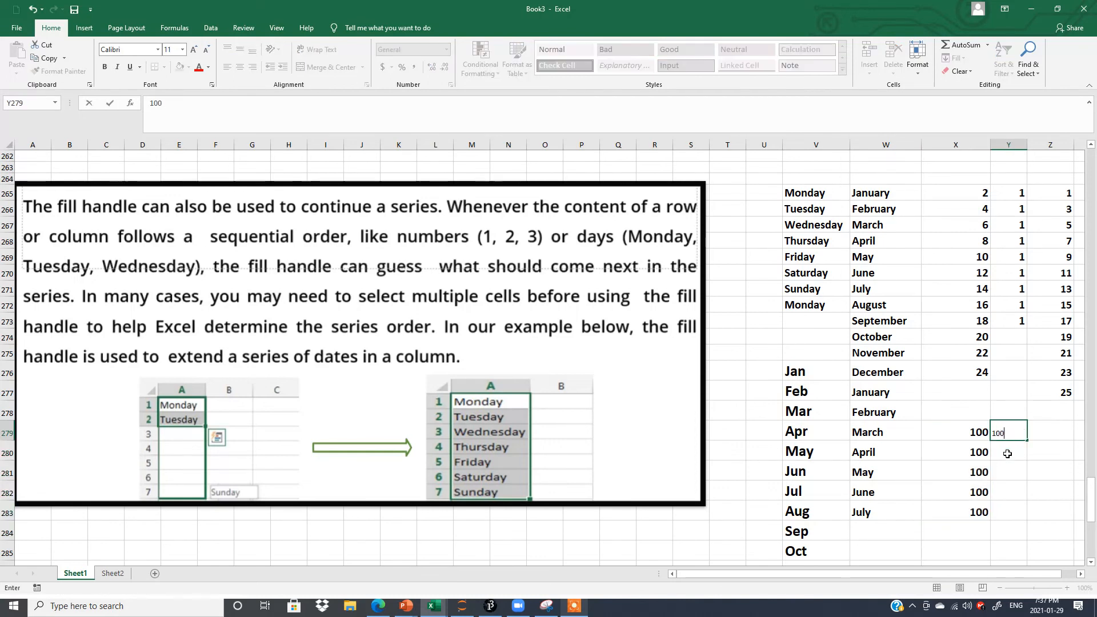
left_click(1007, 453)
type("200")
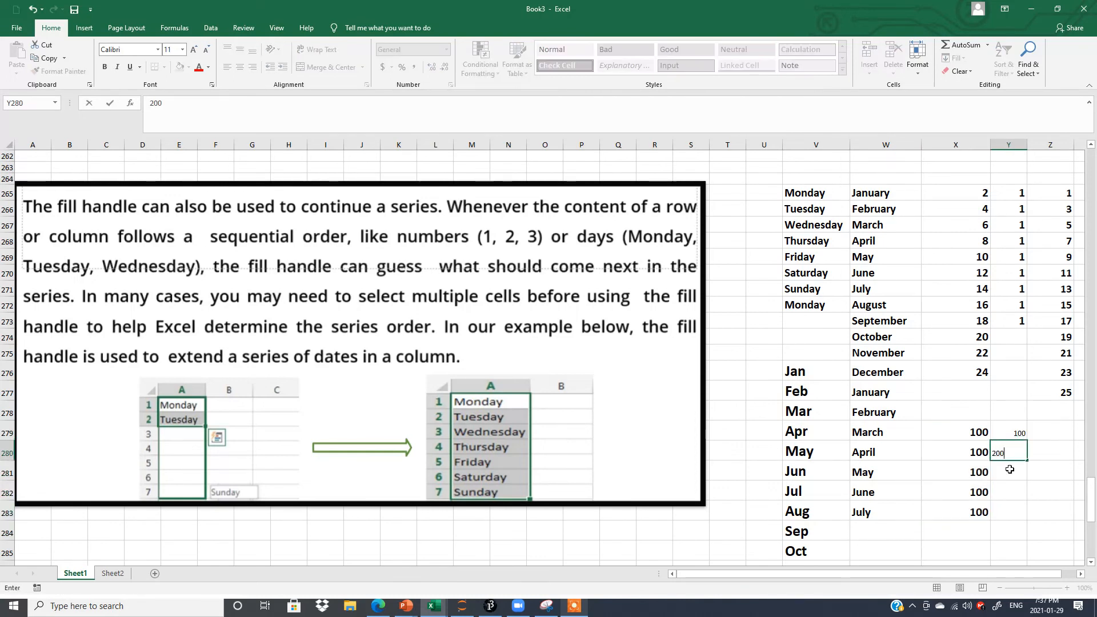
left_click(1009, 469)
type("300")
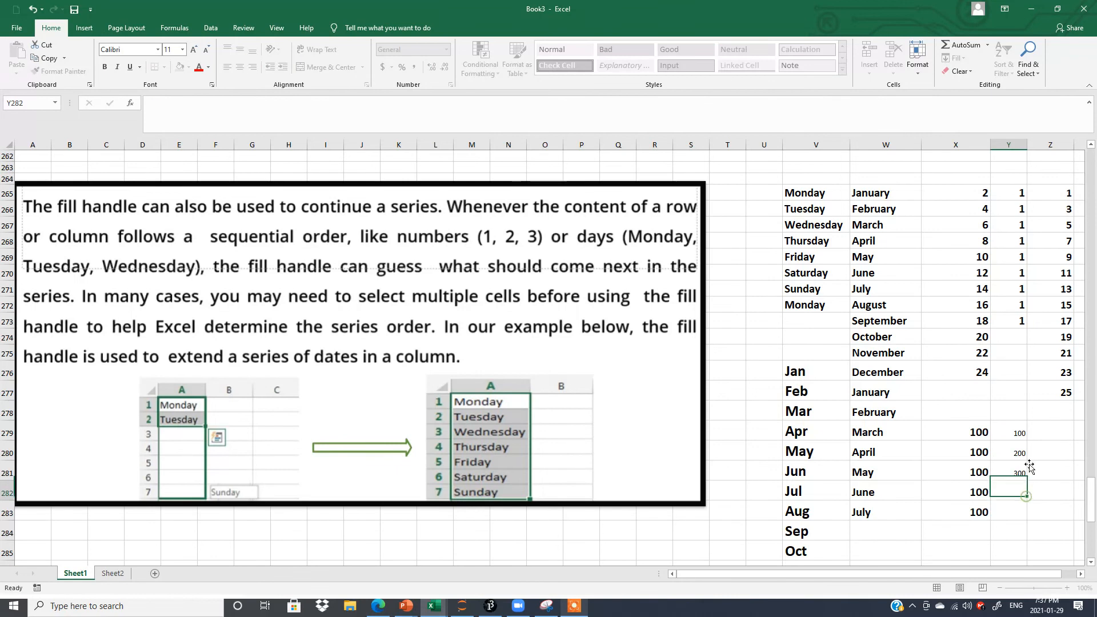
key("Return")
Format Y279:Y281 as bold 18 pt and continue the series in steps of 100 down through cell Y287
left_click_drag(1009, 433, 1009, 472)
left_click(105, 67)
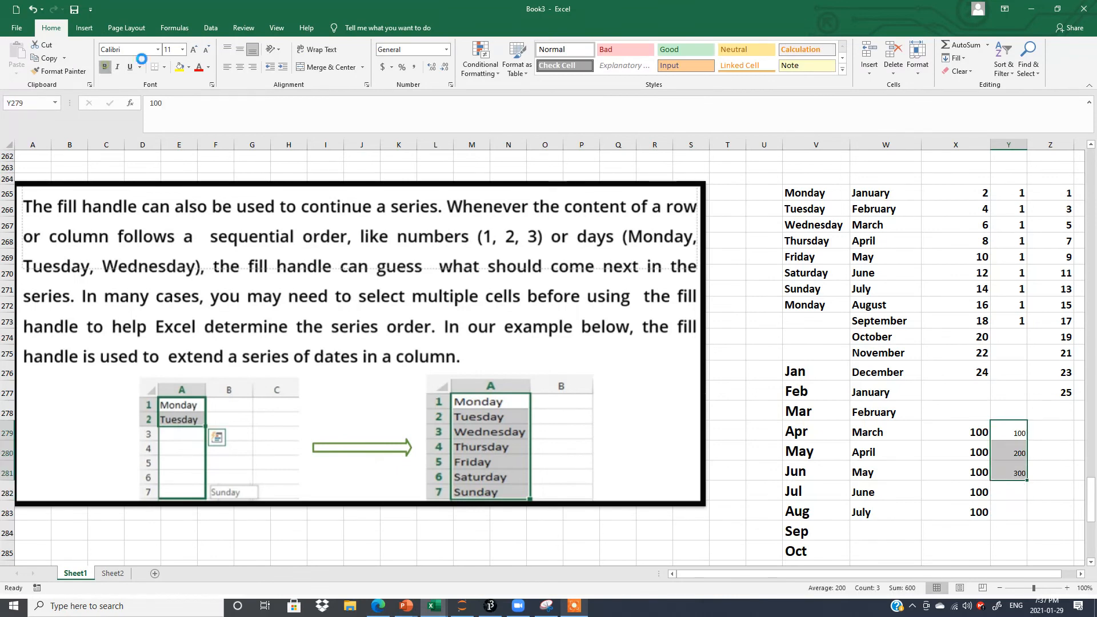
left_click(182, 49)
left_click(168, 138)
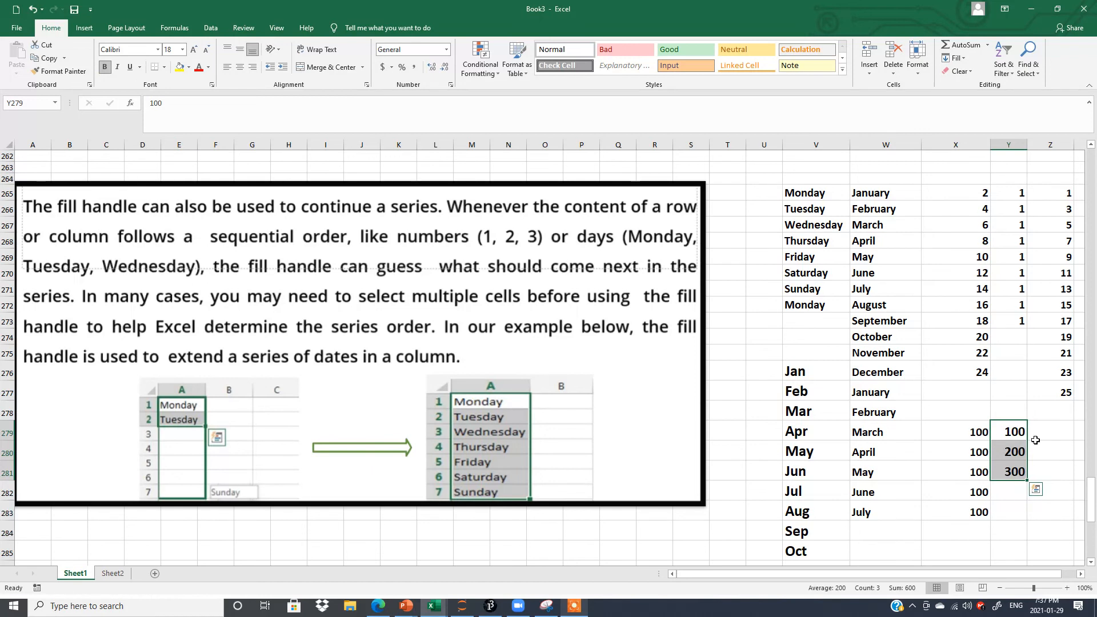
left_click_drag(1009, 425, 1028, 550)
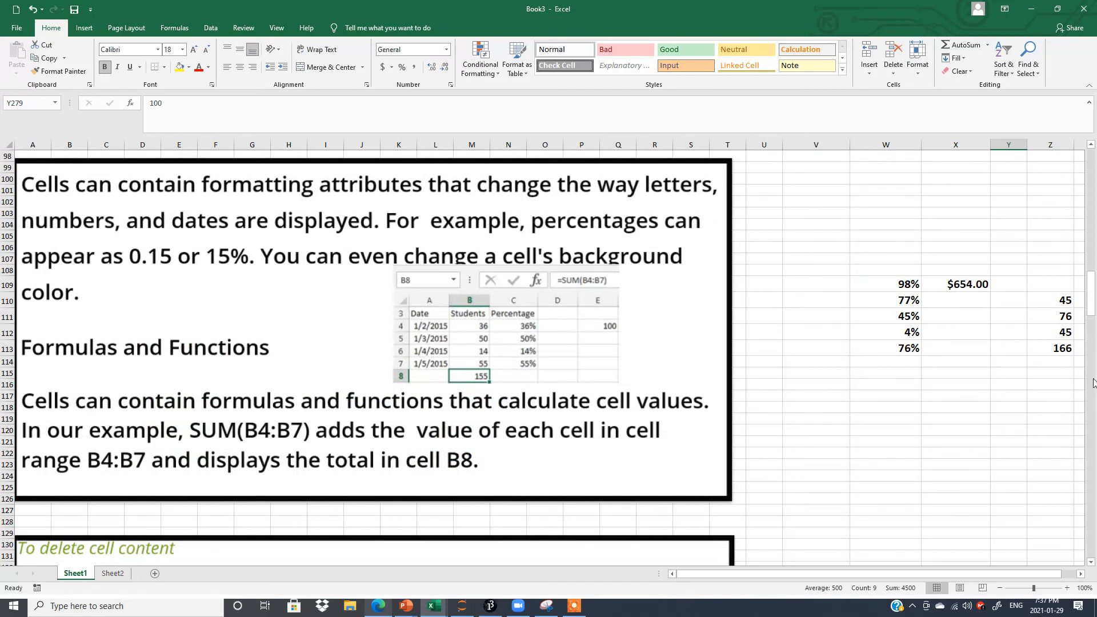
Examine the numbered list of practice exercises below the fill handle examples on Sheet1
left_click(1094, 437)
left_click(1092, 547)
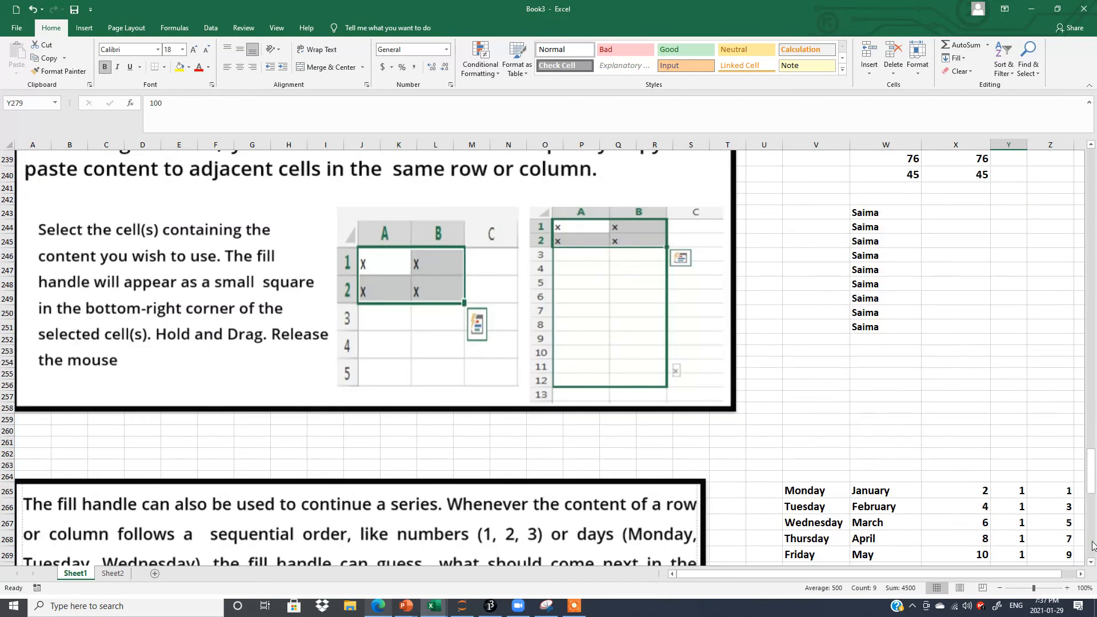
left_click(1092, 542)
left_click_drag(1092, 519, 1092, 551)
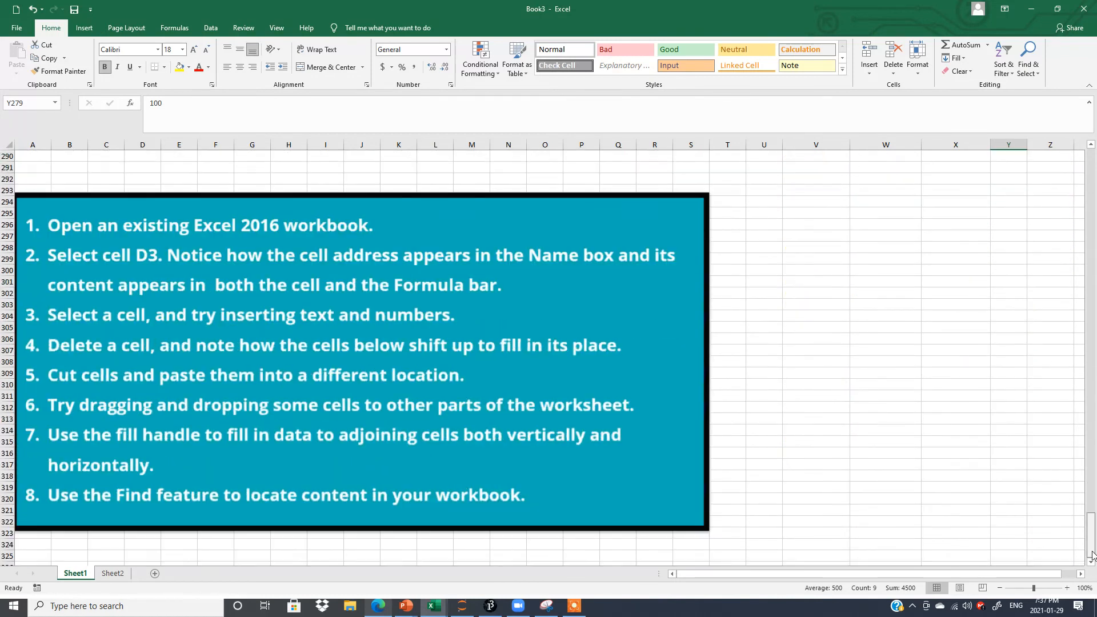